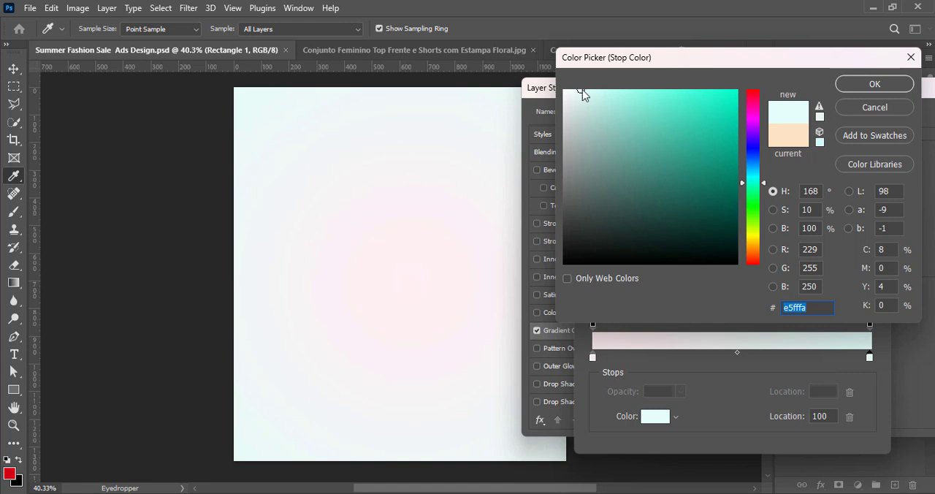
Set the gradient overlay's end stop to e5fffa and its start stop to pale cyan effffe, and apply the layer style
key("Return")
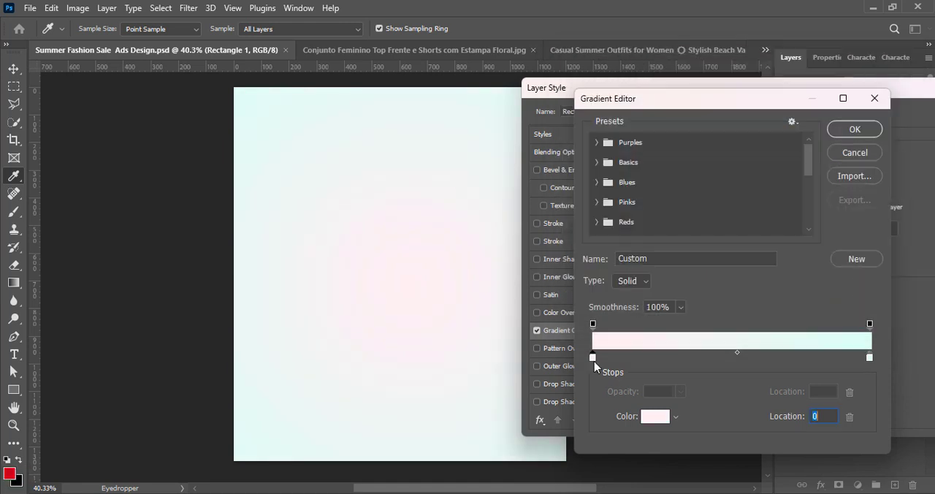
double_click(592, 357)
left_click_drag(752, 183, 753, 179)
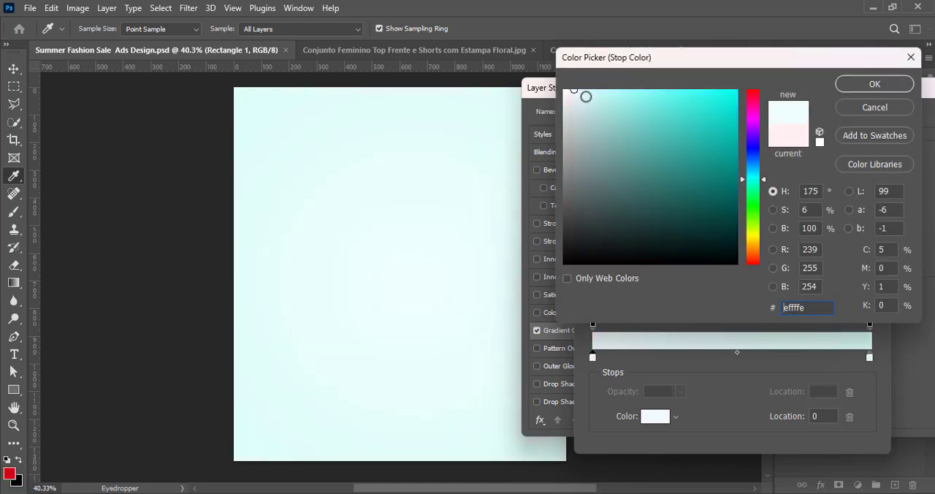
left_click(875, 84)
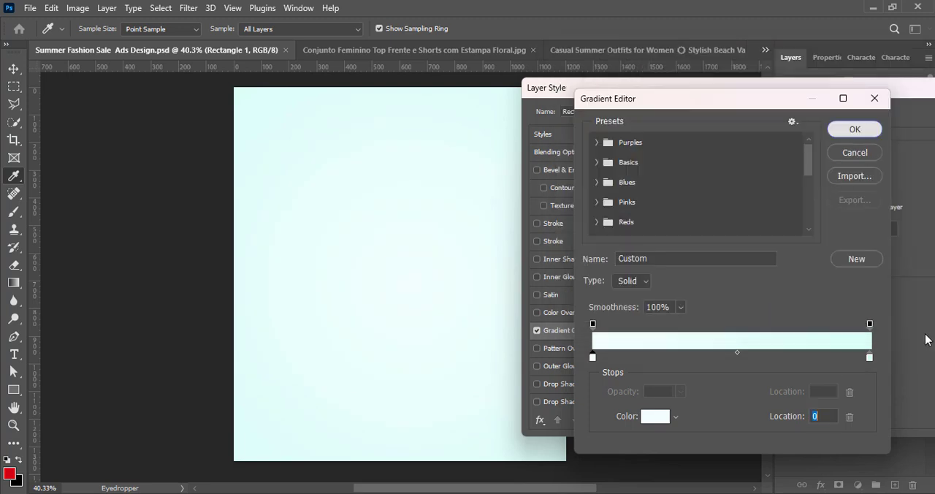
left_click(854, 128)
key("Return")
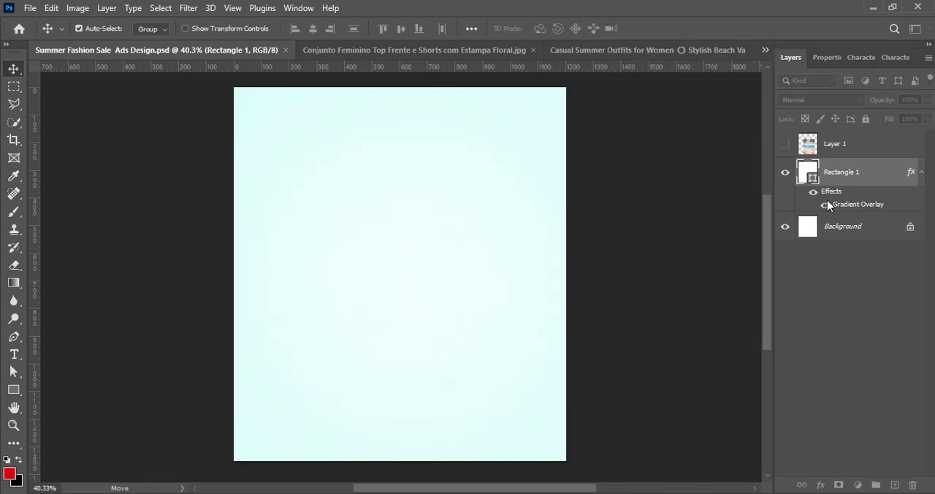
Add a new layer and draw a tall narrow rectangle about 70 x 895 px near the canvas's left side
left_click(896, 485)
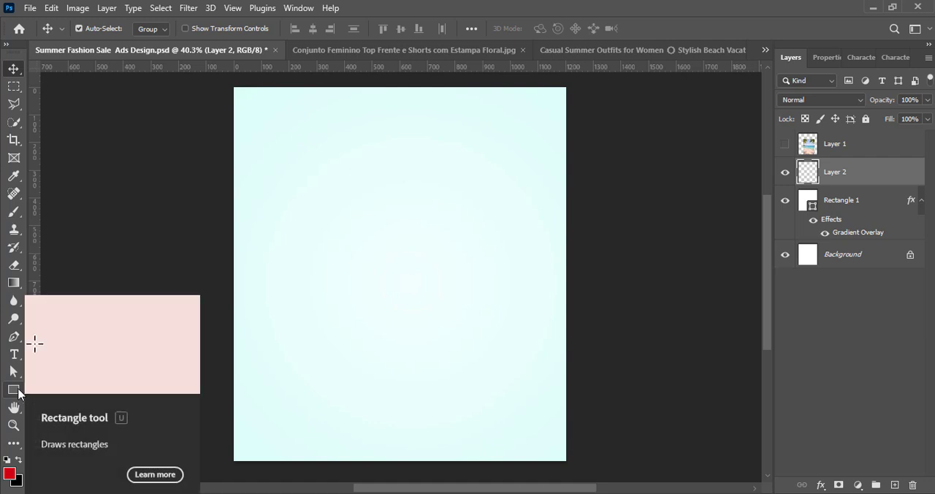
key("u")
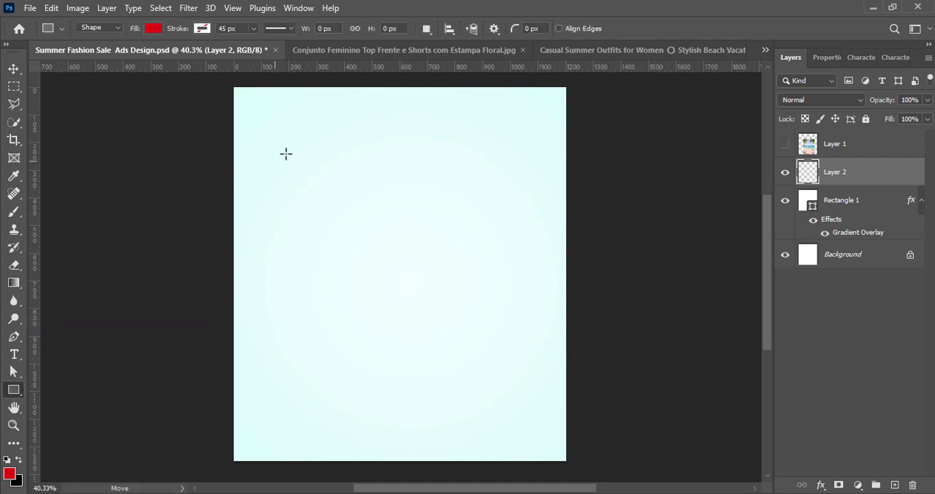
left_click_drag(286, 154, 307, 401)
Change the rectangle's fill to solid light orange ffd791
left_click(826, 202)
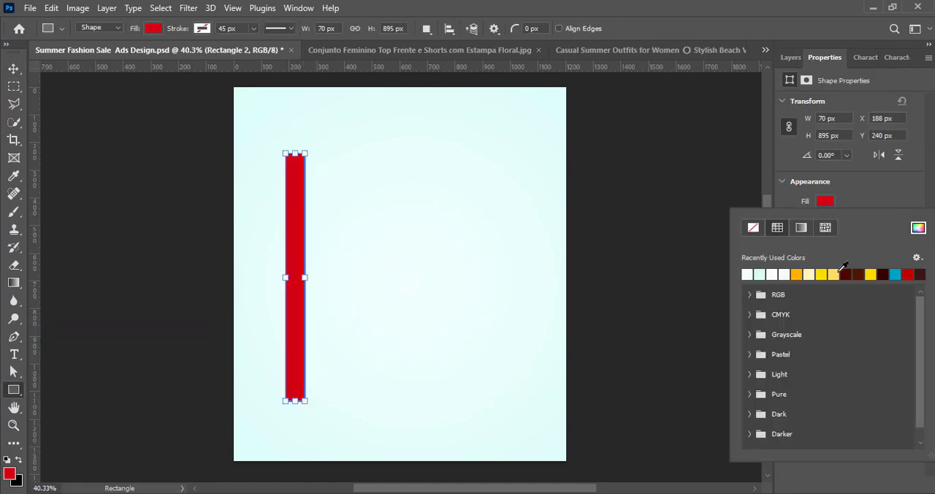
left_click(922, 226)
left_click(757, 252)
left_click_drag(755, 247, 757, 246)
left_click_drag(625, 100, 625, 79)
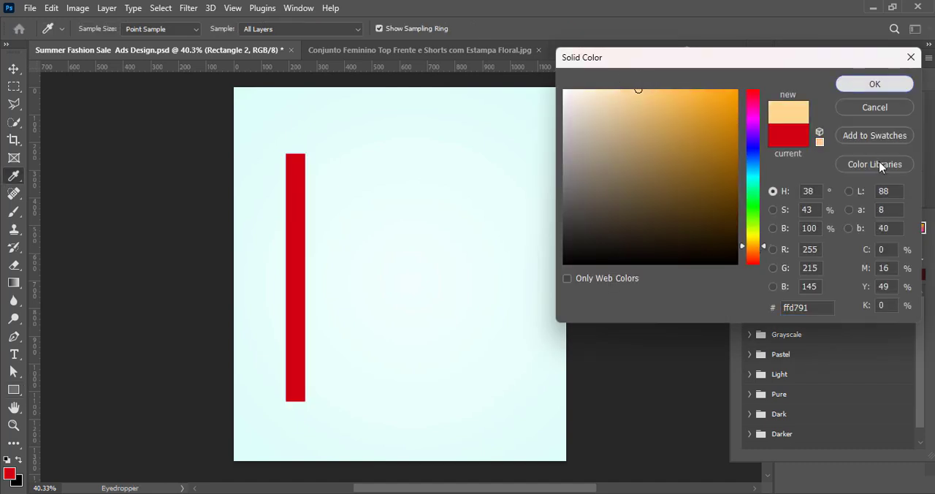
key("Return")
Duplicate the orange stripe sideways into a centred row of six evenly spaced stripes and save the document
left_click(13, 69)
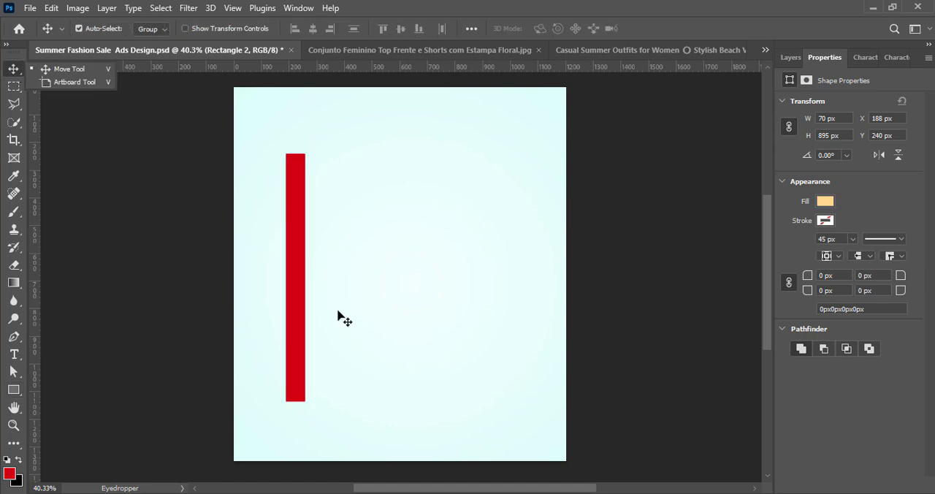
left_click_drag(300, 348, 357, 339)
left_click_drag(357, 339, 387, 339)
left_click_drag(387, 339, 483, 350)
key("ctrl+s")
Group the six stripe layers and convert the group to a smart object
left_click(791, 57)
left_click_drag(834, 186, 859, 315)
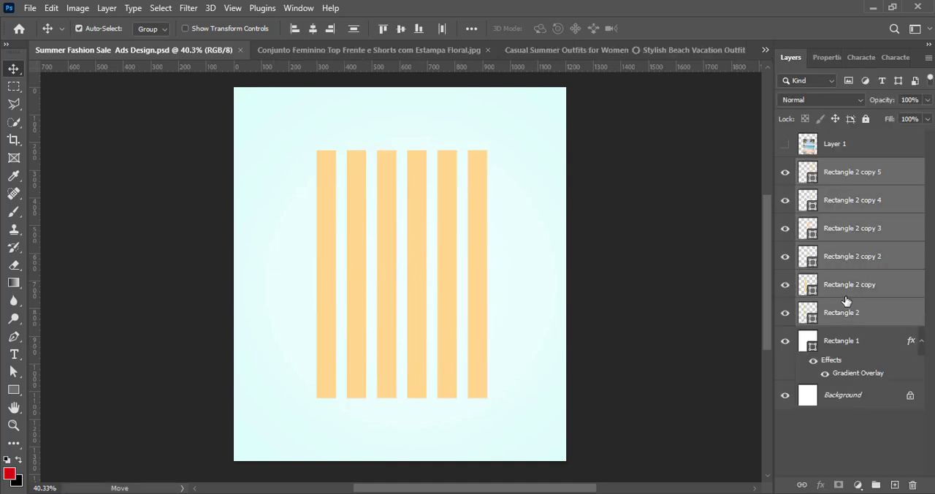
key("ctrl+g")
right_click(848, 171)
left_click(734, 188)
Scale the stripe object to about 73% width and 59% height
key("ctrl+t")
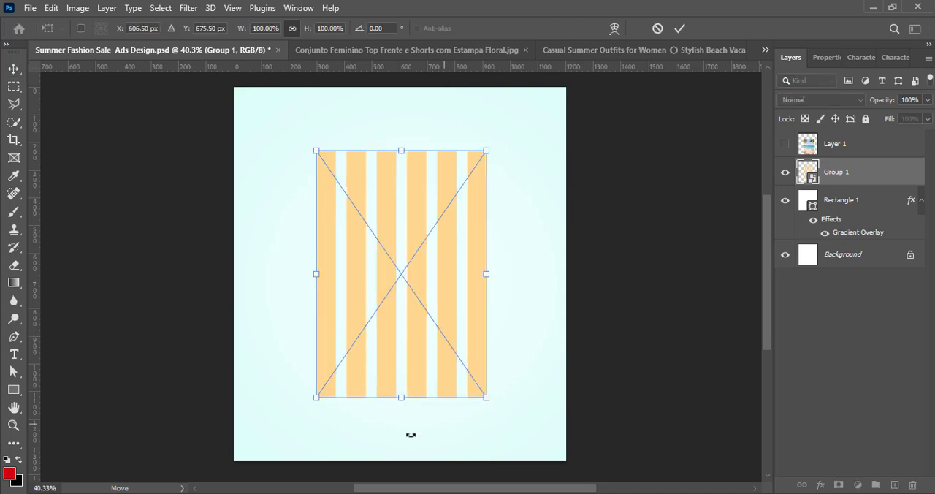
left_click_drag(401, 397, 401, 296)
left_click_drag(487, 223, 441, 223)
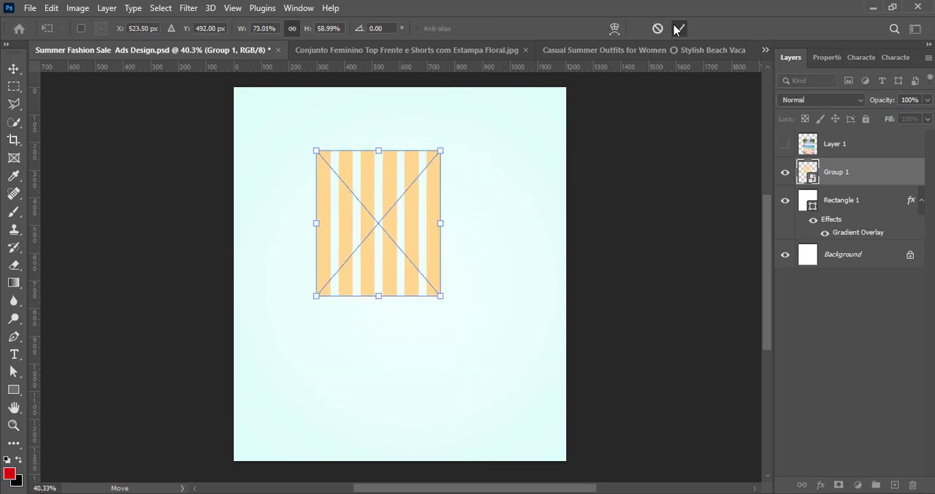
left_click(615, 32)
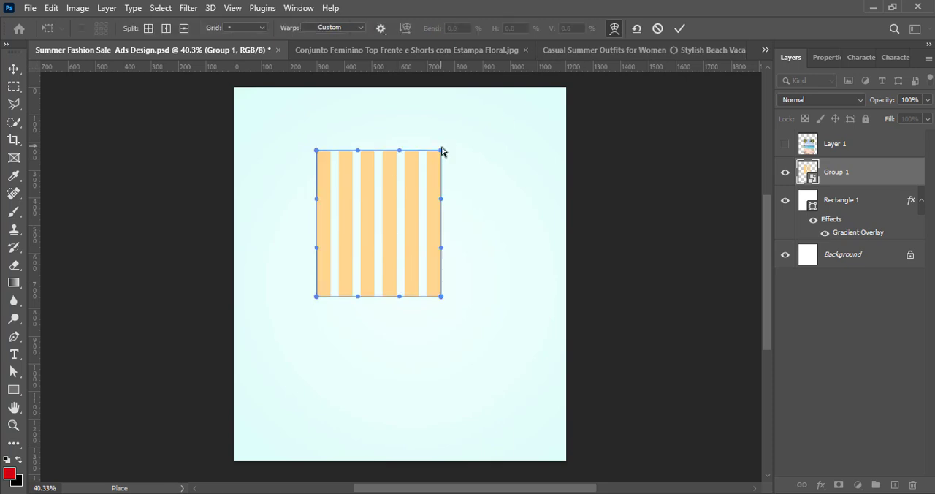
left_click_drag(441, 151, 482, 152)
key("ctrl+z")
key("ctrl+z")
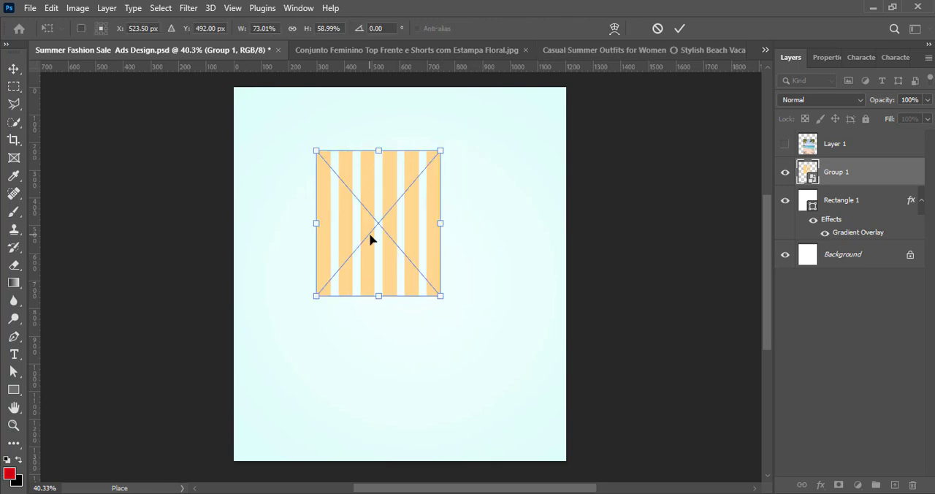
right_click(376, 217)
left_click(414, 365)
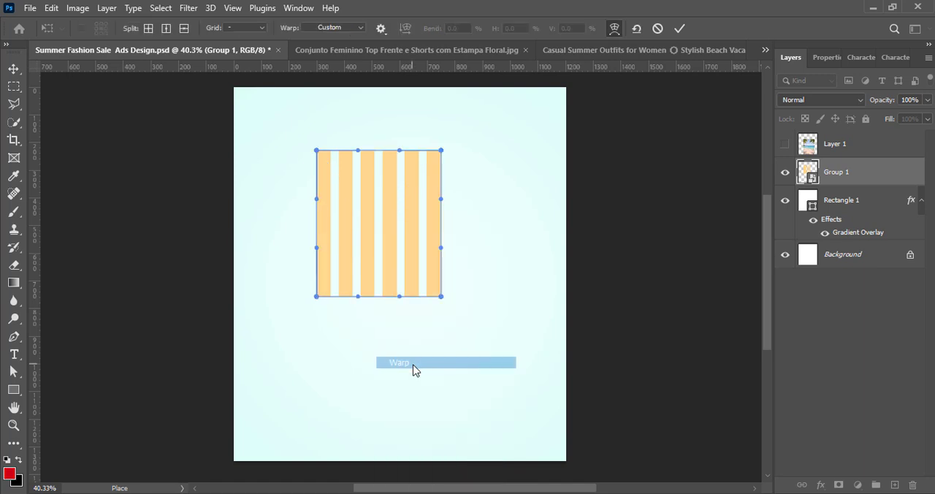
left_click_drag(441, 151, 457, 156)
key("ctrl+z")
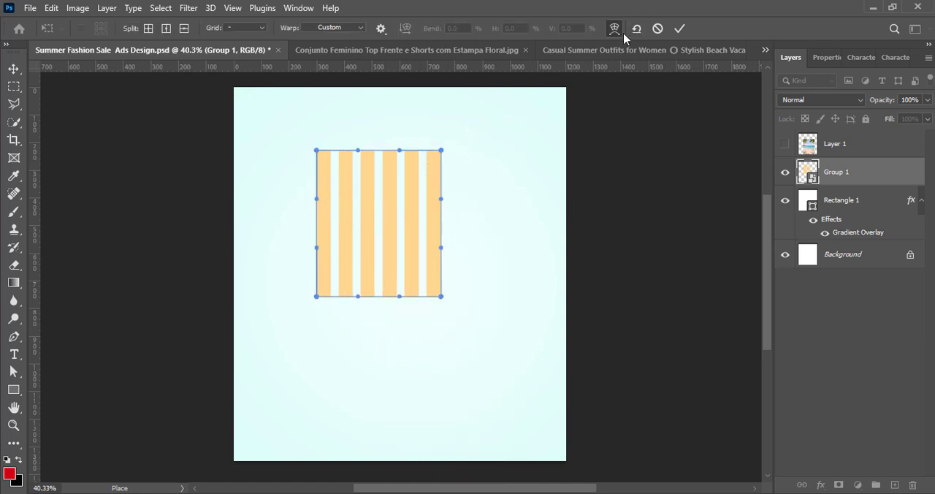
left_click(616, 33)
left_click(616, 35)
left_click(616, 36)
Warp the stripes into a fan with the Arc preset at a bend of 50%
left_click(617, 35)
left_click(359, 29)
left_click(329, 62)
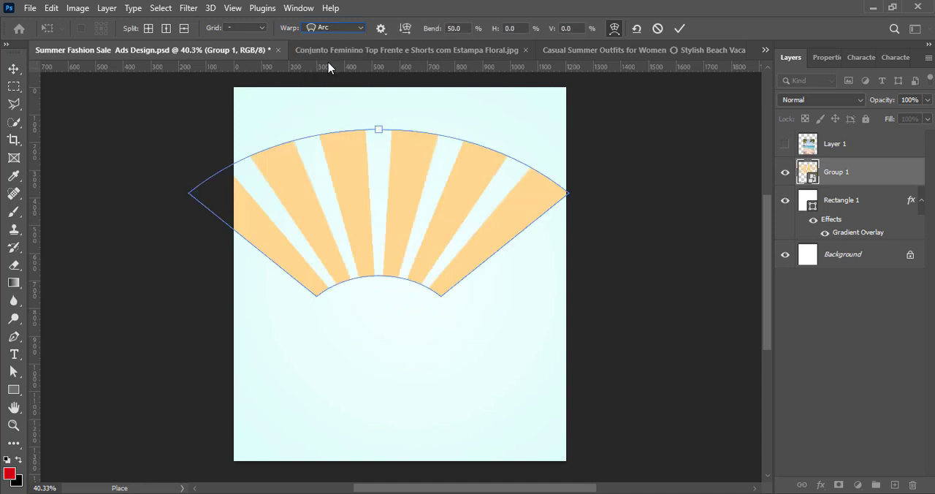
key("Return")
Scale the fan down proportionally to about 54% width and 44% height, and centre it horizontally in the canvas's upper half
left_click_drag(428, 261, 397, 268)
key("ctrl+t")
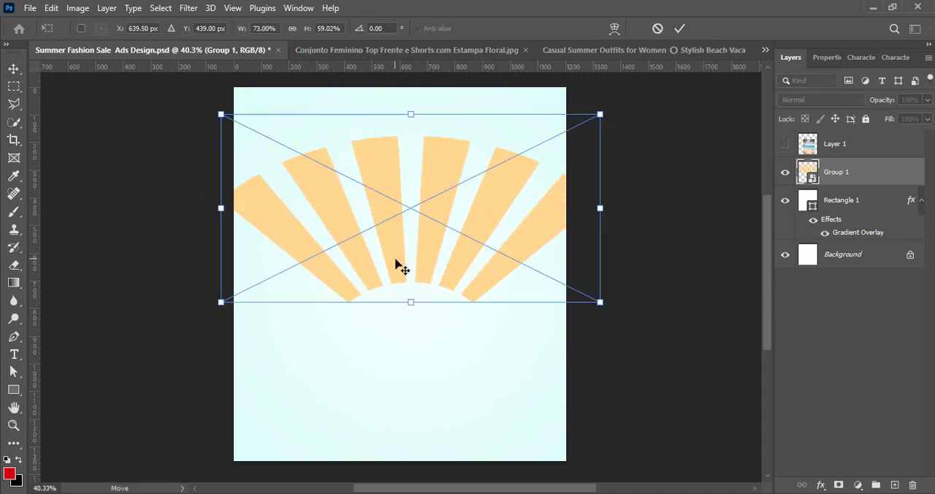
left_click_drag(409, 303, 412, 257)
left_click_drag(419, 200, 403, 236)
left_click(680, 30)
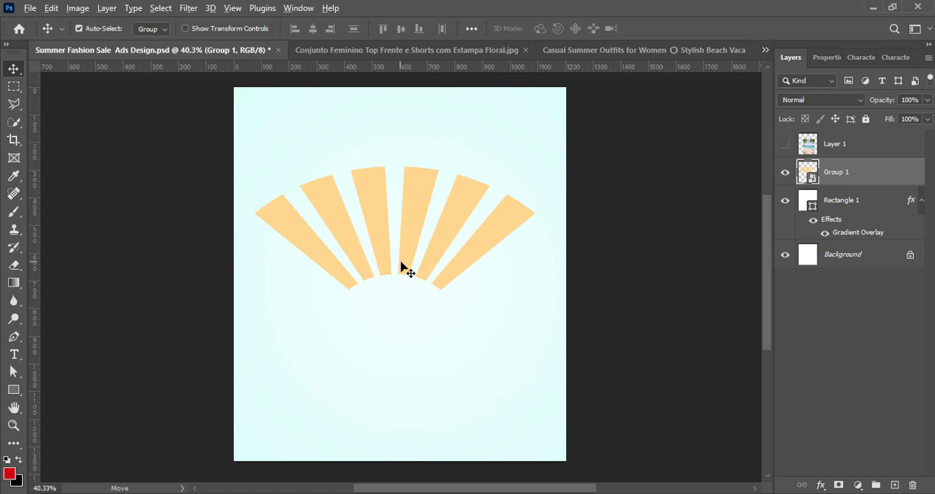
Duplicate the fan, rotate the copy 180°, and place it below the original with a gap between them
left_click_drag(401, 263, 409, 407)
key("ctrl+t")
right_click(410, 407)
left_click(475, 236)
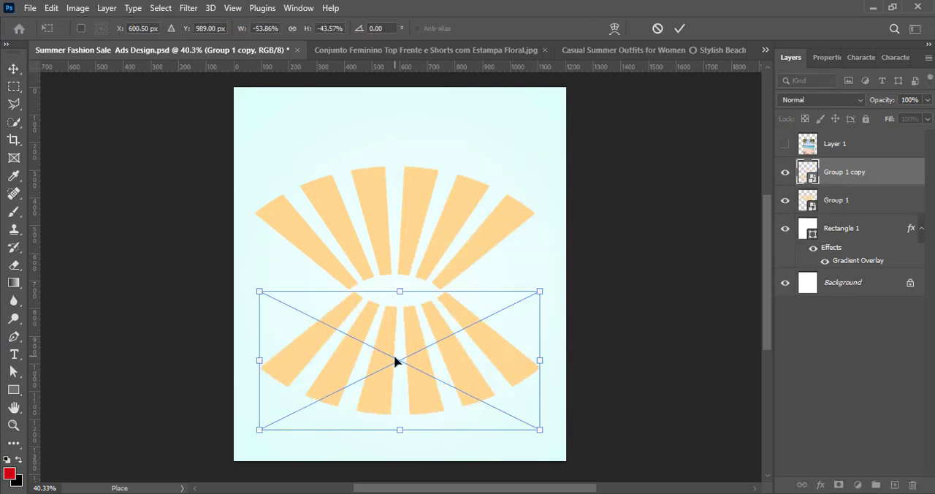
left_click_drag(395, 360, 394, 414)
left_click(680, 27)
Scale both fans together to about 85% and centre them on the canvas
left_click(796, 201, "shift")
key("ctrl+t")
scroll(420, 304, "up", 1)
left_click_drag(420, 305, 407, 293)
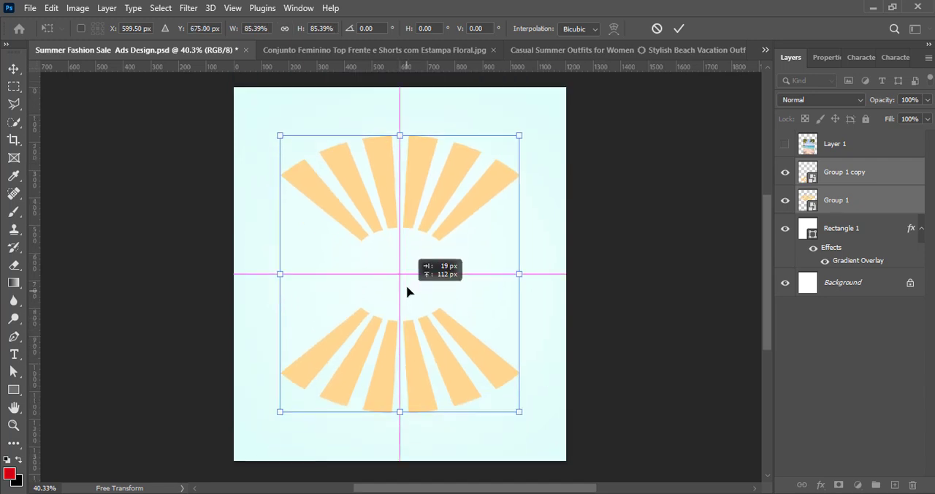
left_click(679, 28)
Group the two fans and convert the group to a smart object
key("ctrl+g")
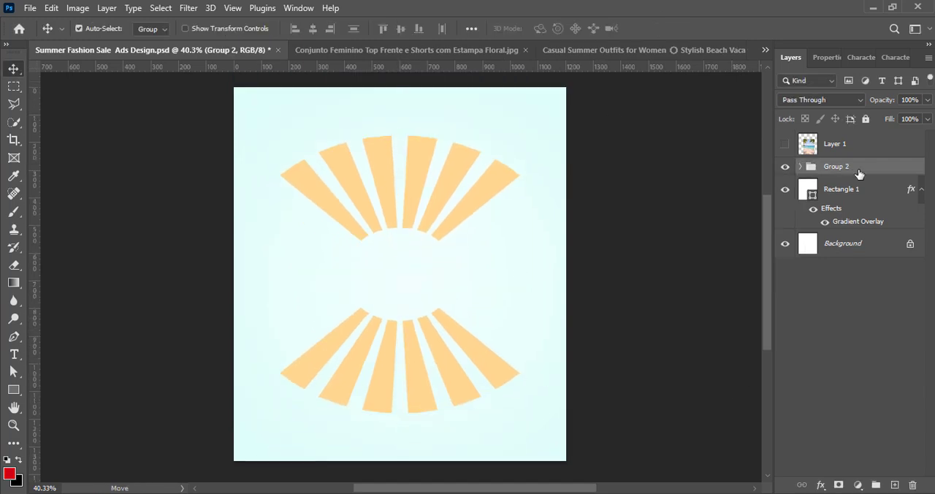
right_click(859, 174)
left_click(837, 188)
Duplicate the fan pair, rotate the copy 90°, and centre it over the original to form a full sunburst
key("ctrl+j")
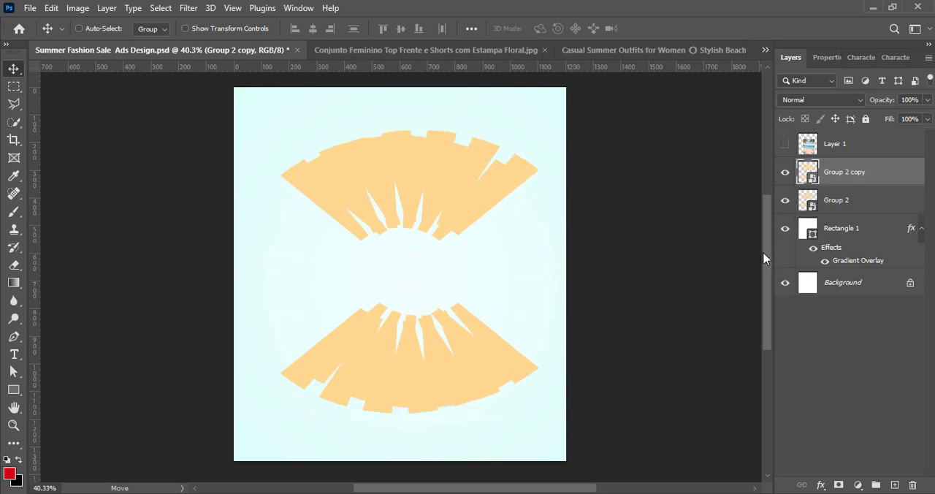
key("ctrl+t")
right_click(491, 251)
left_click(551, 122)
left_click_drag(449, 292, 429, 298)
key("Return")
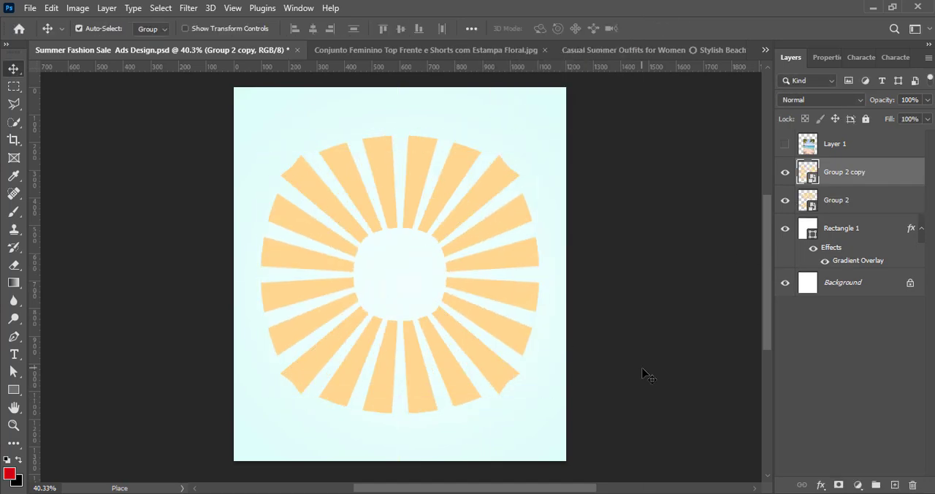
left_click(838, 212)
key("ctrl+t")
mouse_move(400, 416)
left_mouse_down()
mouse_move(403, 432)
mouse_move(404, 422)
left_mouse_up()
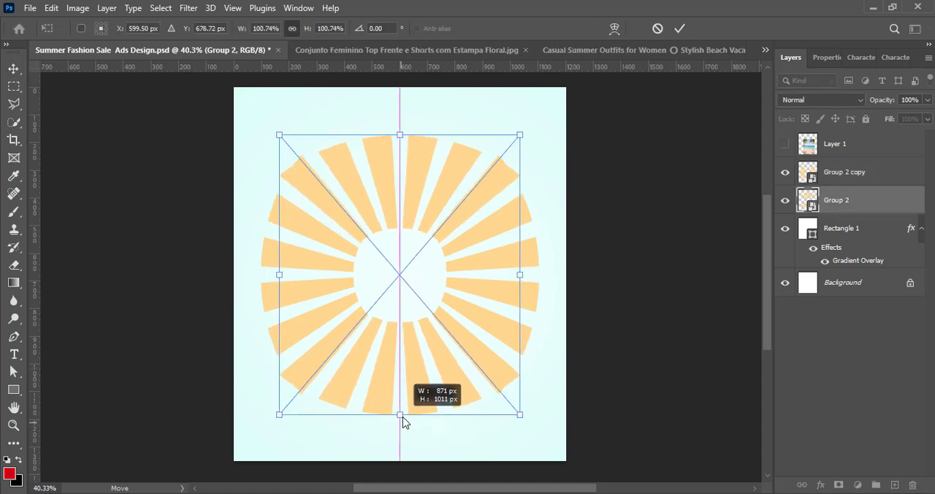
left_click(658, 30)
Group both fan-pair layers and convert the complete sunburst to one smart object
left_click(852, 175, "ctrl")
key("ctrl+g")
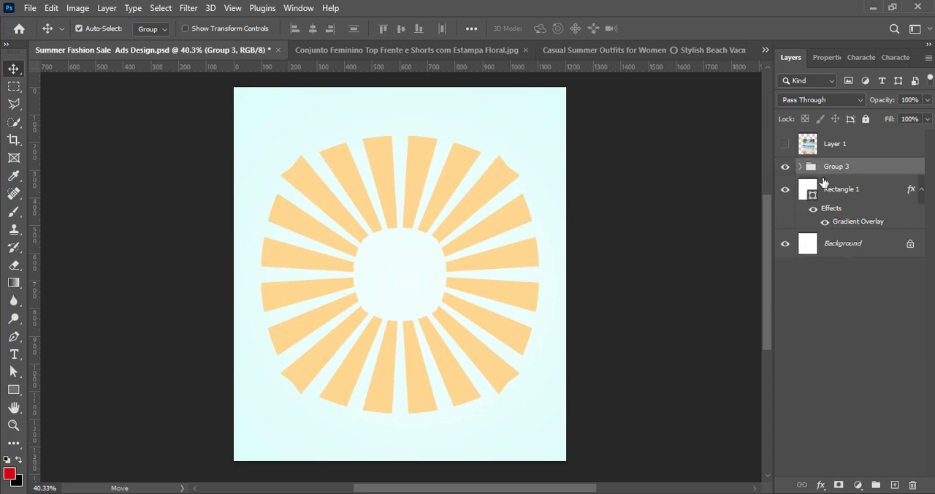
right_click(814, 177)
left_click(755, 199)
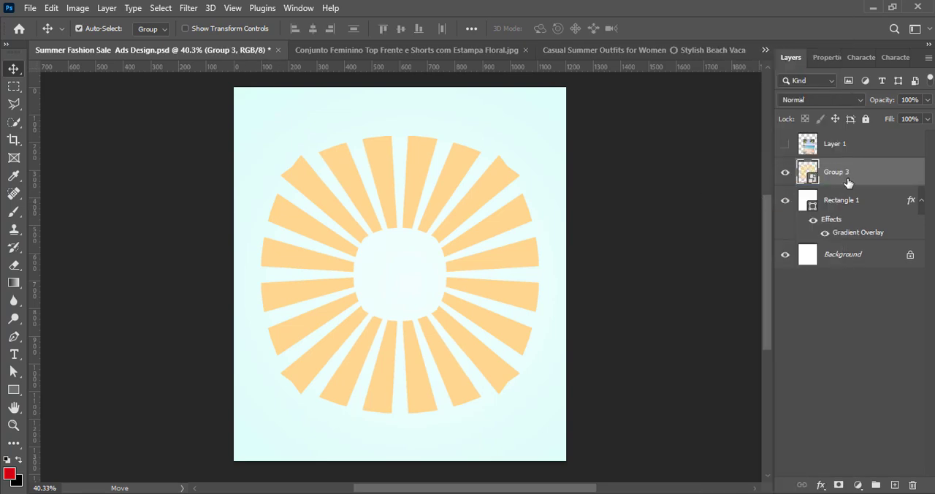
Open the sunburst layer's blending options and enable Outer Glow
right_click(848, 182)
left_click(767, 180)
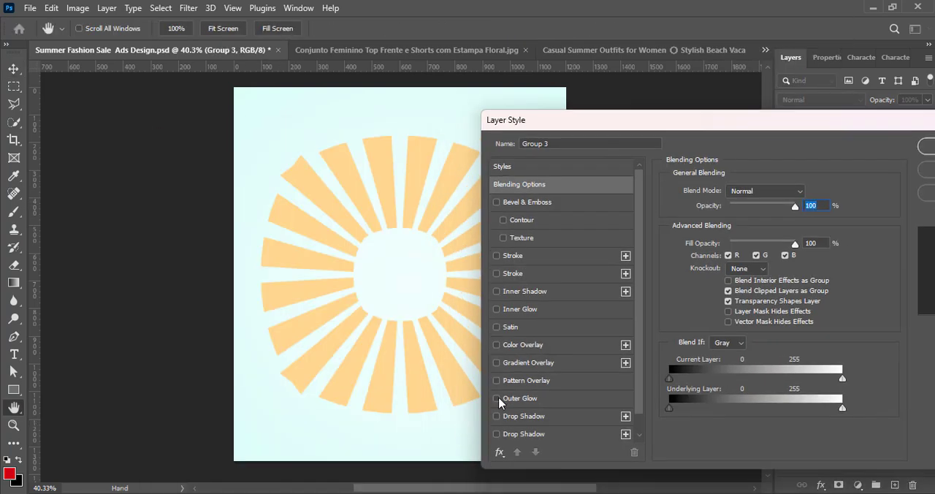
left_click(500, 401)
left_click_drag(717, 127, 744, 127)
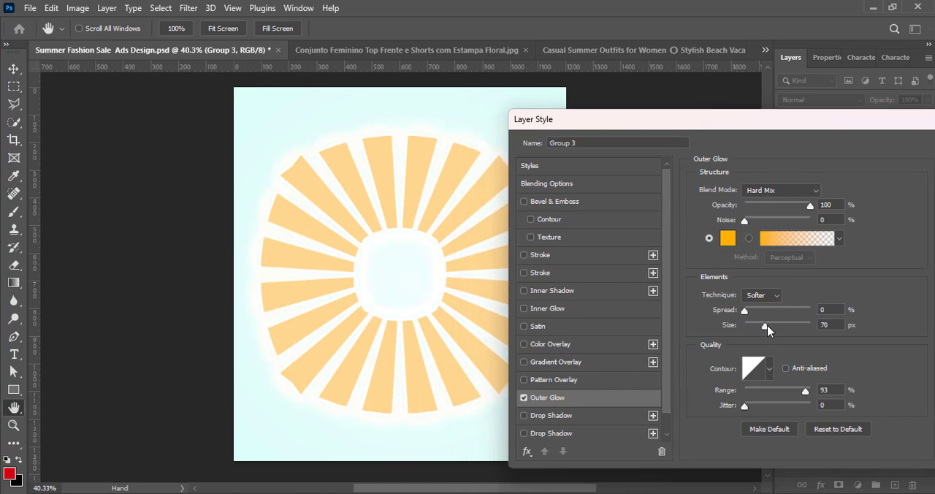
Try different outer glow blend modes, ending on Overlay, with the glow size at 103 px
left_click(780, 190)
left_click(772, 274)
left_click(780, 190)
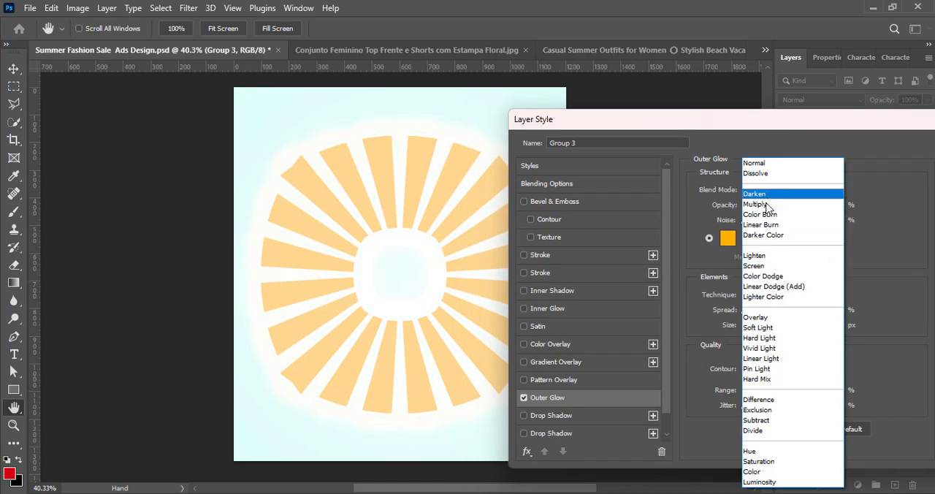
left_click(783, 193)
left_click(782, 190)
left_click(774, 326)
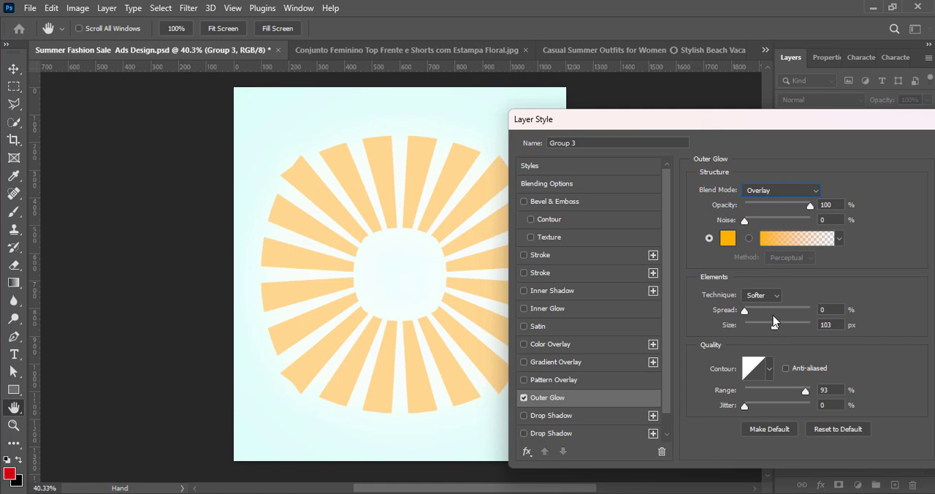
Set the outer glow colour to pale cream fffce7
left_click(727, 238)
left_click(580, 83)
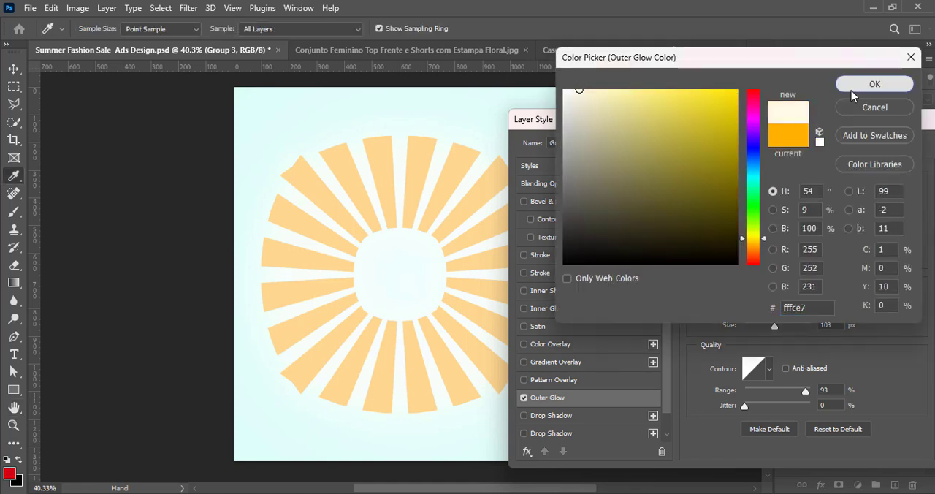
left_click(875, 84)
Compare Hard Mix and other blend modes for the outer glow and settle on Hard Light
left_click(791, 191)
left_click(779, 381)
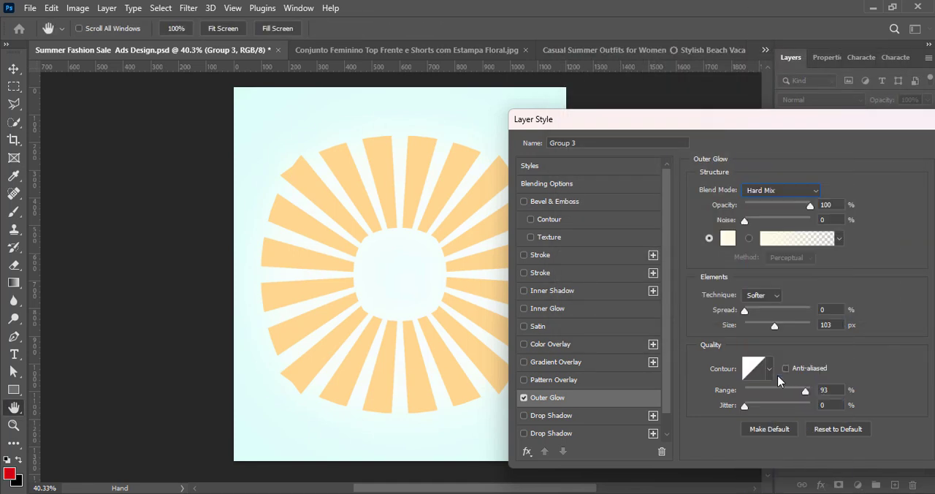
left_click(772, 187)
left_click(774, 361)
left_click(778, 190)
left_click(778, 371)
left_click(782, 191)
left_click(781, 340)
Try different outer glow contours, apply the three-peaked one with a glow size of 136 px, and close the layer style
left_click(769, 371)
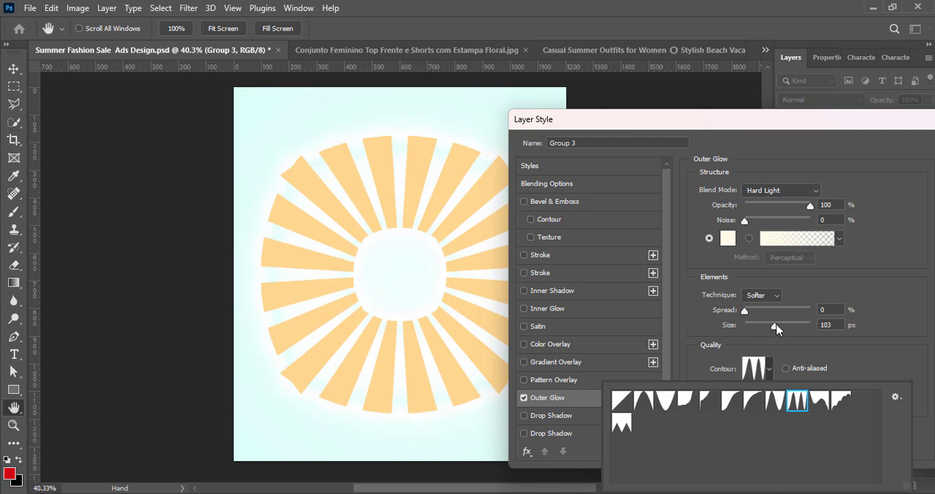
mouse_move(776, 327)
left_mouse_down()
mouse_move(793, 329)
mouse_move(783, 326)
left_mouse_up()
left_click(770, 368)
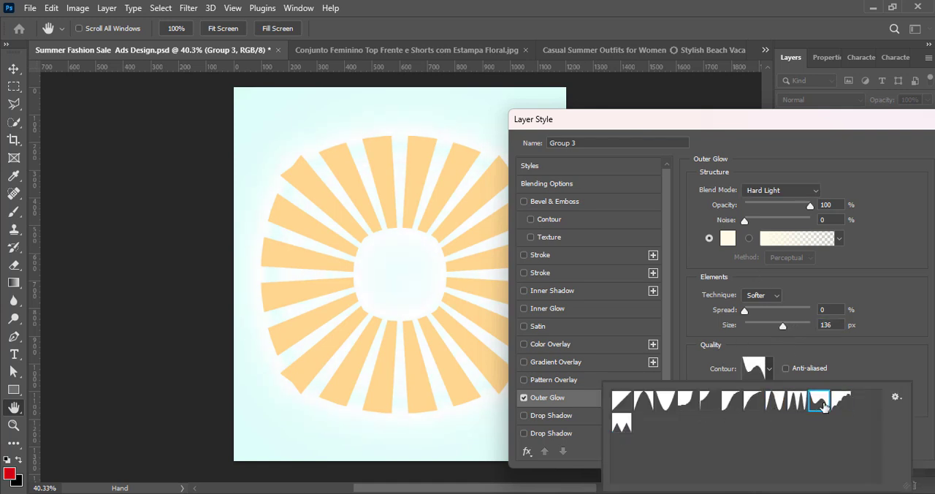
left_click_drag(807, 133, 666, 143)
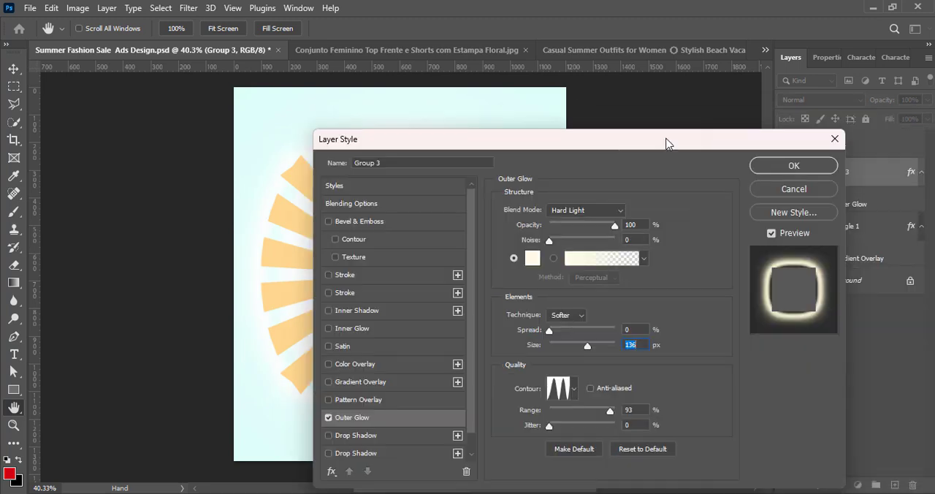
key("Return")
Scale the sunburst down proportionally around its centre so it fills only the middle of the artboard
key("ctrl+t")
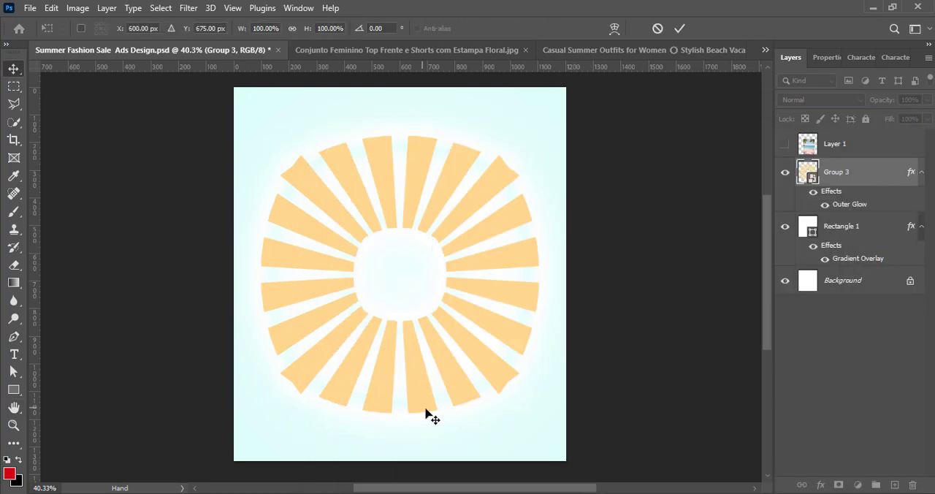
left_click_drag(403, 390, 410, 306)
left_click_drag(407, 260, 406, 308)
left_click(680, 28)
Apply a Radial Blur to the sunburst with amount 100, Zoom method and Best quality
left_click(189, 7)
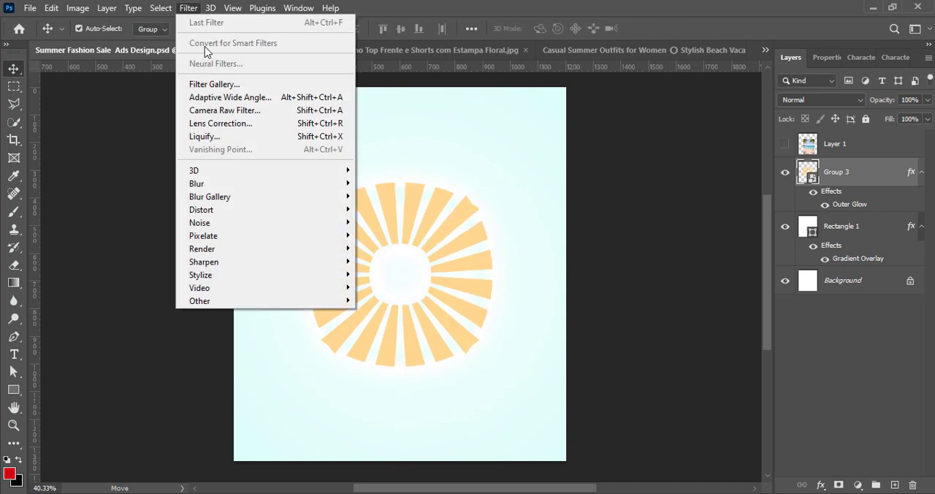
mouse_move(201, 183)
left_click(387, 274)
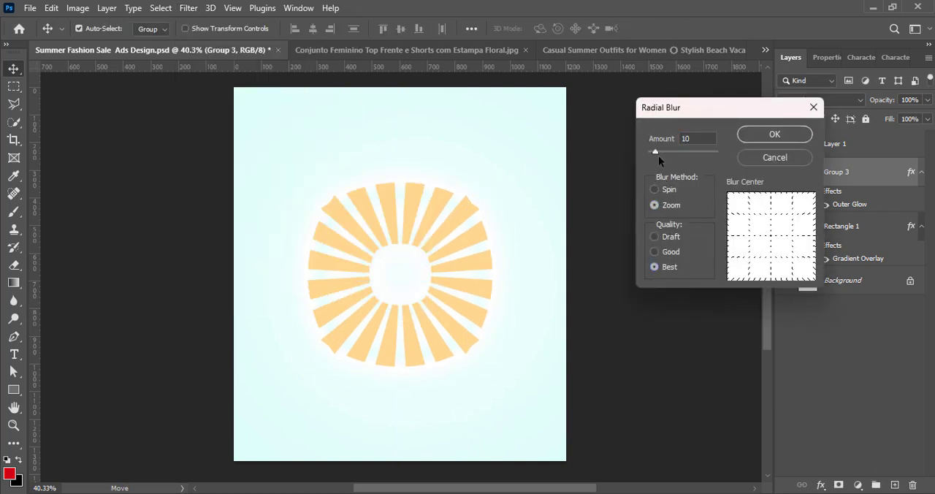
left_click(790, 132)
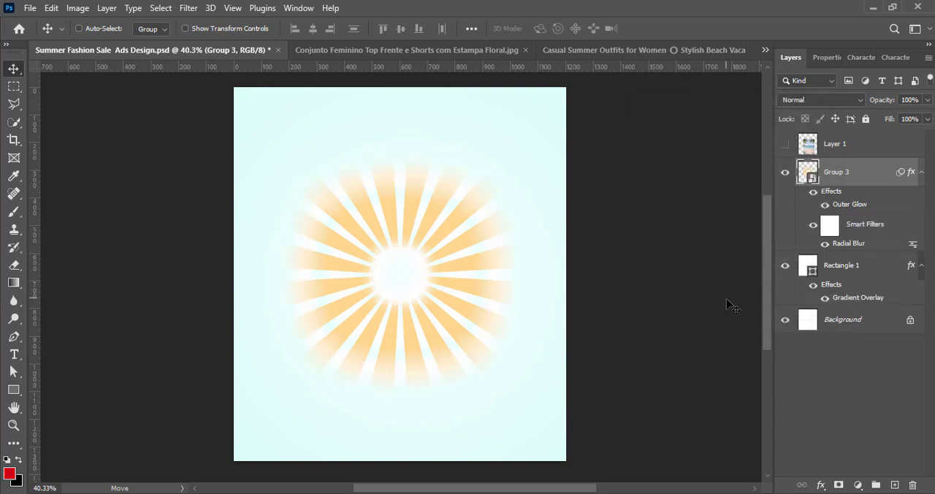
Enlarge the sunburst proportionally to about 806 by 806 px, keeping it horizontally centred on the artboard
key("ctrl+t")
left_click(483, 206)
left_click_drag(401, 364, 401, 413)
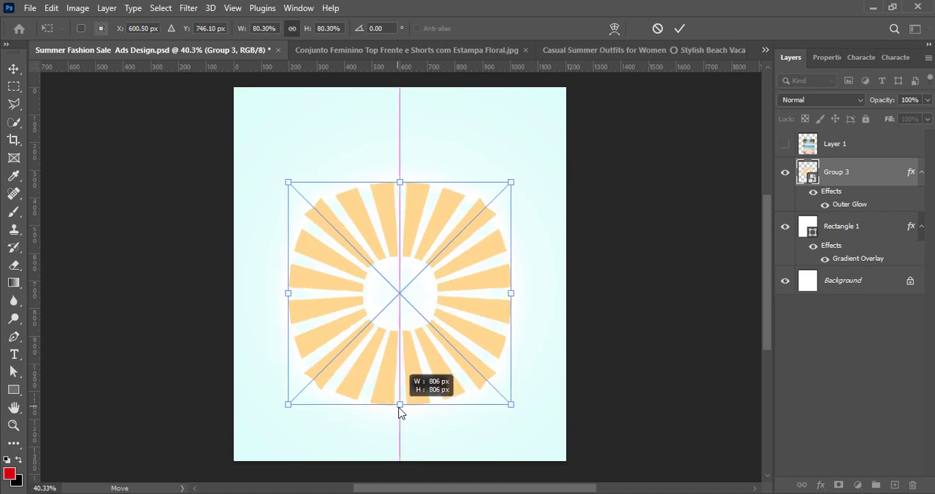
left_click(679, 28)
Soften the sunburst with a Gaussian Blur of 6.4 pixels radius
left_click(188, 7)
mouse_move(201, 184)
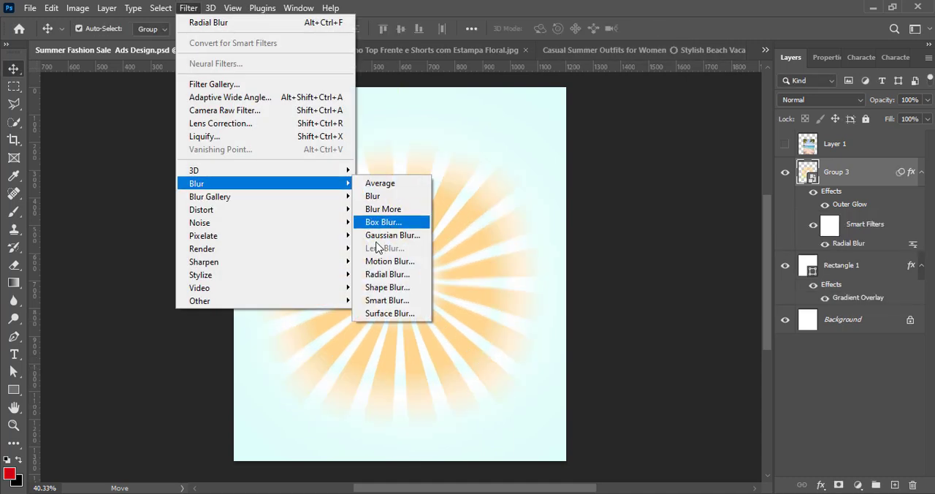
left_click(391, 235)
left_click_drag(721, 269, 698, 269)
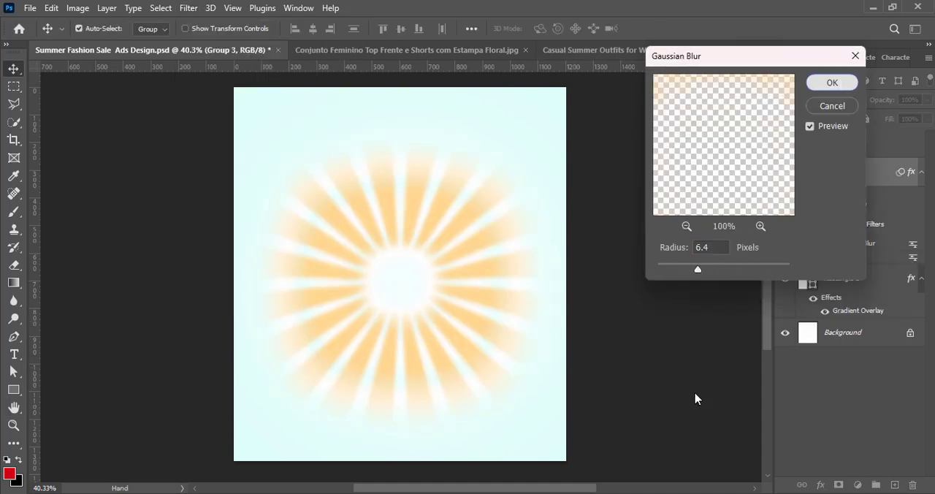
key("Return")
Apply a second Radial Blur to the sunburst with amount 100, Zoom method and Best quality
left_click(189, 7)
mouse_move(199, 183)
left_click(369, 280)
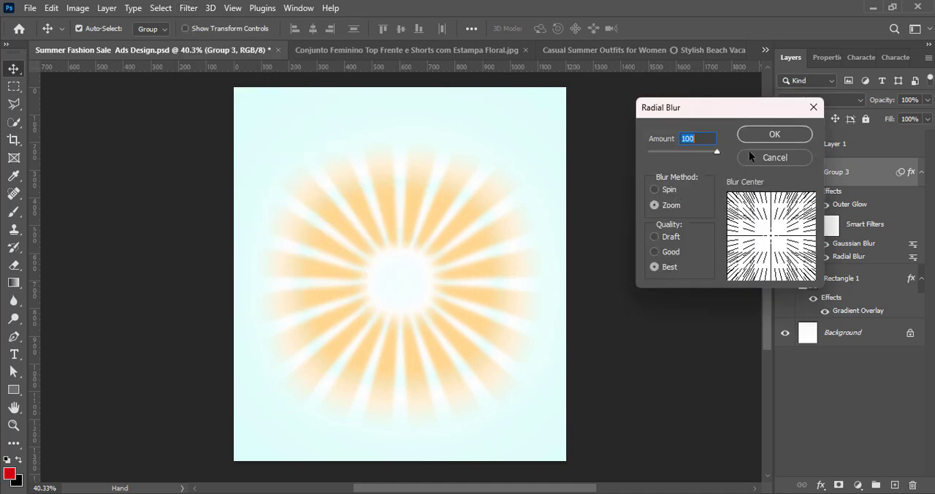
key("Return")
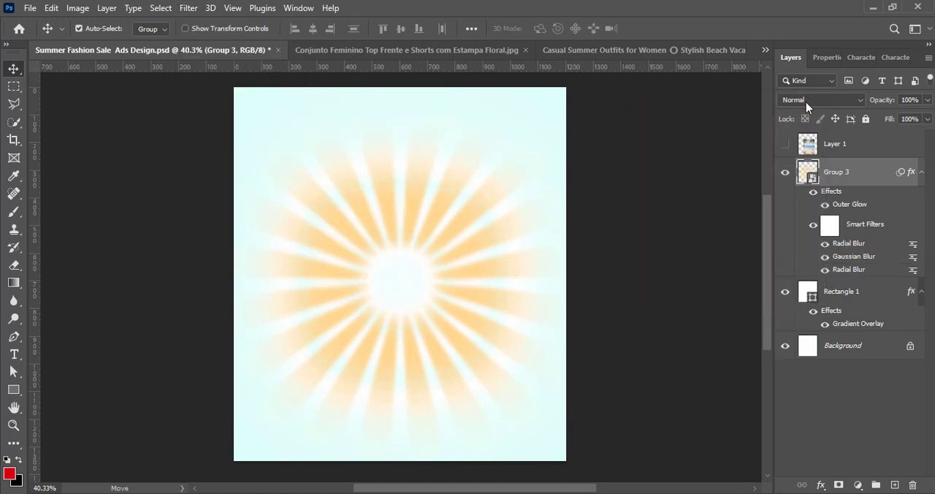
Compare blend modes such as Linear Burn for the sunburst layer and settle on Pin Light
left_click(806, 102)
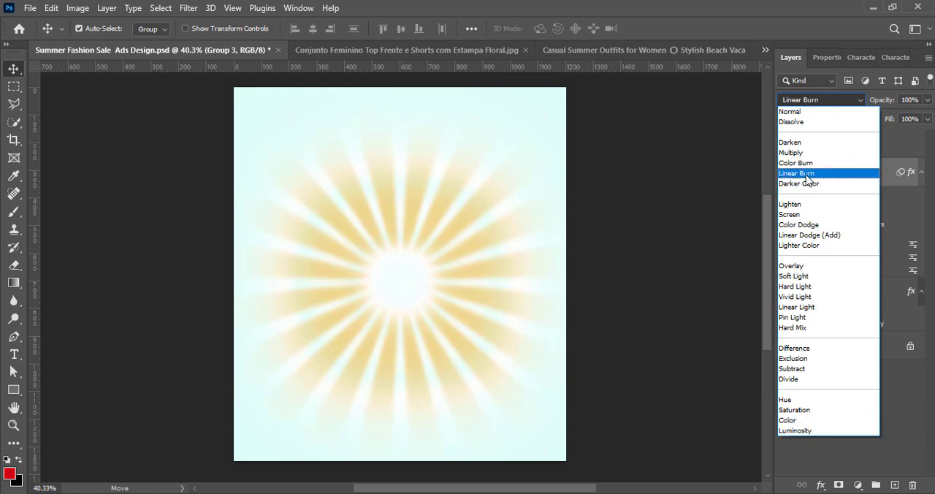
left_click(832, 174)
left_click(823, 99)
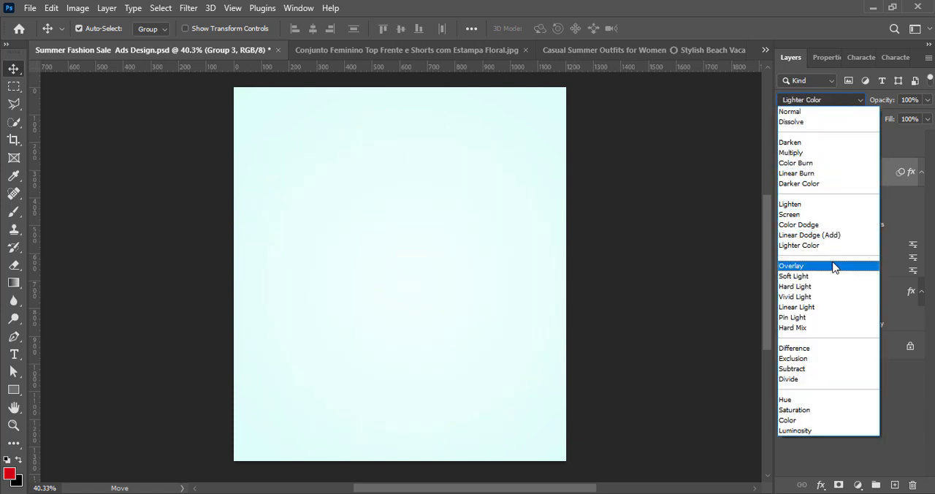
left_click(843, 322)
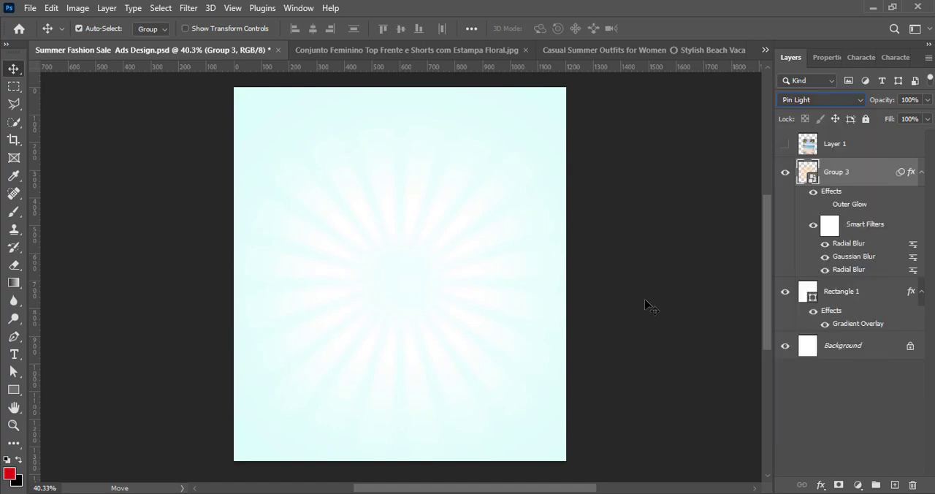
Show the hidden beach photo layer and convert it to a smart object
left_click(785, 144)
left_click(841, 148)
right_click(839, 157)
left_click(710, 212)
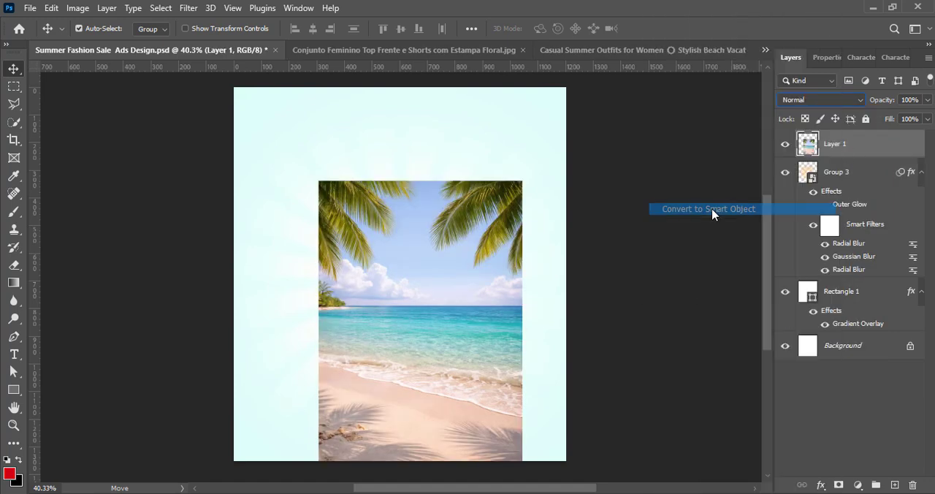
Move and scale the beach photo proportionally until it covers the whole artboard
key("ctrl+t")
left_click_drag(453, 355, 429, 298)
left_click_drag(502, 275, 553, 277)
left_click_drag(413, 310, 397, 311)
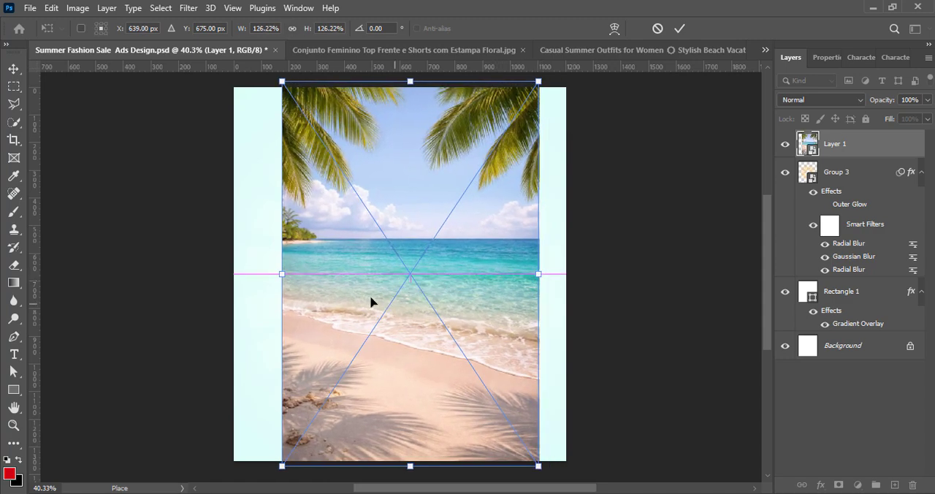
left_click_drag(282, 274, 234, 278)
left_click_drag(538, 275, 566, 282)
left_click_drag(439, 301, 443, 312)
left_click(679, 28)
left_click(78, 7)
left_click(242, 43)
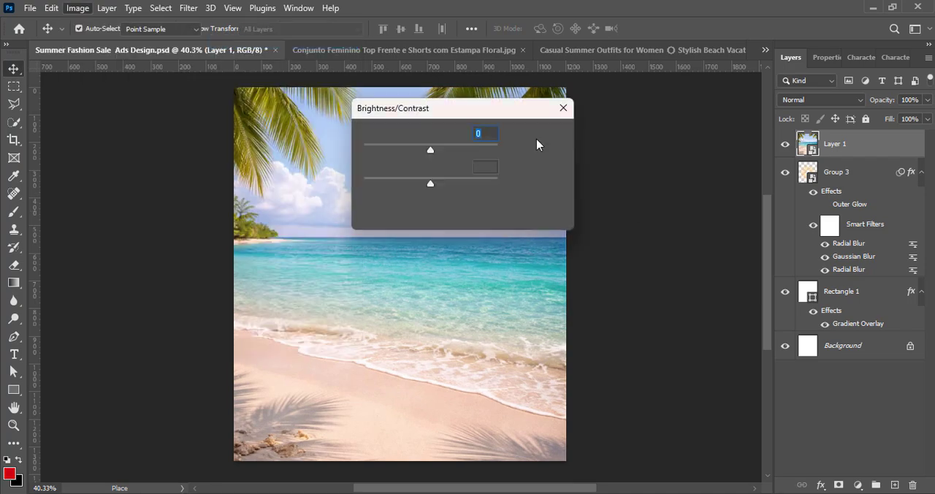
left_click(537, 139)
Apply a Levels preset to the beach photo that brightens it
left_click(78, 9)
mouse_move(87, 46)
left_click(233, 57)
left_click_drag(416, 65, 627, 71)
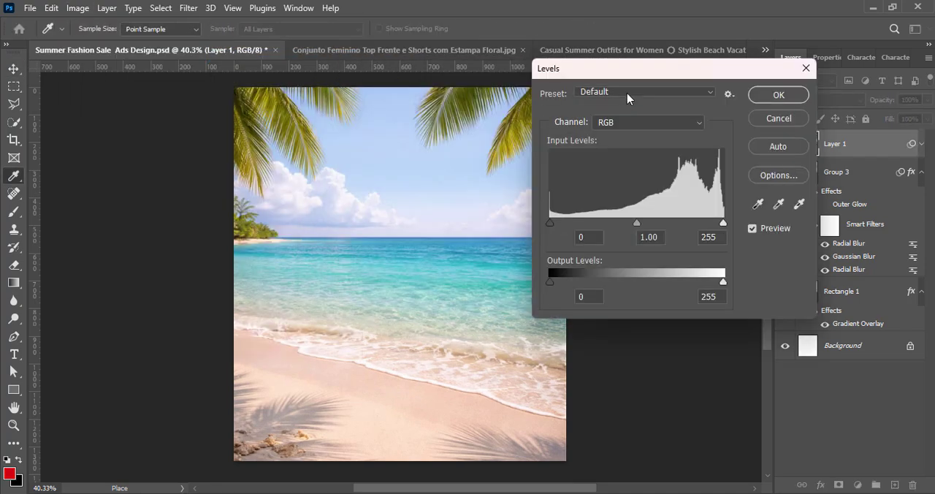
left_click(627, 93)
left_click(630, 159)
left_click(779, 95)
left_click(77, 8)
mouse_move(85, 41)
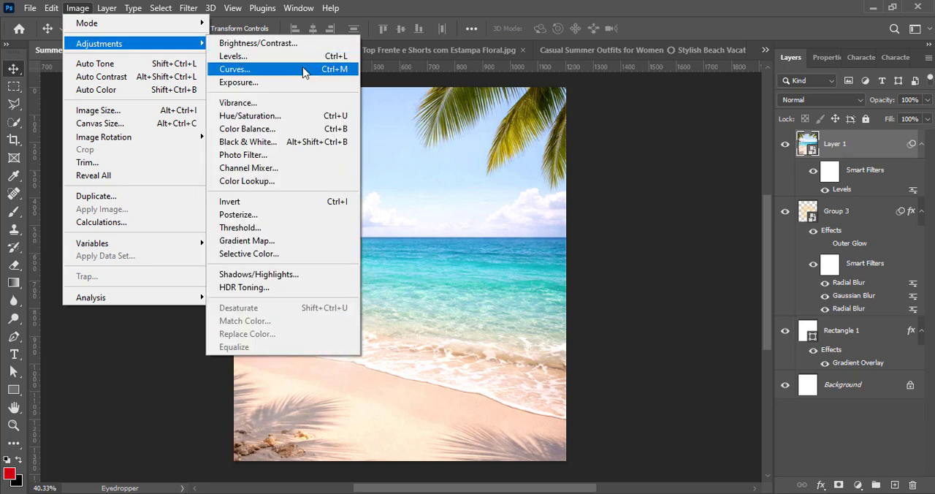
left_click(309, 57)
left_click(643, 92)
left_click(651, 99)
left_click(653, 93)
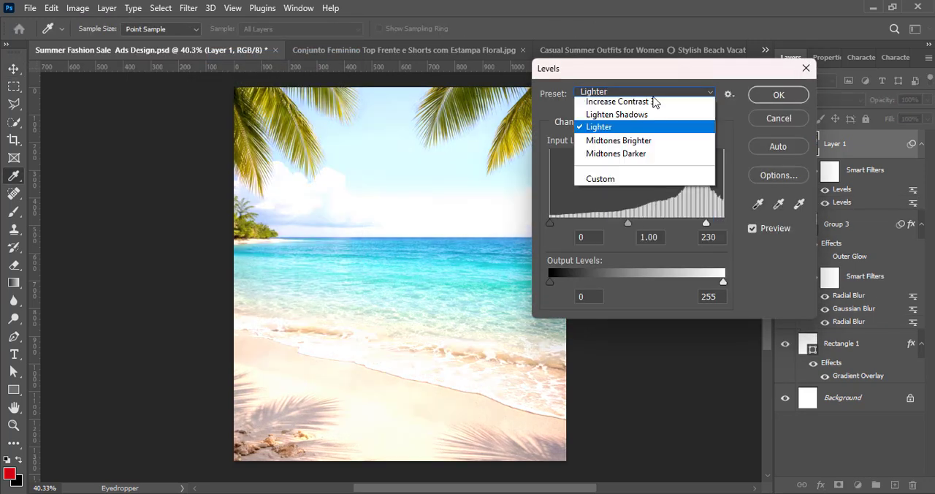
left_click(643, 152)
left_click(773, 122)
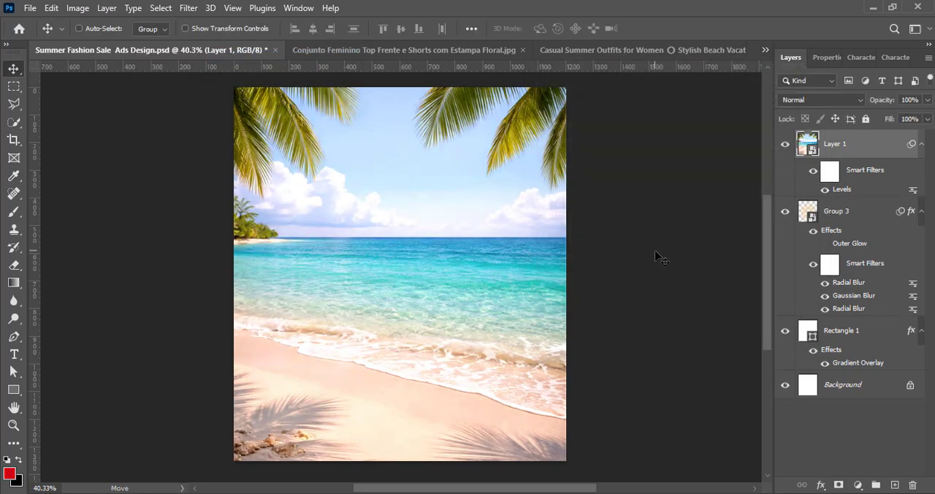
Apply a 6.4 pixel Gaussian Blur to the beach photo and set its blend mode to Linear Burn
left_click(189, 7)
mouse_move(198, 181)
left_click(372, 238)
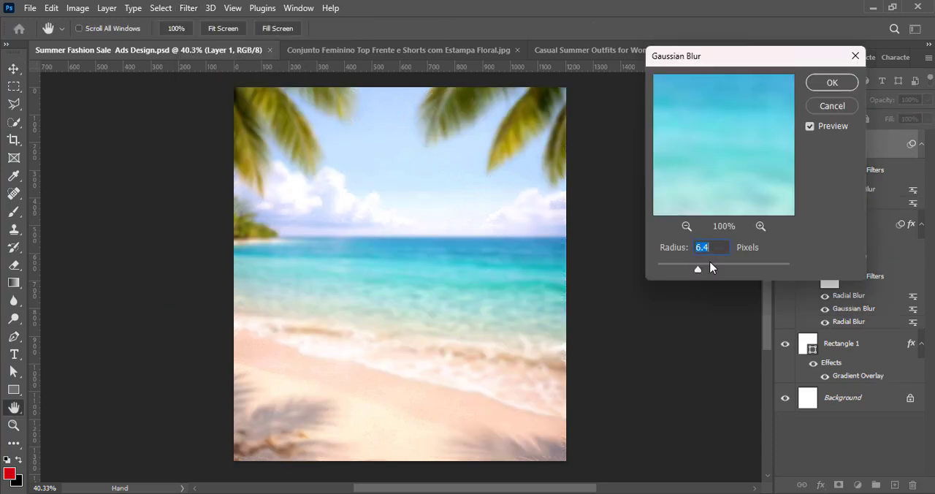
left_click(832, 82)
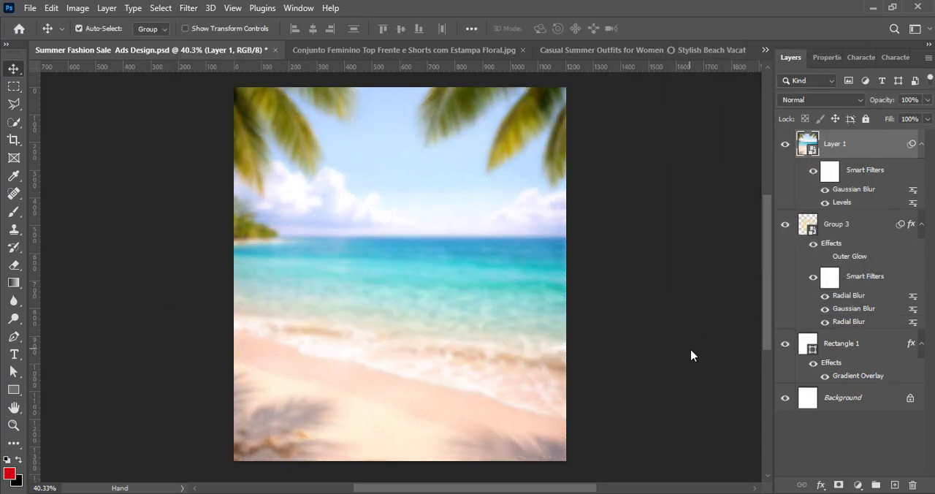
left_click(819, 100)
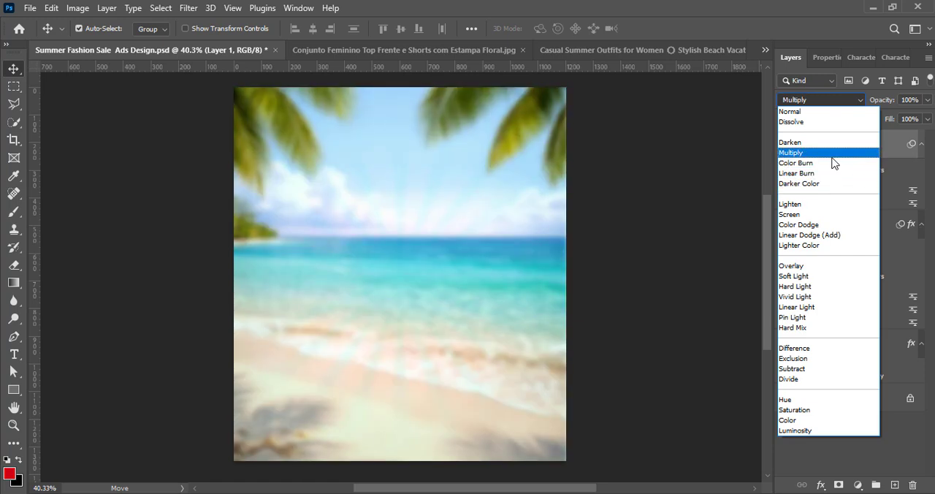
left_click(826, 174)
Try placing the beach photo beneath the sunburst and blending the sunburst with Vivid Light
left_click_drag(836, 143, 839, 331)
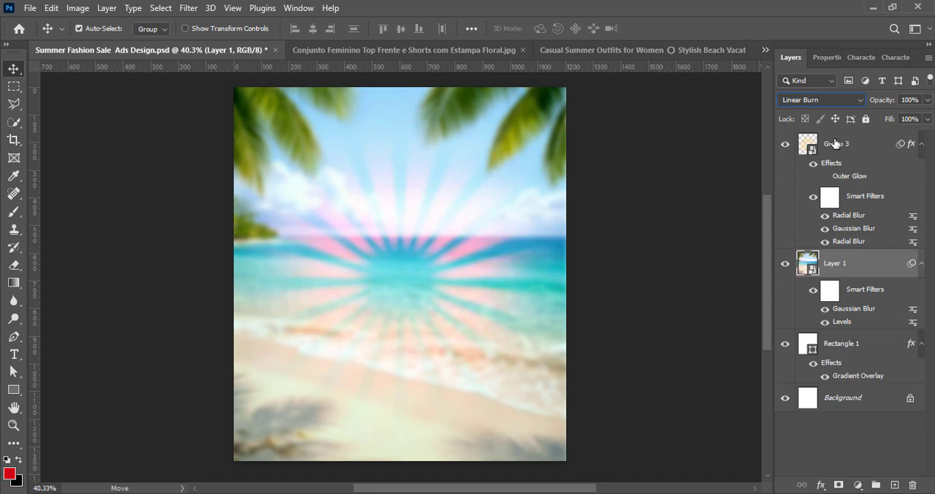
left_click(835, 143)
left_click(814, 100)
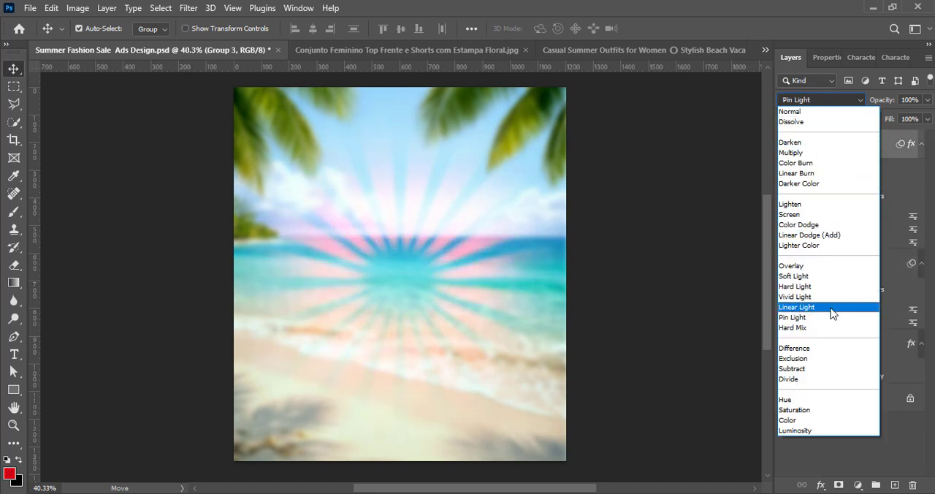
left_click(833, 296)
Compare Darken with Linear Burn on the beach photo and try the sunburst at 59% opacity
left_click(834, 276)
left_click(814, 100)
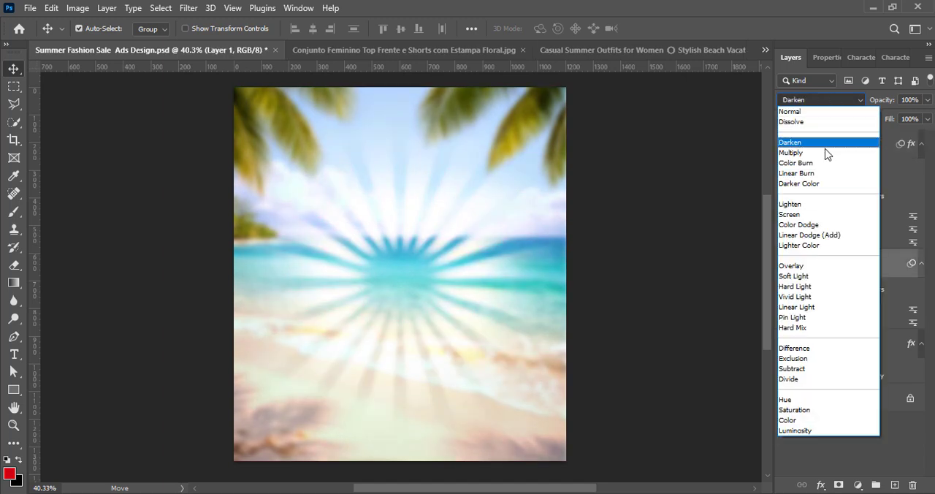
left_click(818, 174)
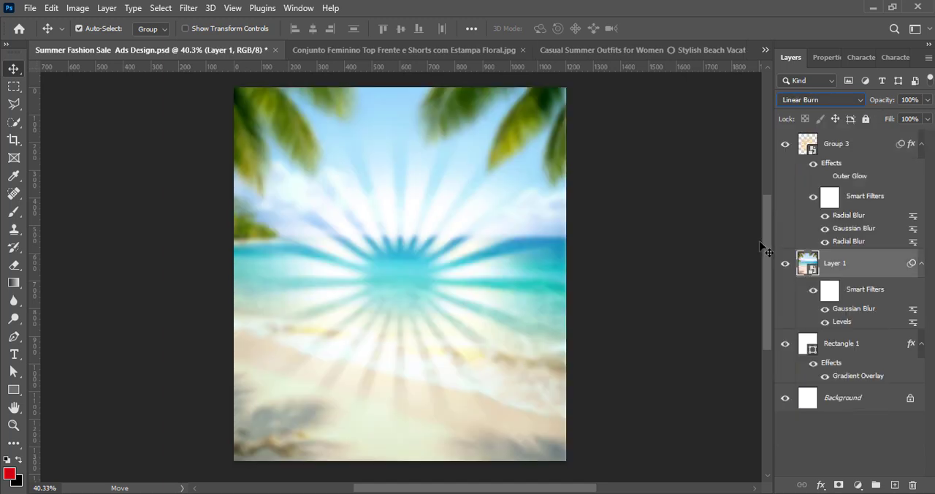
left_click(849, 149)
left_click_drag(911, 117, 898, 118)
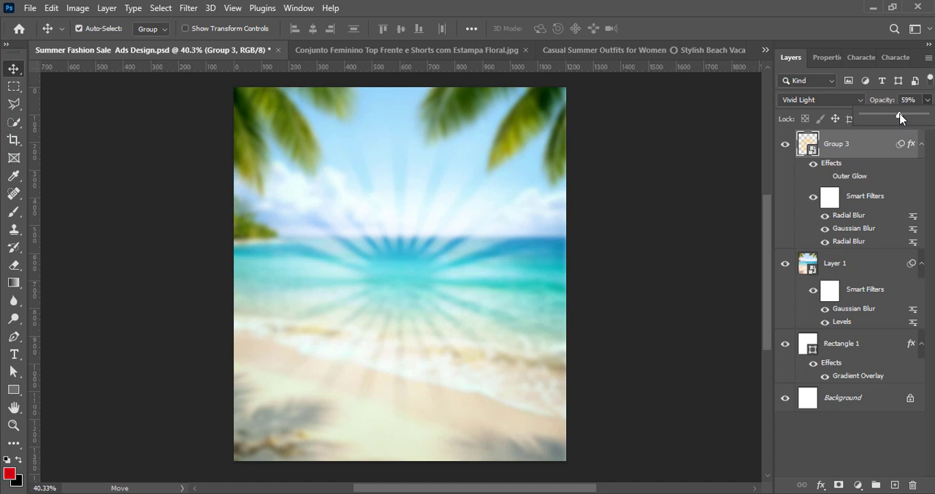
Move the sunburst back beneath the beach photo and set its blend mode to Pin Light
left_click_drag(845, 146, 846, 332)
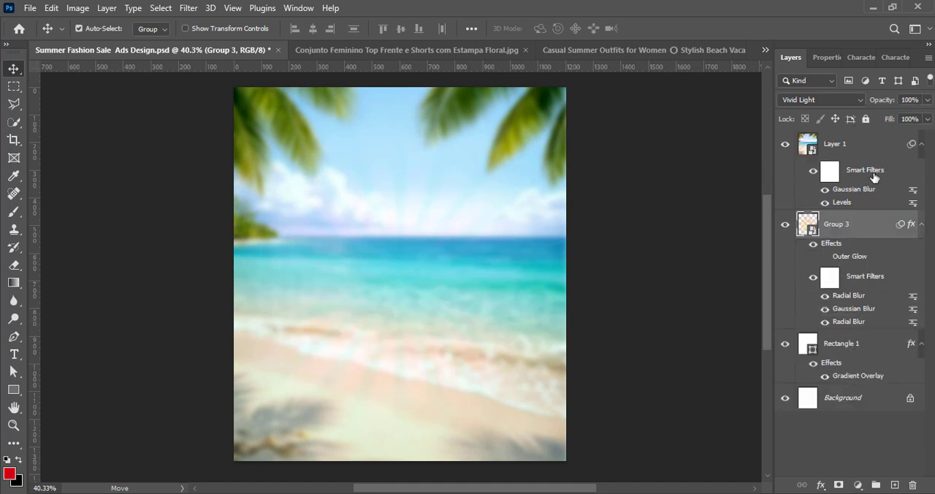
left_click(853, 151)
key("ctrl+z")
left_click(817, 100)
left_click(804, 318)
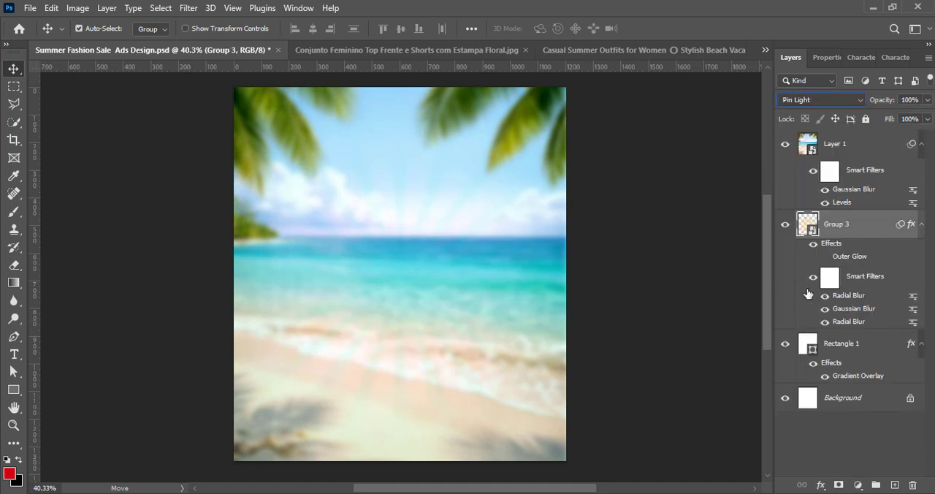
Compare Multiply with other blend modes on the beach photo and settle on Linear Burn
left_click(841, 146)
left_click(818, 99)
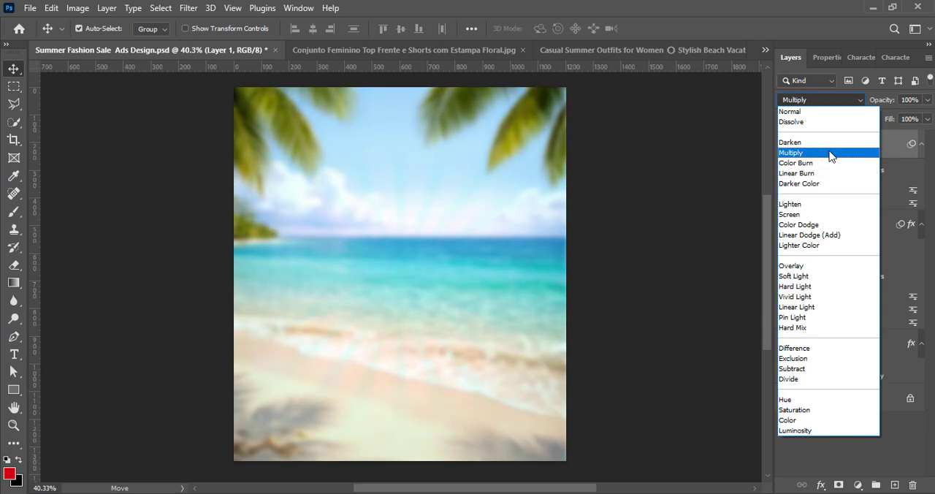
left_click(829, 173)
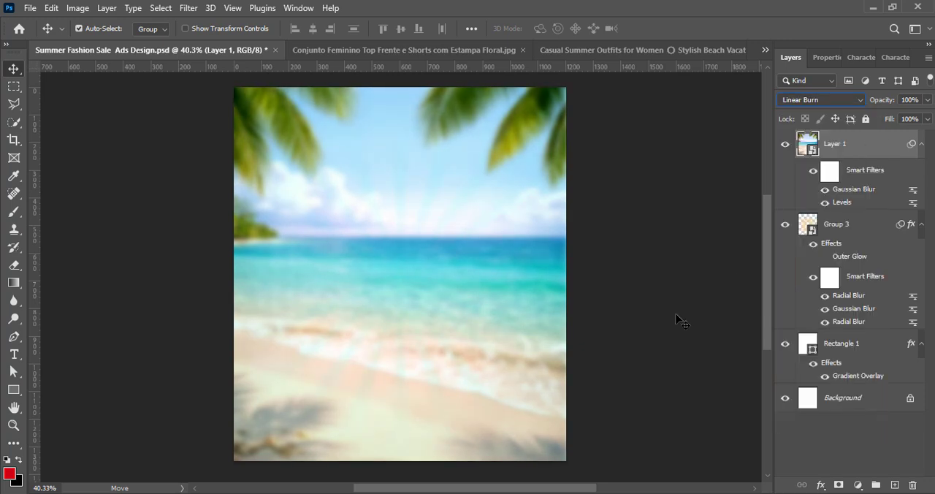
Rasterize the beach photo layer and fade its side areas with a soft 1000 px Eraser
right_click(839, 148)
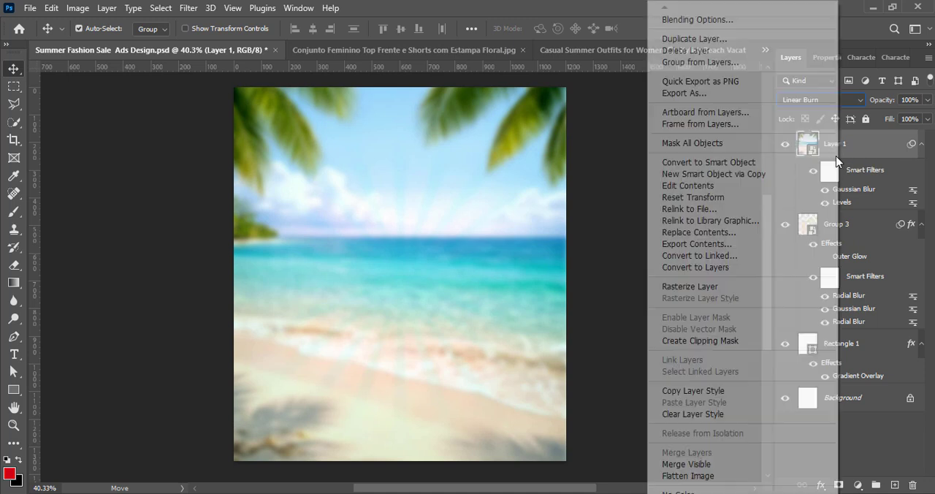
left_click(701, 281)
key("e")
mouse_move(178, 385)
left_mouse_down()
mouse_move(271, 397)
mouse_move(565, 273)
mouse_move(199, 291)
mouse_move(210, 417)
left_mouse_up()
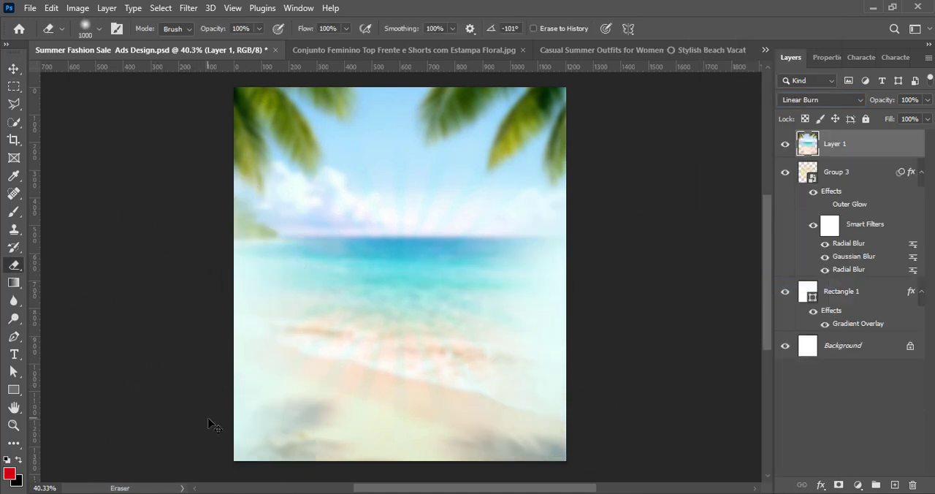
Undo the last eraser strokes on the beach photo and fade its left side more lightly with the 1000 px Eraser
key("ctrl+z")
key("ctrl+z")
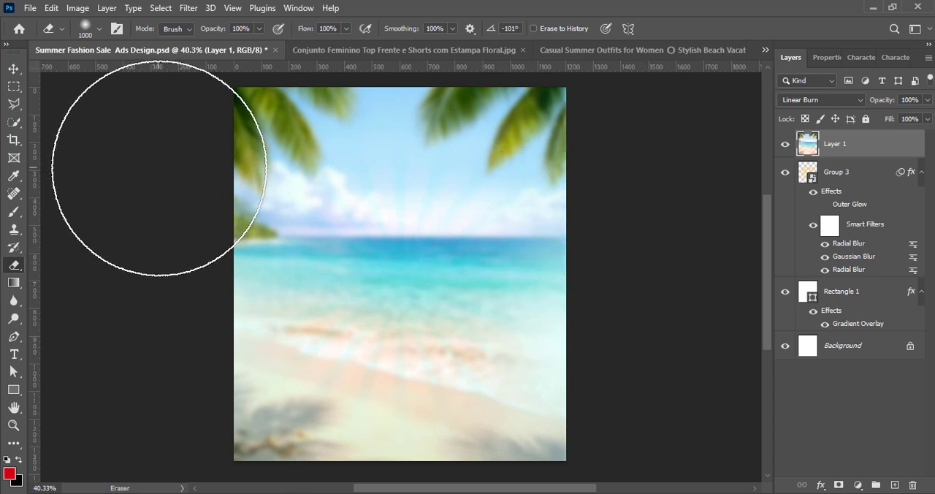
scroll(629, 439, "down", 2)
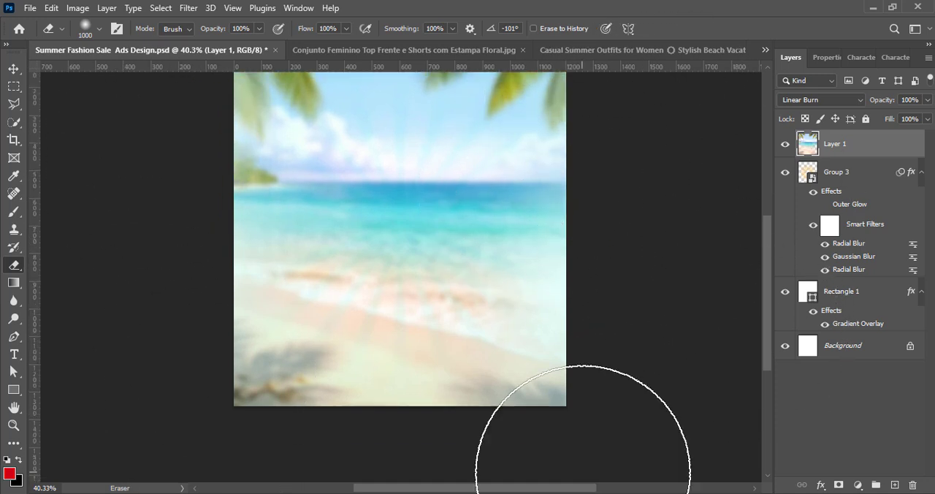
scroll(741, 397, "up", 2)
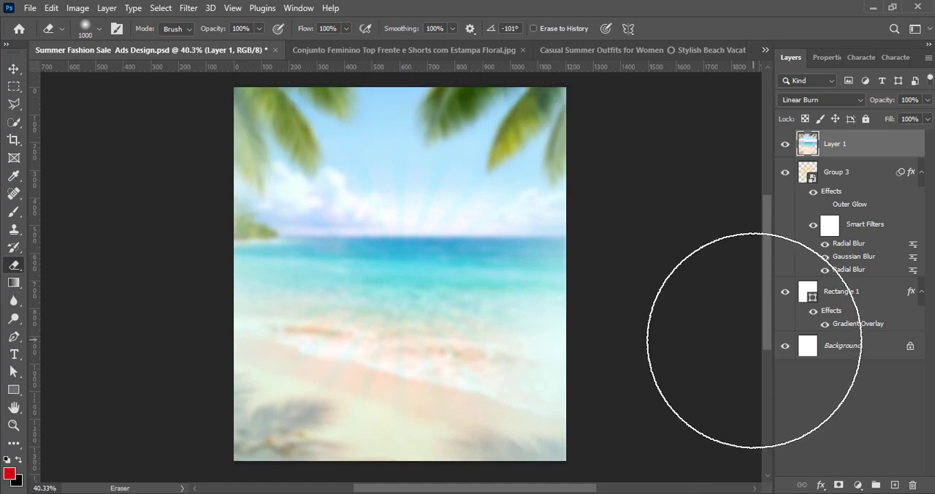
Scale the sunburst proportionally to about 1048 px and move it up on the canvas
key("v")
left_click(833, 172)
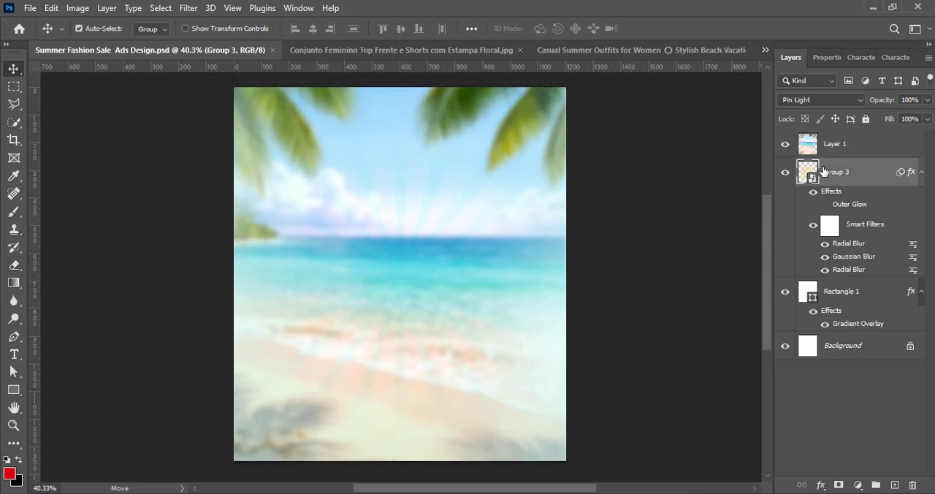
key("ctrl+t")
key("Return")
left_click_drag(400, 404, 416, 463)
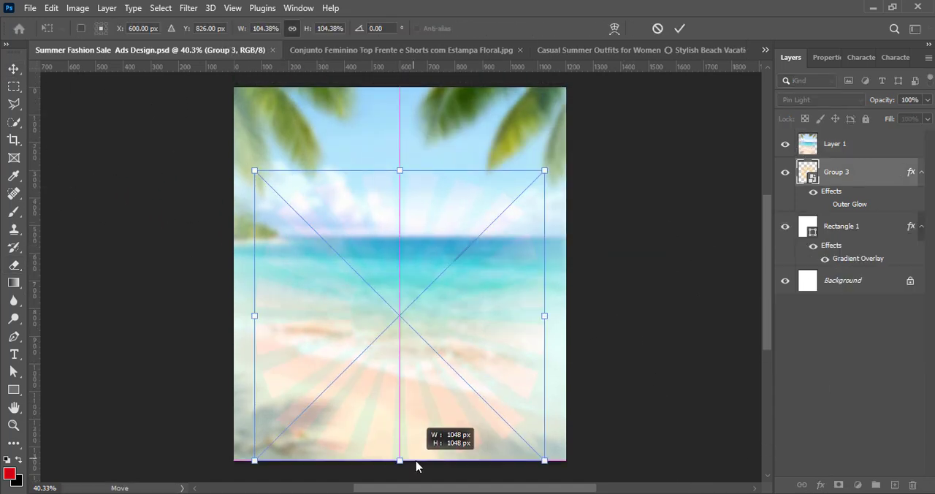
left_click_drag(417, 369, 417, 330)
left_click(679, 27)
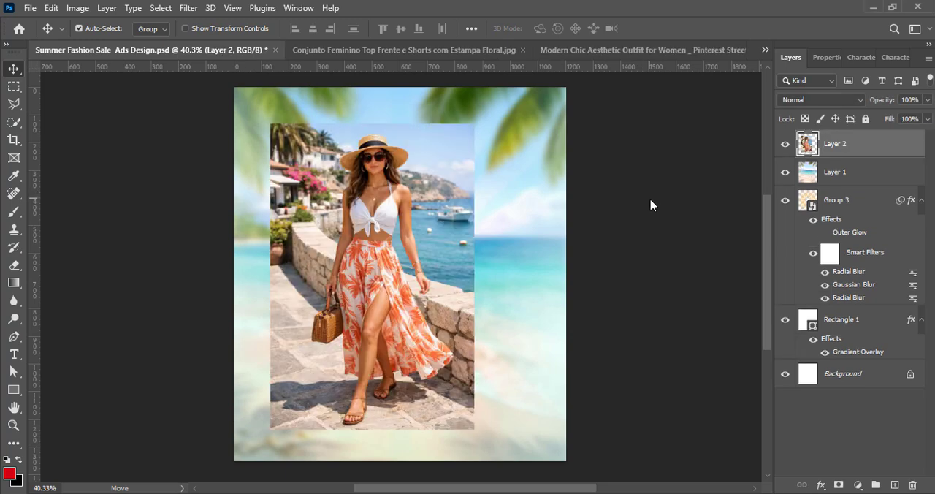
Convert the woman photo to a smart object and enlarge it to about 121%, filling the canvas height on the left side
right_click(853, 144)
left_click(741, 211)
key("ctrl+t")
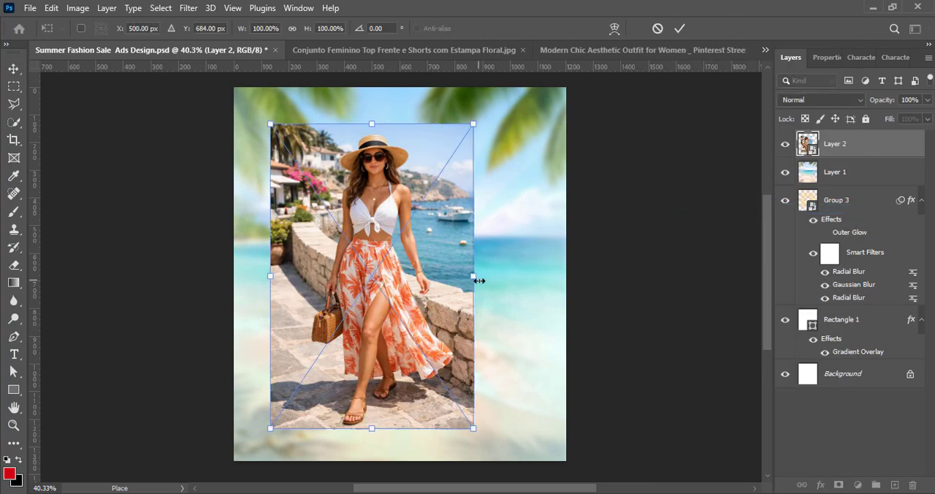
left_click_drag(479, 281, 482, 277)
key("ctrl+z")
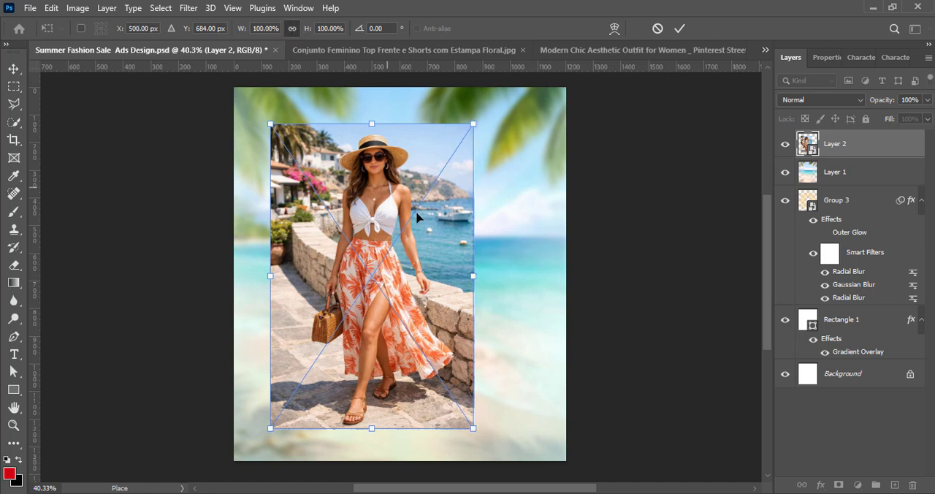
left_click_drag(474, 276, 512, 276)
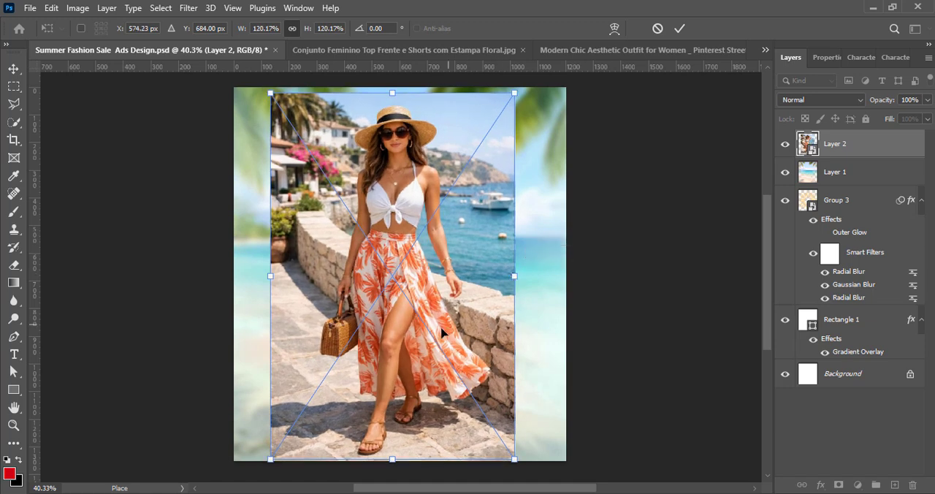
left_click_drag(444, 335, 411, 330)
left_click_drag(482, 271, 491, 269)
left_click_drag(409, 322, 388, 321)
left_click_drag(478, 76, 468, 90)
left_click_drag(323, 282, 320, 282)
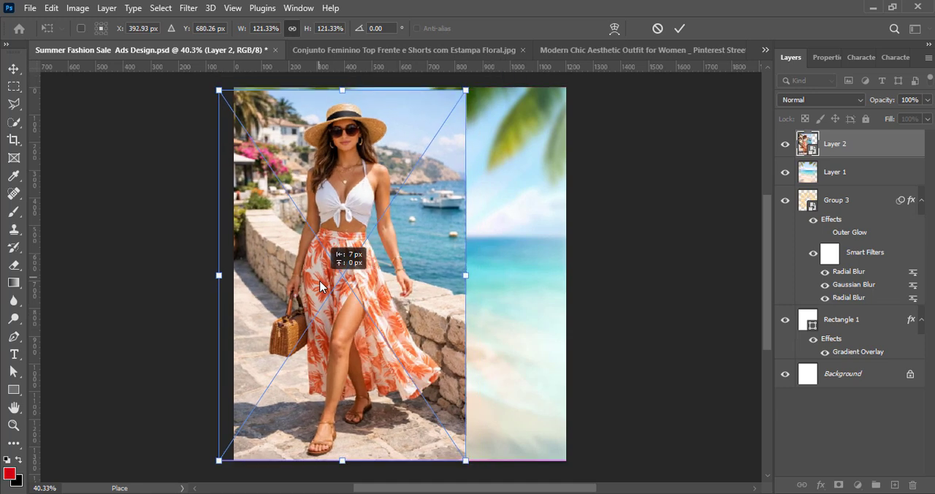
left_click_drag(348, 232, 350, 233)
key("Return")
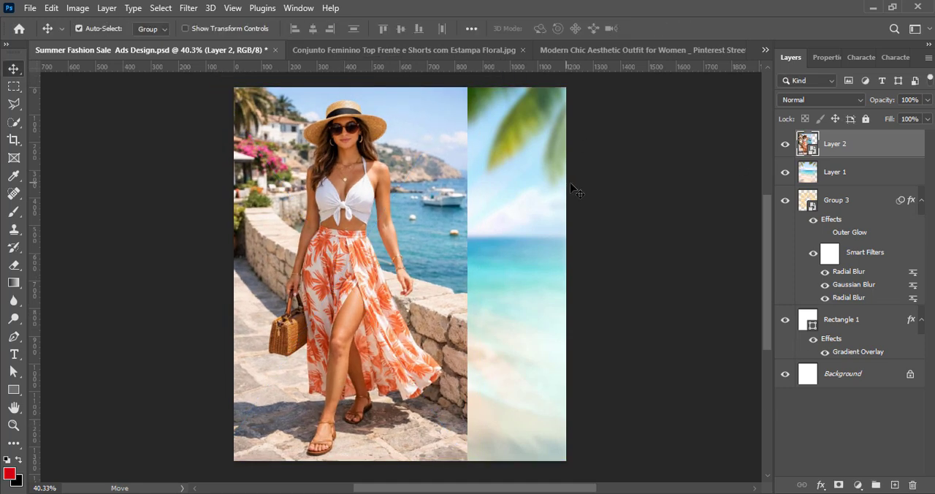
Compare Levels presets, including Increase Contrast 2, on the woman photo and apply the adjustment
left_click(80, 10)
mouse_move(99, 42)
left_click(241, 56)
left_click(646, 92)
left_click(654, 156)
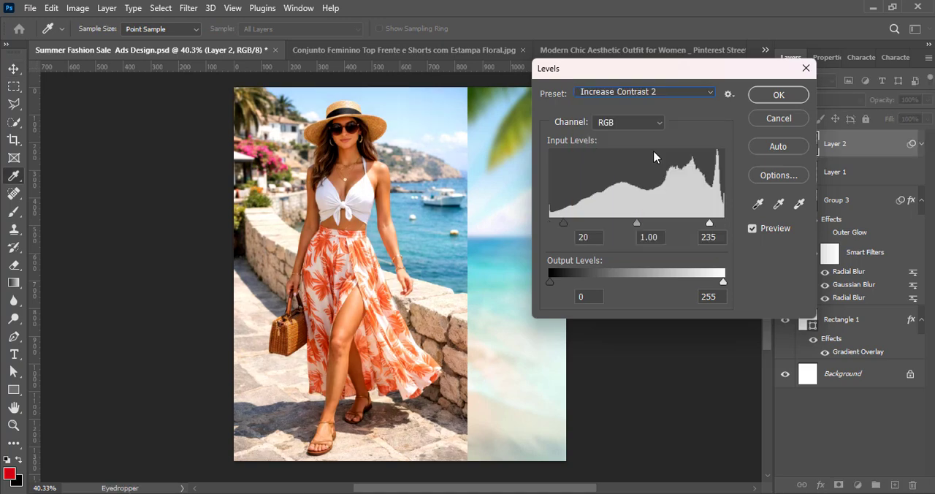
left_click(637, 93)
left_click(628, 143)
left_click(779, 95)
Brighten the woman photo with a Curves adjustment by raising the curve slightly
left_click(78, 8)
mouse_move(99, 41)
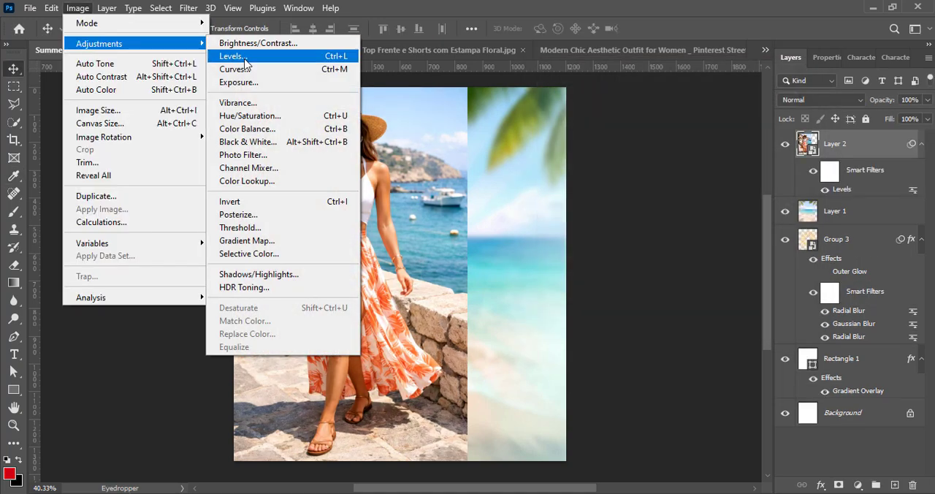
left_click(241, 71)
left_click_drag(420, 57, 656, 56)
left_click_drag(632, 205, 631, 177)
left_click(912, 88)
Flip the beach photo behind the woman horizontally
key("alt+bracketleft")
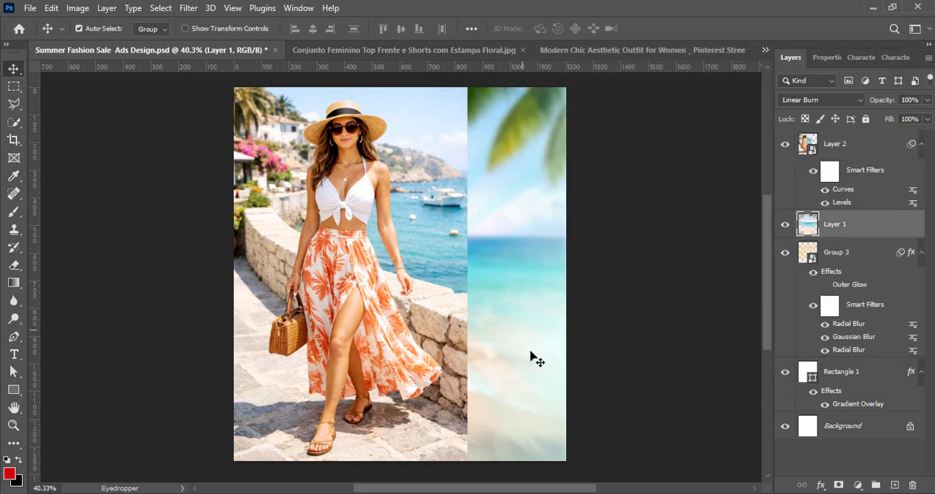
key("ctrl+t")
right_click(537, 369)
left_click(571, 353)
left_click(680, 29)
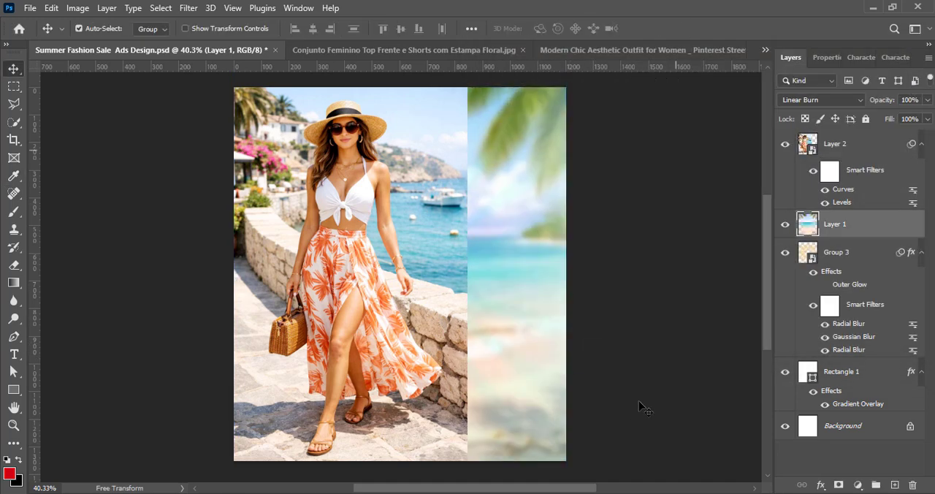
Rasterize the woman photo layer and fade its left and right edges with a soft 600 px Eraser
left_click(311, 350)
right_click(838, 145)
left_click(780, 290)
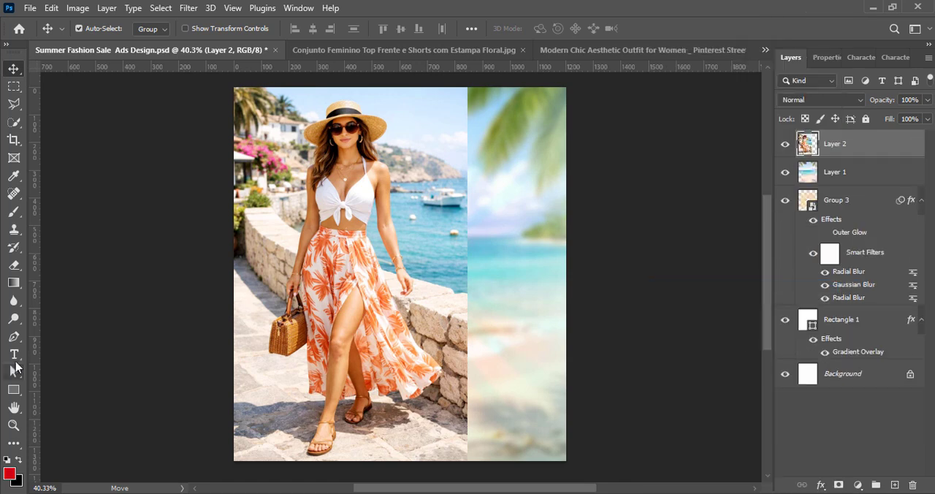
left_click(13, 265)
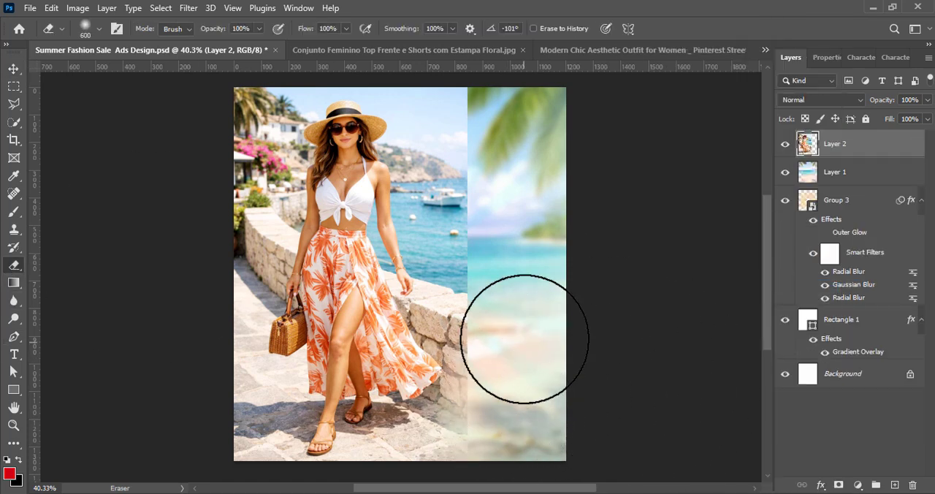
mouse_move(522, 206)
left_mouse_down()
mouse_move(516, 105)
mouse_move(503, 131)
mouse_move(502, 210)
mouse_move(526, 306)
mouse_move(531, 361)
mouse_move(521, 403)
mouse_move(559, 426)
left_mouse_up()
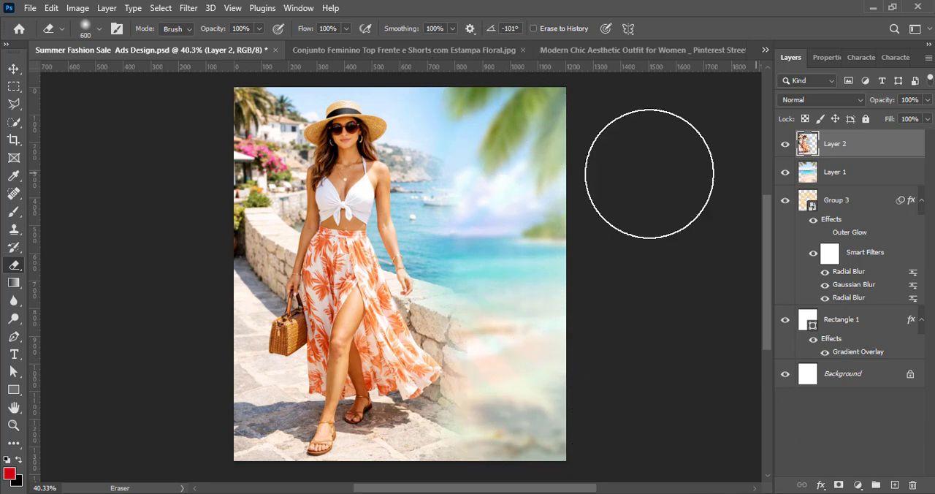
mouse_move(204, 105)
left_mouse_down()
mouse_move(195, 162)
mouse_move(187, 328)
mouse_move(200, 429)
left_mouse_up()
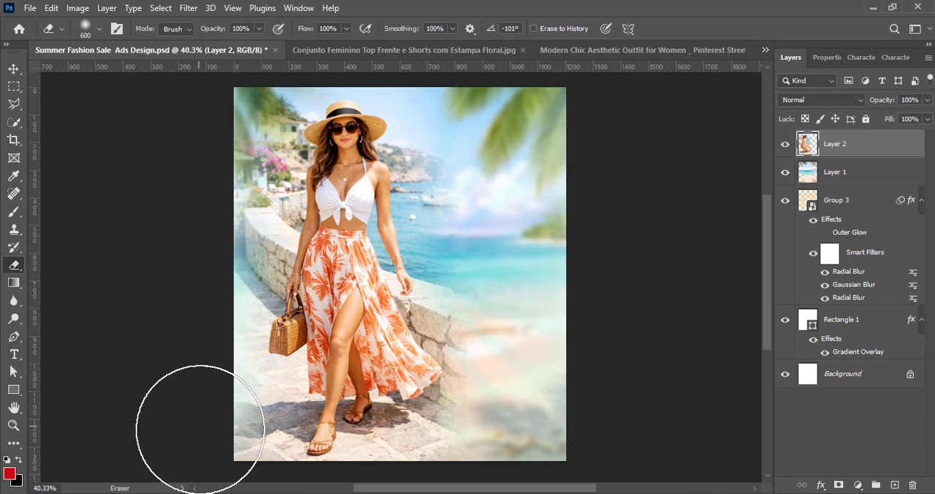
Shift the woman photo slightly left and erase the palm leaves in the beach photo's upper-left corner
left_click(14, 68)
left_click_drag(345, 376, 340, 379)
left_click(841, 172)
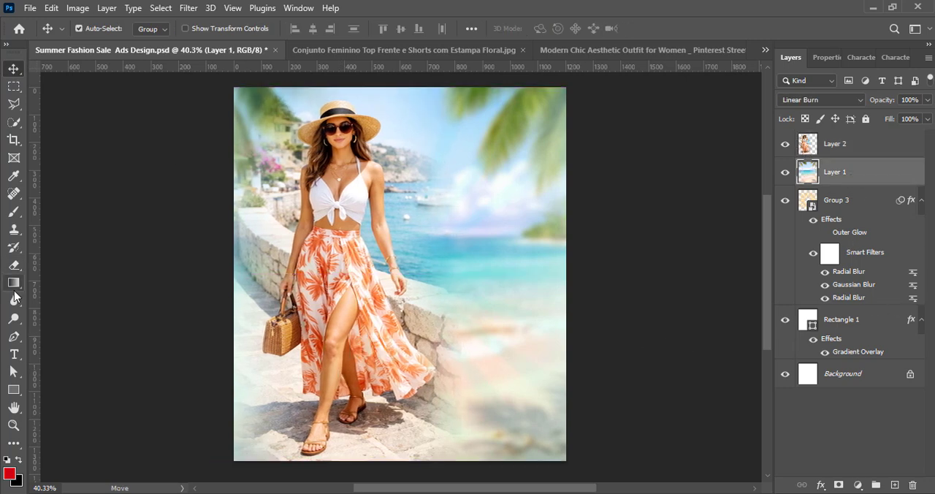
key("e")
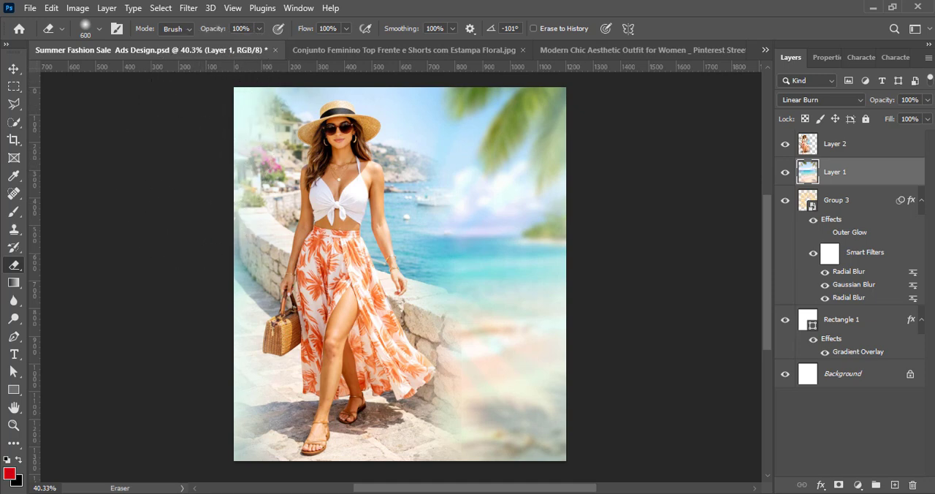
scroll(261, 92, "up", 2)
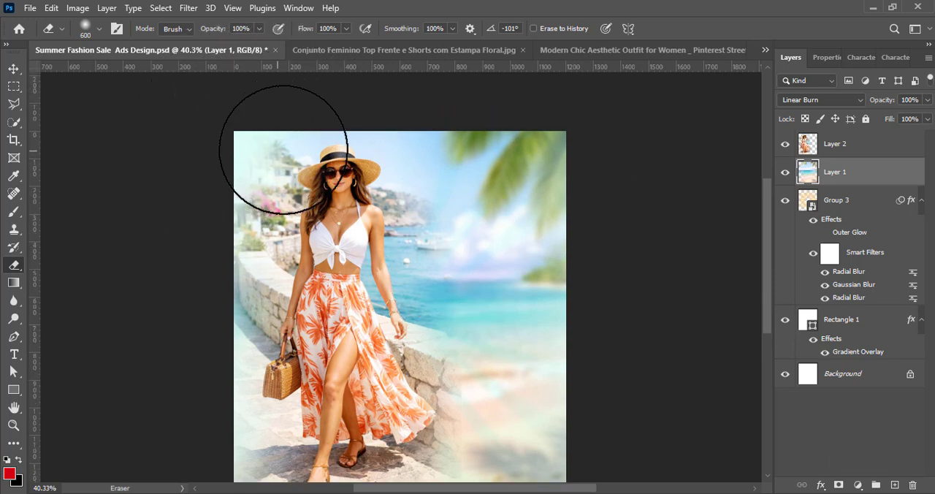
left_click(12, 71)
scroll(489, 376, "down", 2)
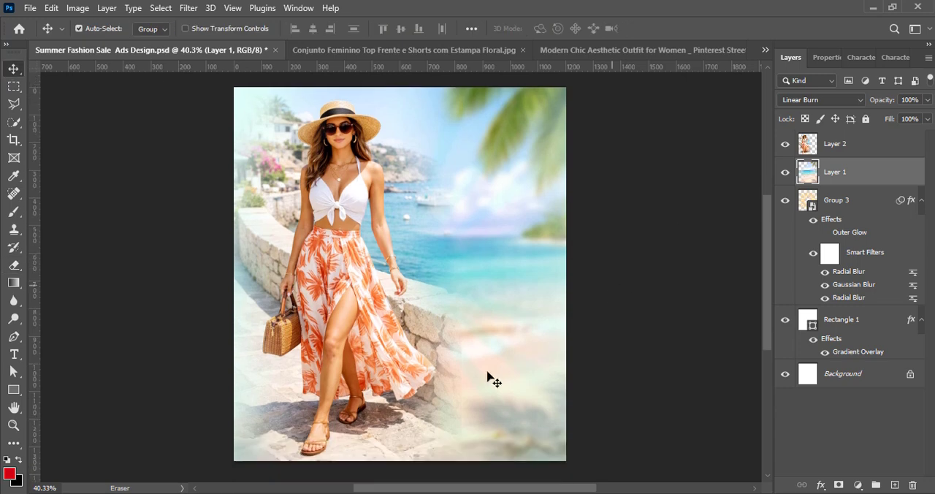
left_click_drag(346, 345, 335, 344)
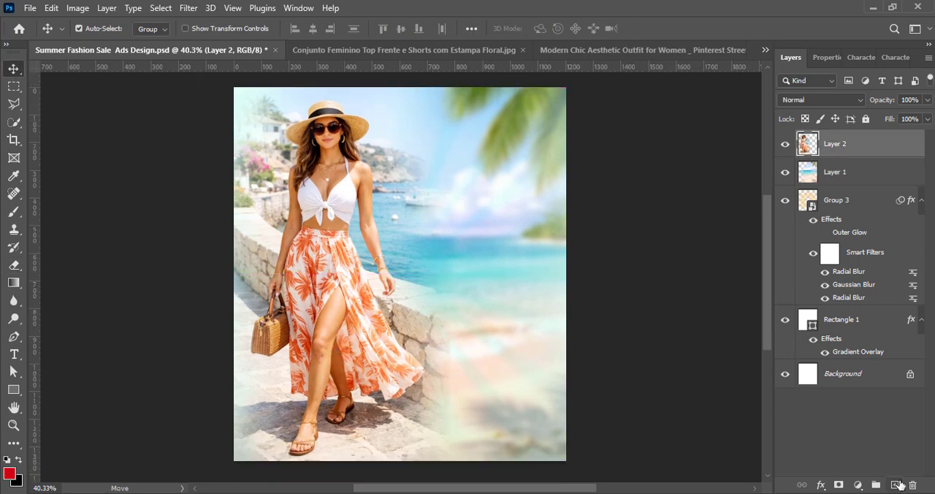
Draw a red rectangle about 243 × 333 px beside the woman's hand on a new layer
left_click(899, 484)
key("u")
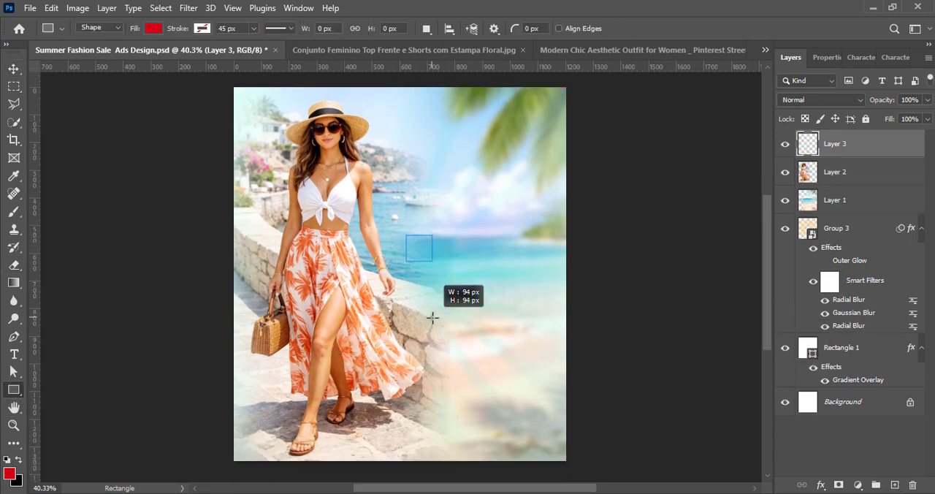
left_click_drag(433, 318, 433, 318)
key("ctrl+z")
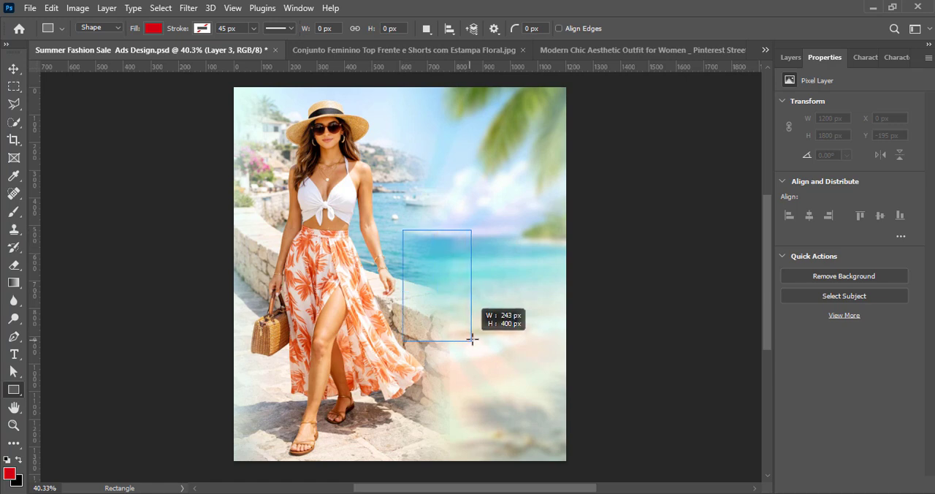
left_click_drag(471, 323, 471, 322)
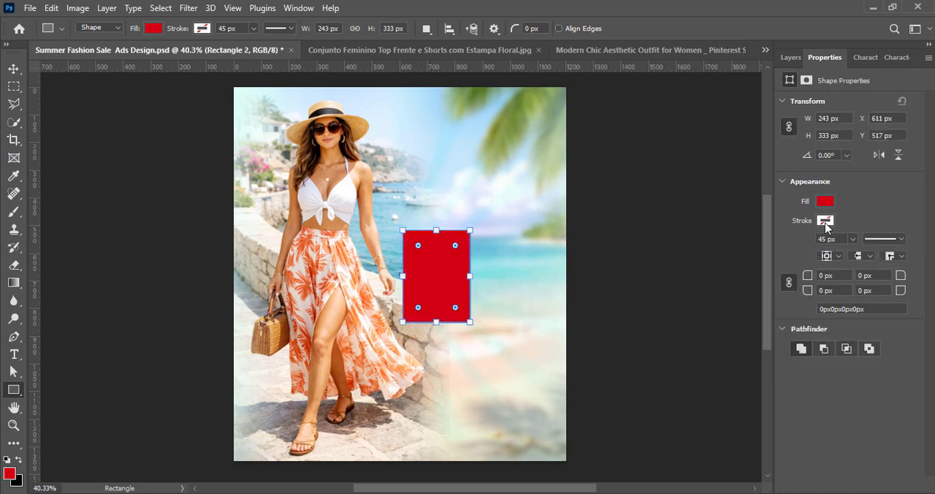
Give the red rectangle a cream stroke 7.41 px wide
left_click(826, 223)
left_click(748, 293)
left_click(828, 221)
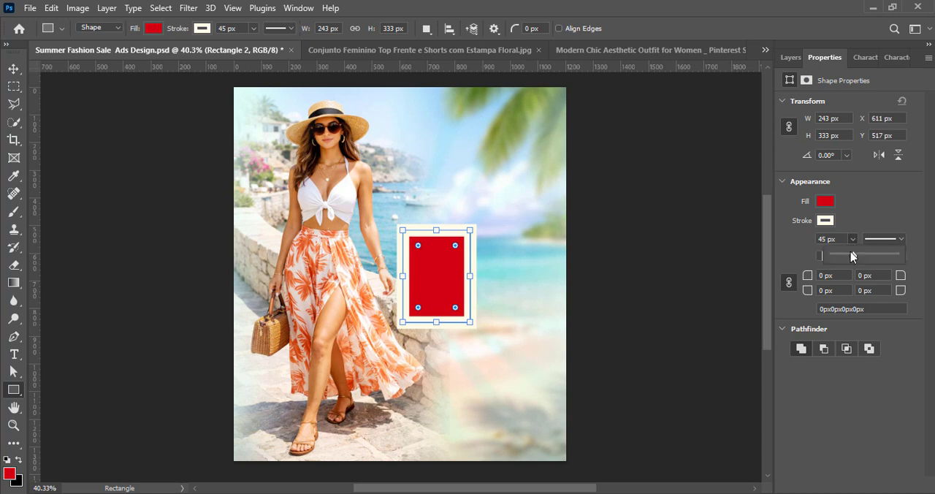
left_click_drag(844, 259, 843, 259)
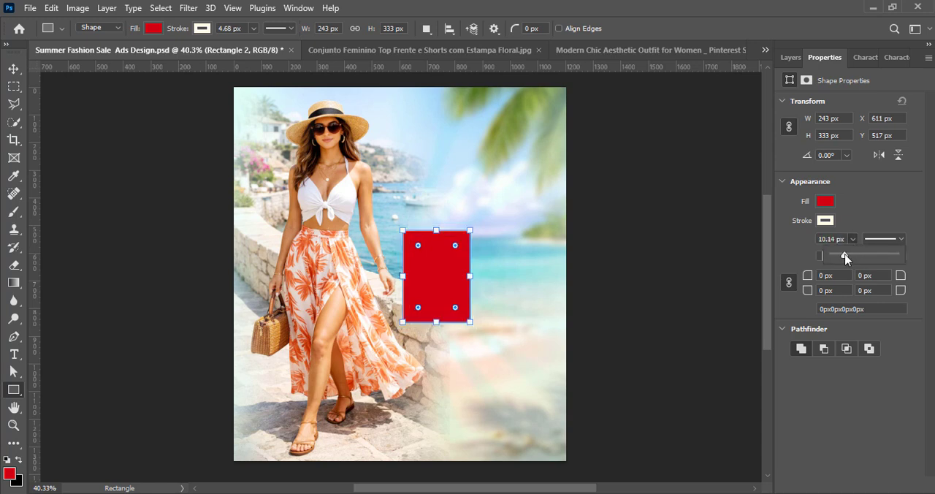
left_click(14, 69)
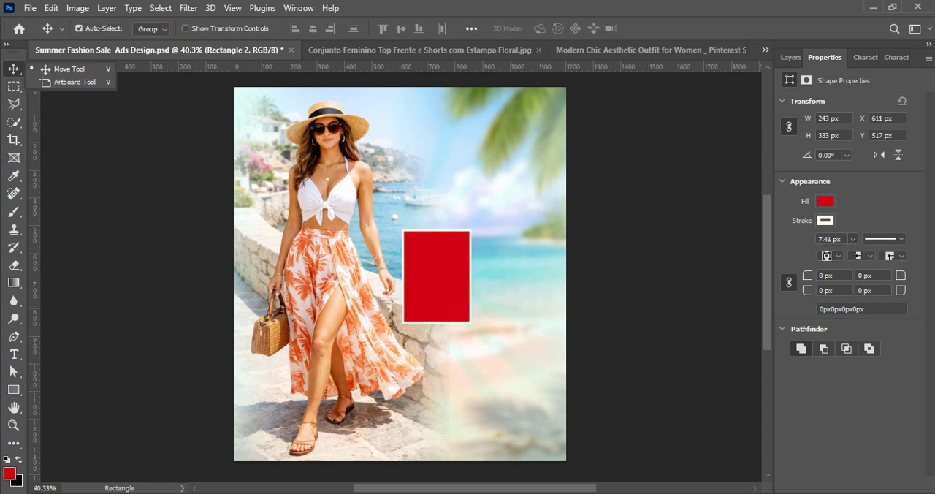
Nudge the woman photo left, then shrink the red card slightly and tilt it counterclockwise beside her hand
left_click(791, 57)
left_click_drag(329, 338, 322, 338)
left_click_drag(428, 295, 420, 310)
key("ctrl+t")
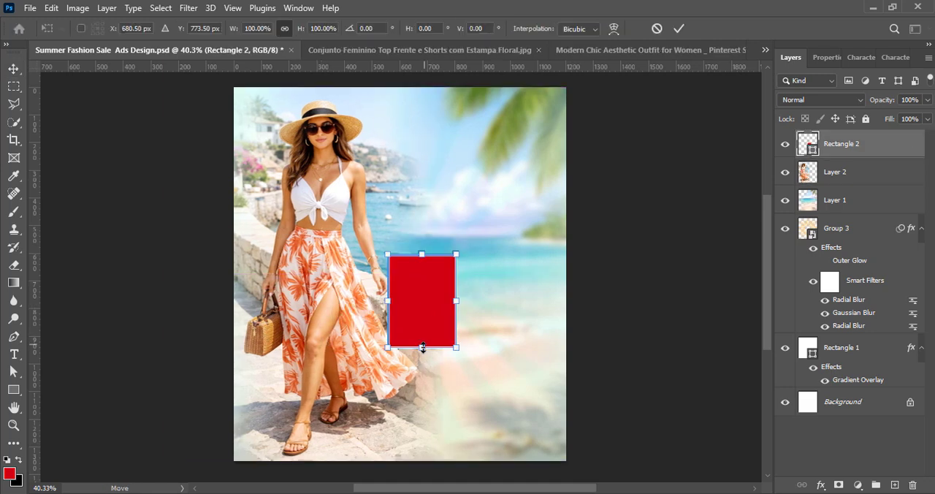
left_click_drag(422, 347, 423, 339)
left_click_drag(424, 285, 406, 271)
left_click_drag(387, 215, 379, 217)
Duplicate the red card below the first one and tilt the copy clockwise so it overlaps the original
left_click_drag(422, 280, 413, 337)
left_click(680, 29)
key("ctrl+t")
left_click_drag(463, 265, 484, 299)
left_click_drag(421, 331, 424, 345)
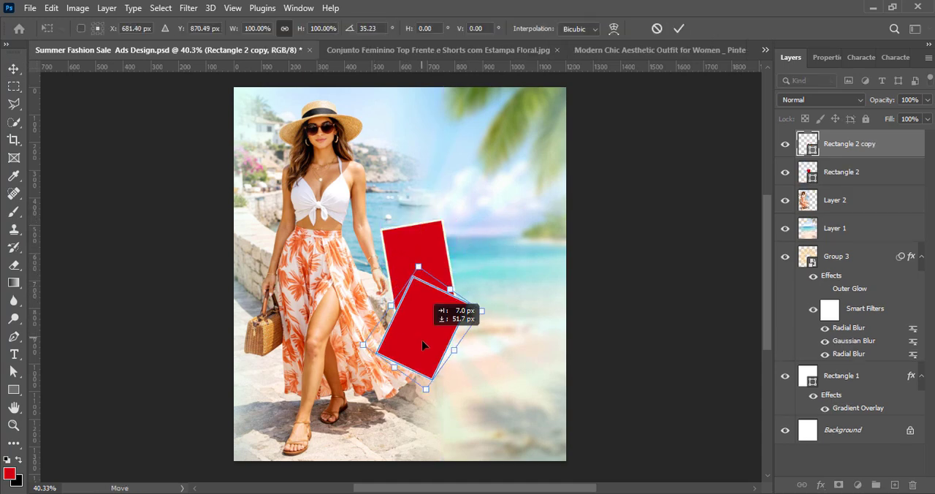
left_click_drag(486, 324, 464, 312)
left_click(681, 30)
Duplicate the second red card below it and tilt the new copy counterclockwise beside the skirt's hem
left_click_drag(410, 342, 409, 400)
key("ctrl+t")
left_click_drag(448, 442, 469, 397)
left_click_drag(404, 388, 397, 393)
key("Return")
Shrink the uppermost red card slightly, adjust its position above the second card and save the document
left_click(421, 282)
key("ctrl+t")
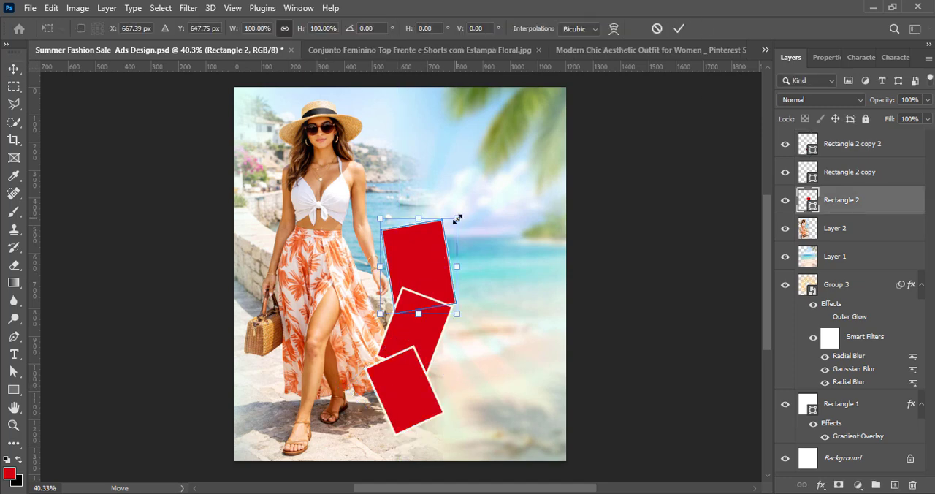
left_click_drag(458, 219, 450, 226)
left_click_drag(411, 271, 409, 261)
key("Return")
key("ctrl+s")
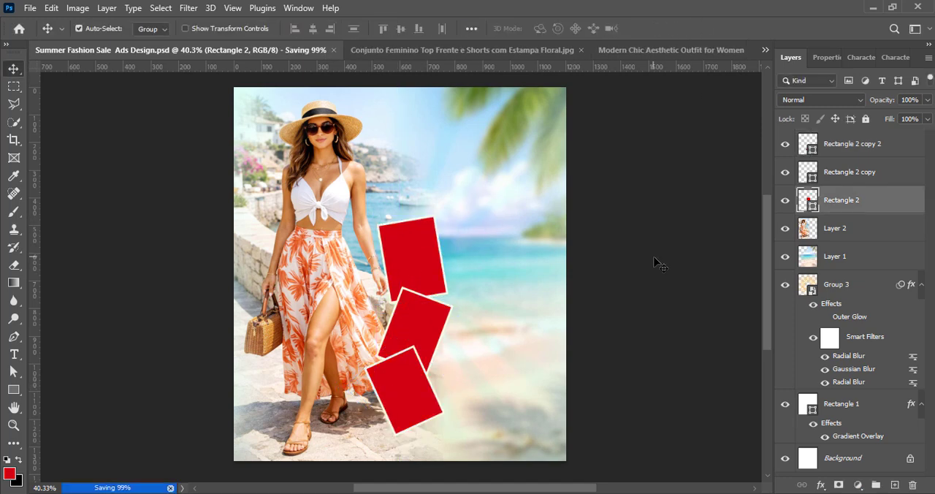
Rotate the lowest red card slightly clockwise to reduce its tilt
left_click(412, 378)
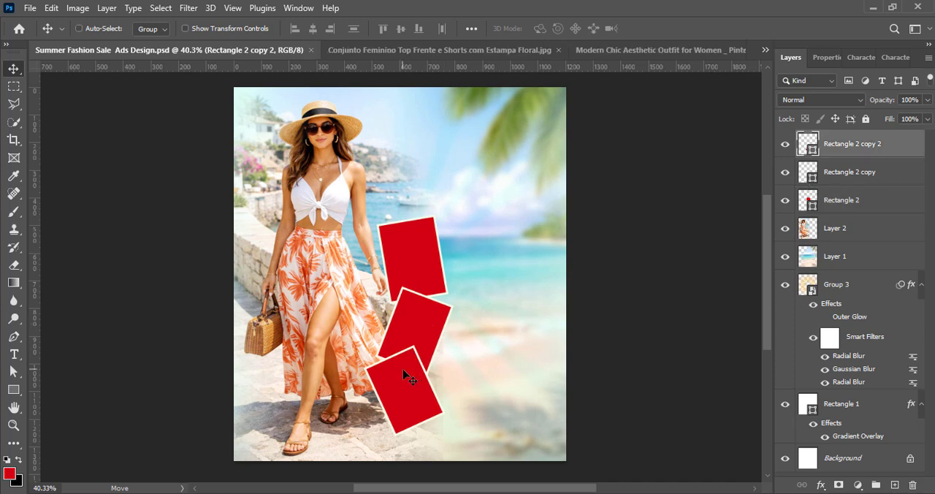
key("ctrl+t")
left_click_drag(444, 330, 447, 335)
key("Return")
Rotate the middle red card slightly counterclockwise and shift it a little to the left
left_click(425, 327)
key("ctrl+t")
left_click_drag(464, 299, 461, 294)
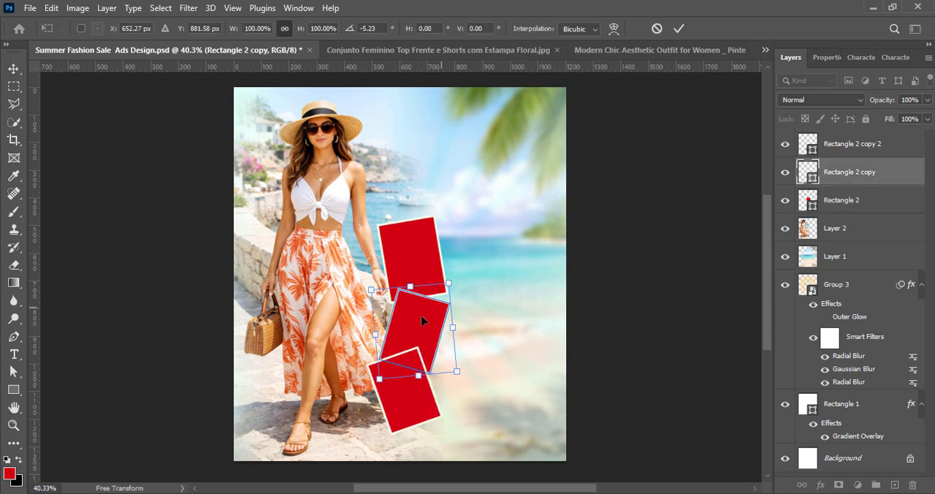
mouse_move(397, 319)
left_mouse_down()
mouse_move(403, 312)
mouse_move(395, 318)
left_mouse_up()
left_click(681, 29)
Fine-tune the positions of the uppermost and lowest red cards around the middle one
left_click_drag(420, 257, 428, 261)
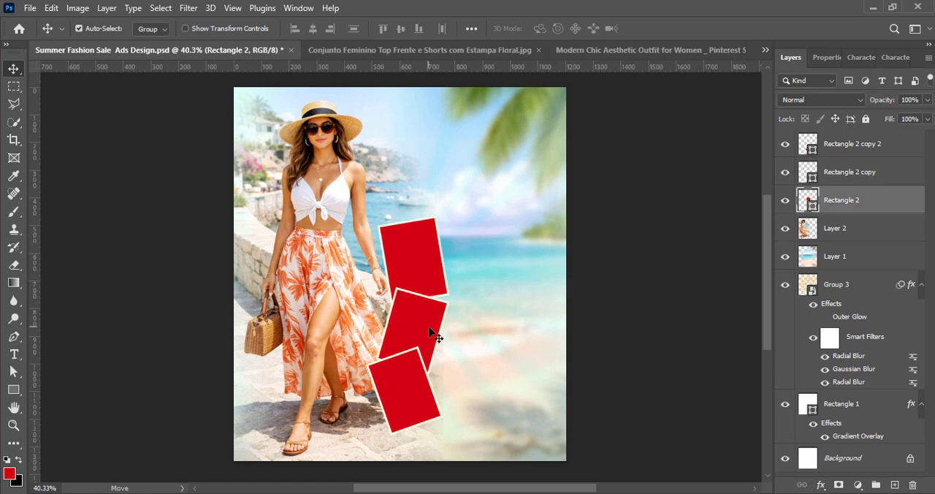
mouse_move(401, 381)
left_mouse_down()
mouse_move(391, 382)
mouse_move(407, 386)
mouse_move(390, 380)
left_mouse_up()
left_click(721, 237)
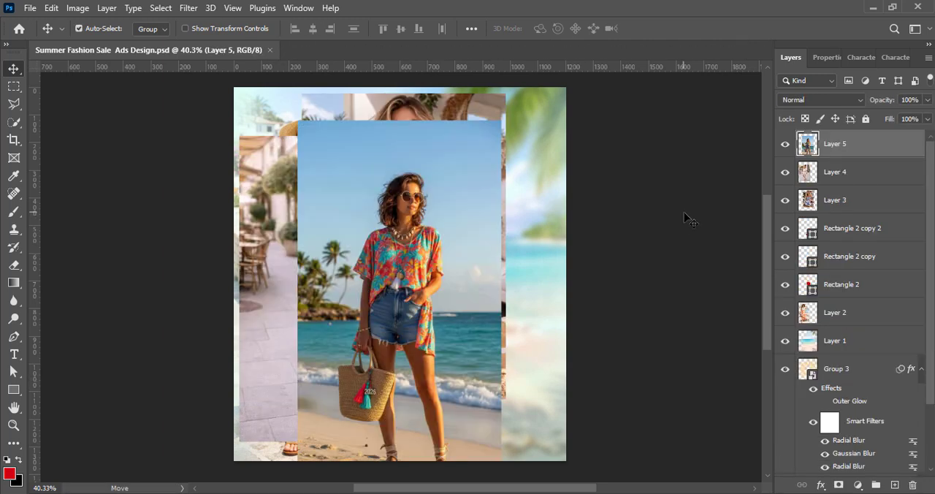
Convert the three pasted outfit photo layers, Layer 3, Layer 4 and Layer 5, to smart objects
right_click(858, 172)
left_click(718, 208)
right_click(850, 199)
left_click(718, 208)
right_click(852, 201)
left_click(723, 209)
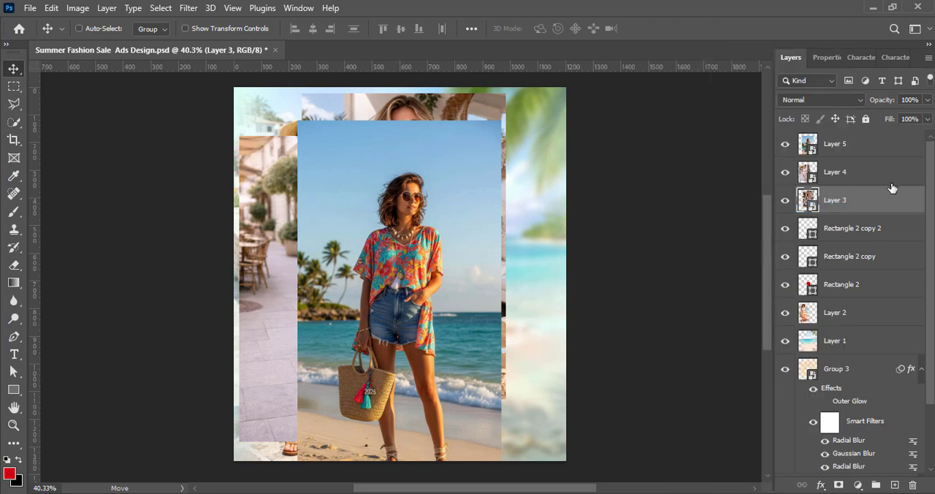
Scale the three outfit photos down together to about 40% and deselect them
left_click(870, 152, "shift")
key("ctrl+t")
left_click_drag(240, 293, 400, 293)
left_click(680, 29)
scroll(483, 329, "up", 5)
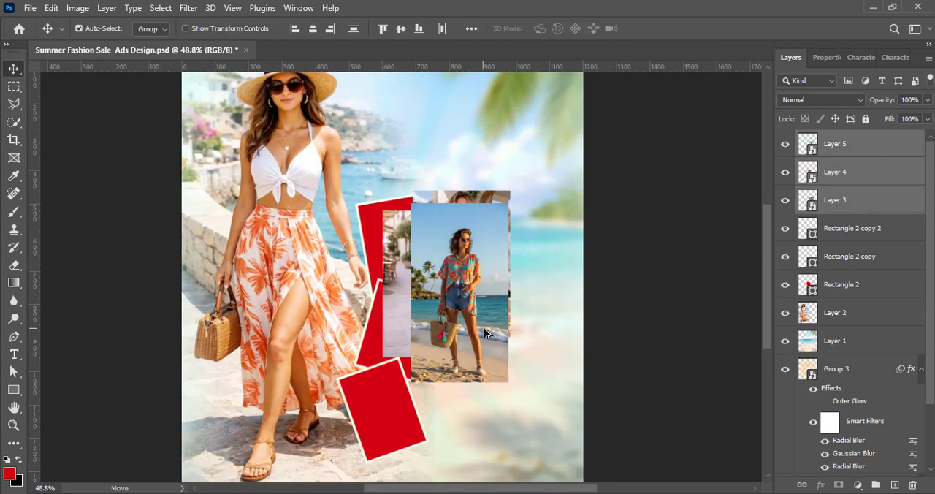
left_click(644, 329)
Place the beach outfit photo over the lowest red card and clip it to Rectangle 2 copy 2
left_click_drag(478, 346, 505, 414)
scroll(557, 289, "down", 3)
left_click_drag(526, 299, 401, 348)
left_click_drag(837, 144, 851, 212)
right_click(859, 208)
left_click(735, 341)
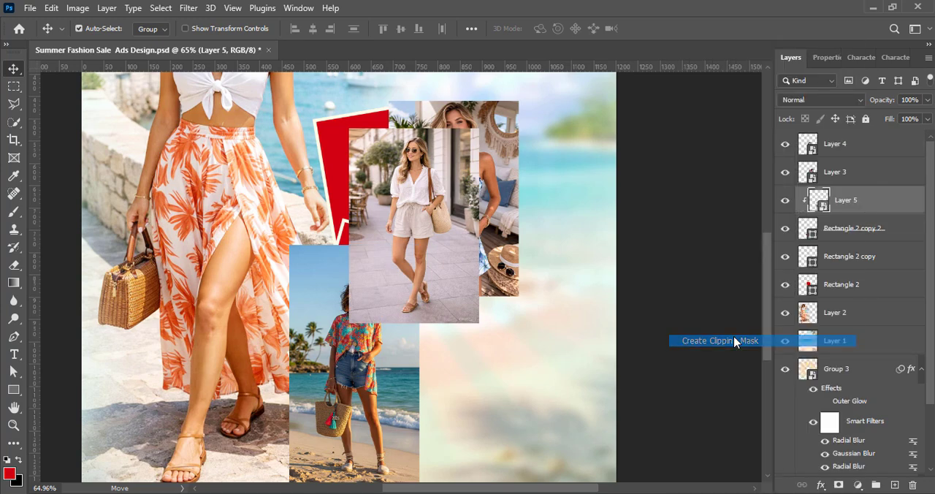
Place the white shirt and shorts photo over the middle card and clip it to Rectangle 2 copy
left_click_drag(417, 273, 373, 314)
left_click_drag(852, 153, 860, 238)
right_click(859, 240)
left_click(713, 341)
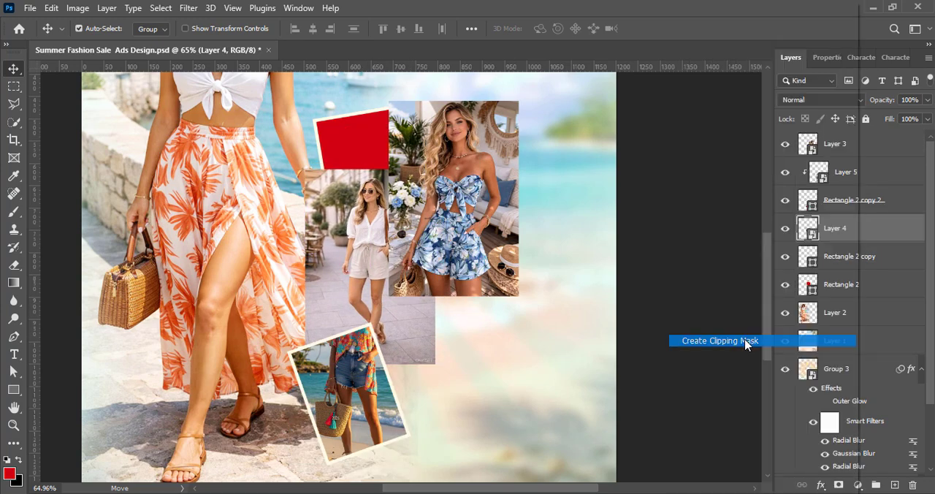
Place the blue floral outfit photo over the uppermost card and clip it to Rectangle 2
left_click_drag(446, 182, 384, 165)
left_click_drag(859, 152, 851, 262)
right_click(852, 262)
left_click(712, 341)
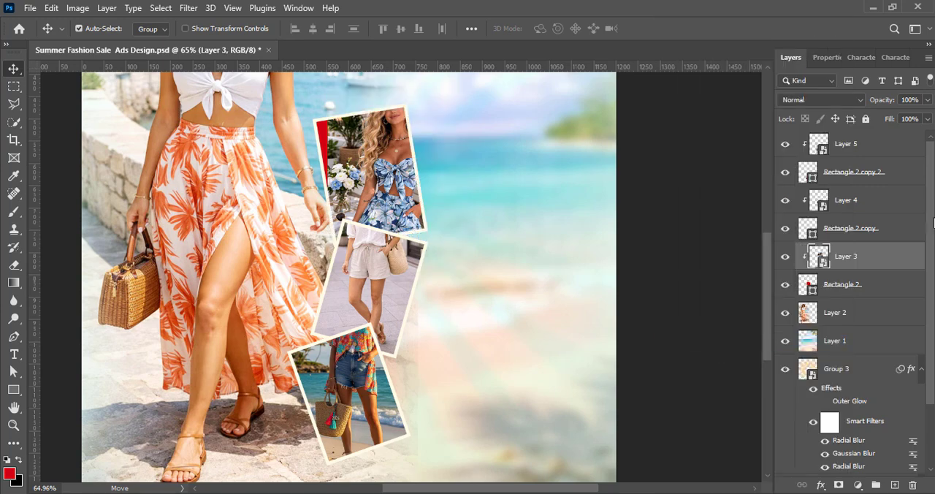
Apply a Levels adjustment with the Increase Contrast 2 preset to the blue floral outfit photo
left_click(77, 8)
left_click(241, 56)
left_click(628, 92)
left_click(616, 156)
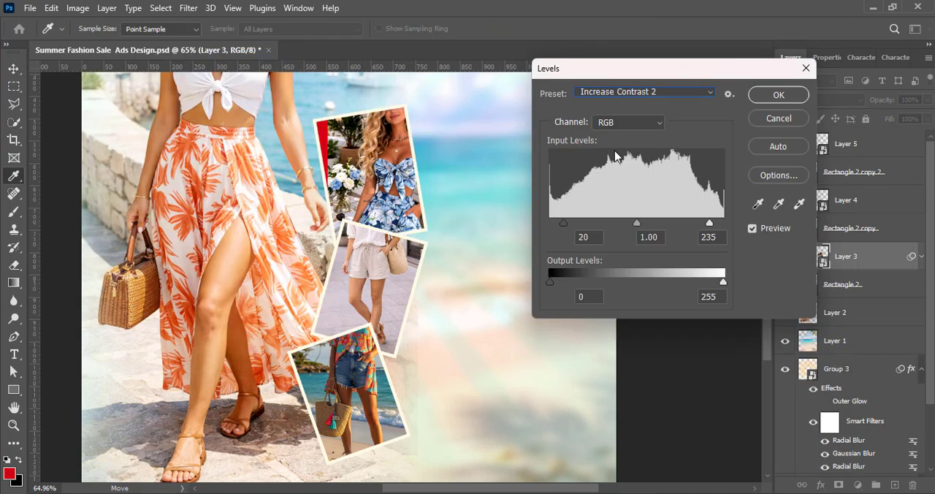
left_click(778, 94)
Scale the blue floral outfit photo to 33.98% and reposition it so the woman fills the uppermost card
key("ctrl+t")
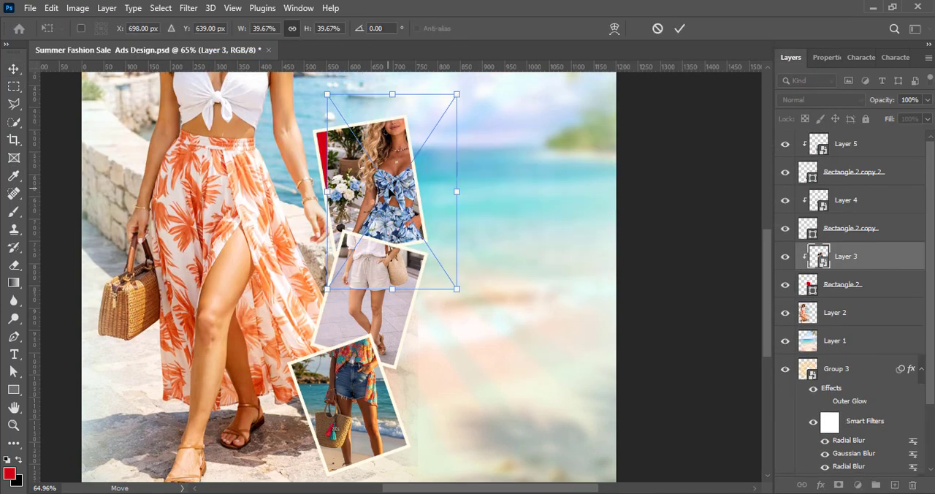
left_click_drag(435, 107, 421, 128)
left_click_drag(380, 188, 389, 174)
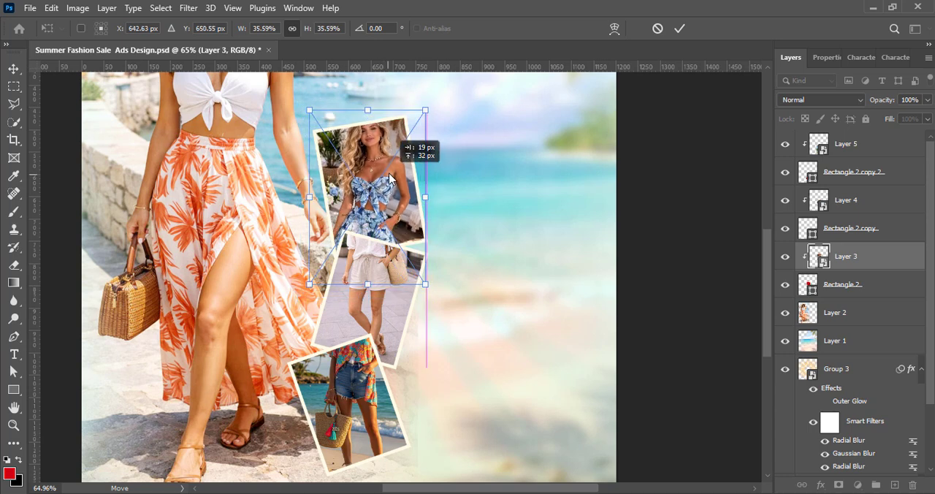
left_click_drag(309, 285, 315, 276)
left_click_drag(365, 253, 373, 229)
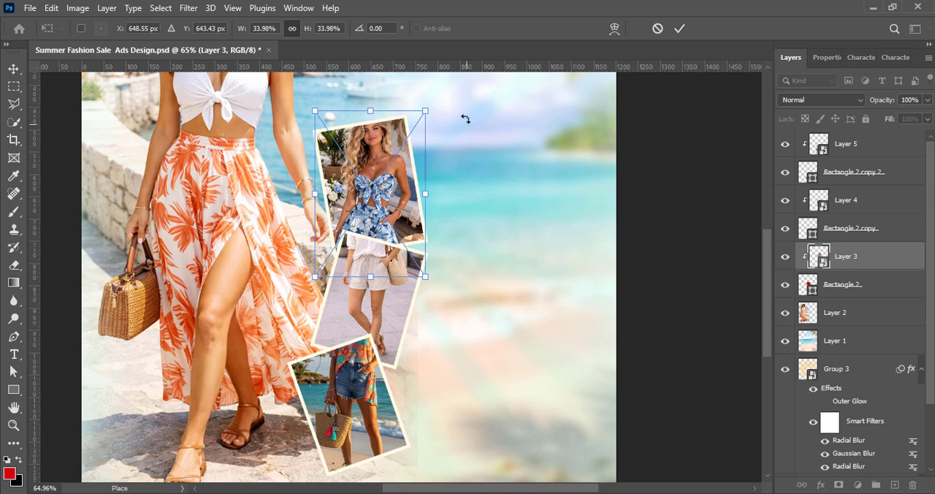
left_click(679, 28)
Shrink the white shirt photo and reposition it so the woman's head and outfit show inside the middle card
left_click(420, 331)
key("ctrl+t")
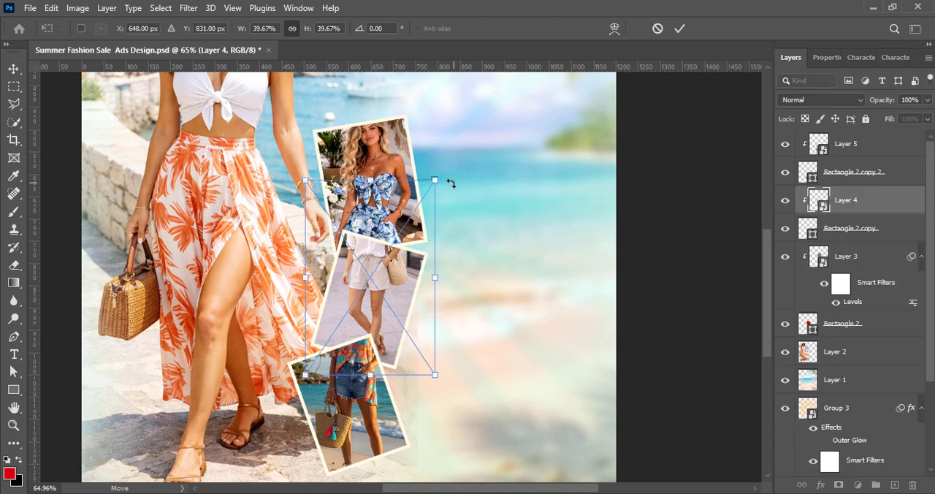
left_click_drag(435, 180, 410, 216)
left_click_drag(361, 293, 373, 298)
left_click_drag(455, 204, 460, 209)
mouse_move(377, 313)
left_mouse_down()
mouse_move(373, 326)
mouse_move(388, 327)
left_mouse_up()
left_click(680, 27)
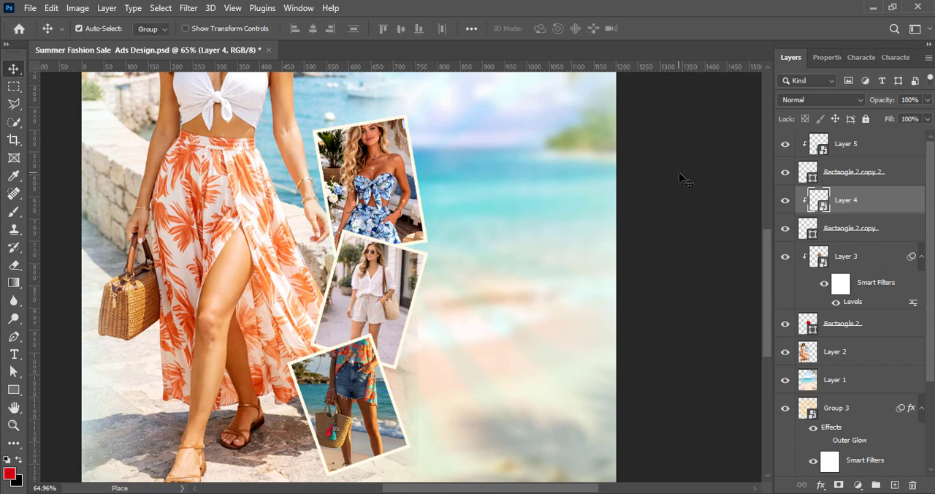
Apply a Levels adjustment with the Increase Contrast 2 preset to the white shirt photo
left_click(77, 7)
left_click(241, 56)
left_click(647, 91)
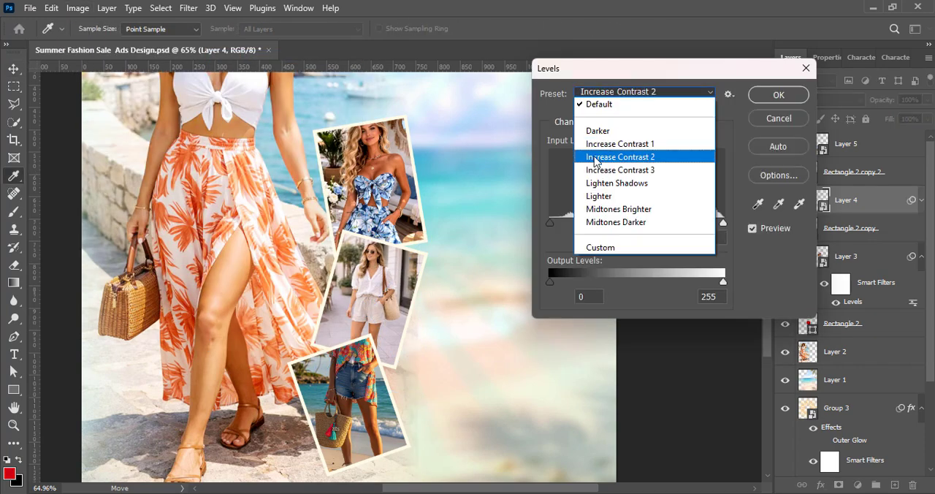
left_click(650, 154)
left_click(777, 93)
Apply a Levels adjustment with the Increase Contrast 2 preset to the beach outfit photo in the lowest card
key("alt+bracketright")
left_click(77, 8)
mouse_move(88, 41)
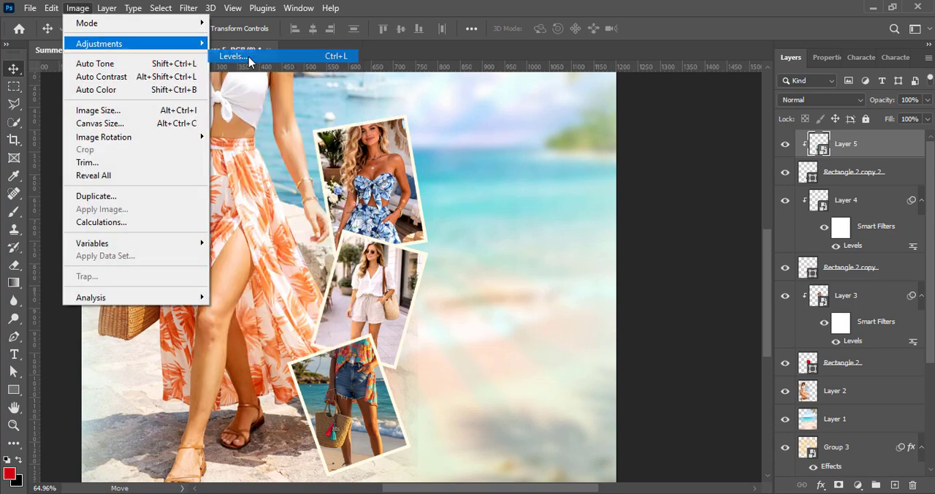
left_click(247, 56)
left_click(648, 95)
left_click(651, 155)
left_click(778, 95)
Add a second Levels adjustment with the Lighter preset to the beach outfit photo
left_click(78, 8)
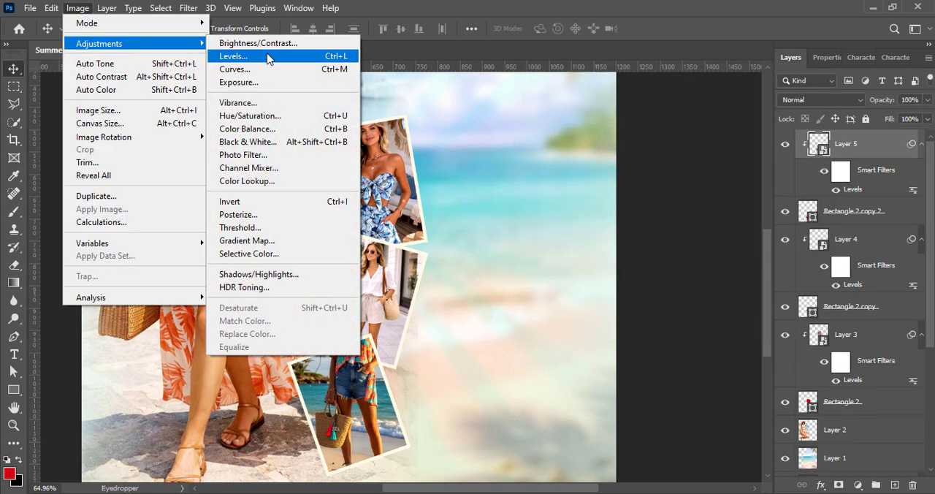
left_click(268, 57)
left_click(650, 93)
left_click(650, 194)
left_click(778, 95)
key("v")
Scale the beach outfit photo to 35.31% and reposition it so the woman's head shows inside the lowest card
key("ctrl+t")
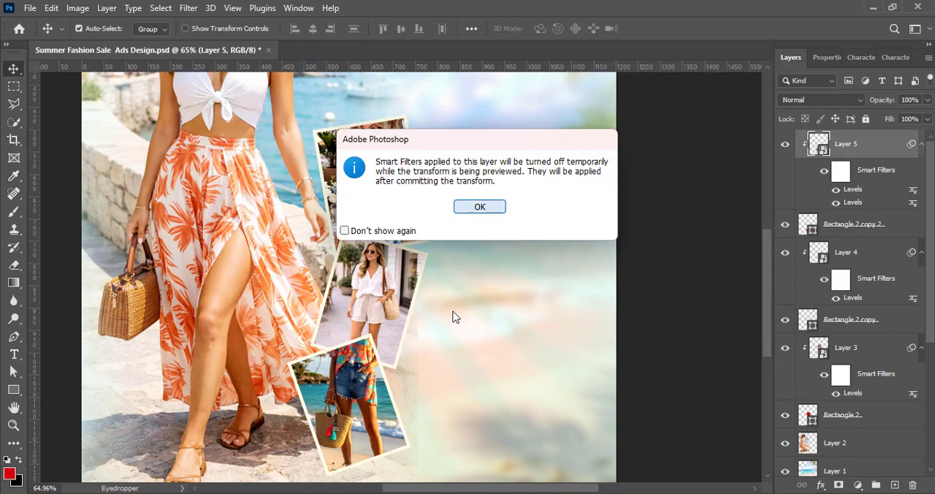
key("Return")
left_click_drag(419, 201, 401, 235)
left_click_drag(342, 368, 346, 393)
left_click_drag(405, 364, 409, 363)
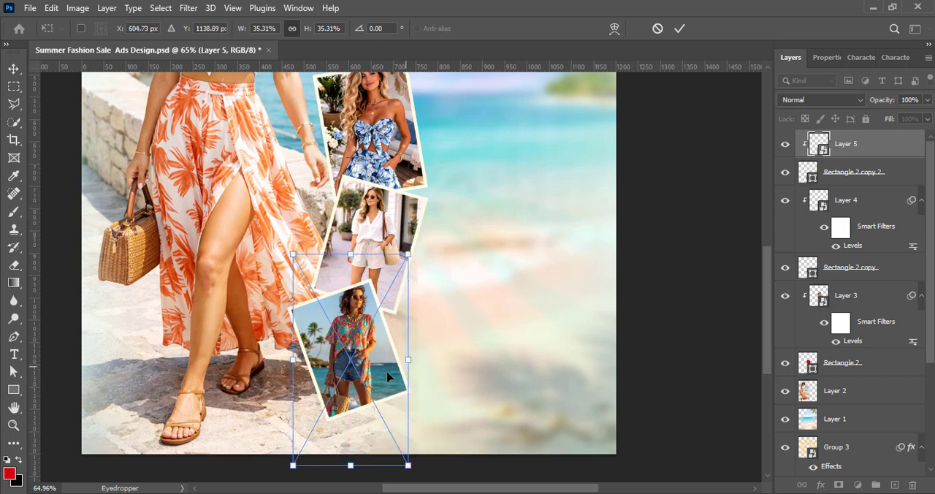
left_click_drag(342, 357, 341, 364)
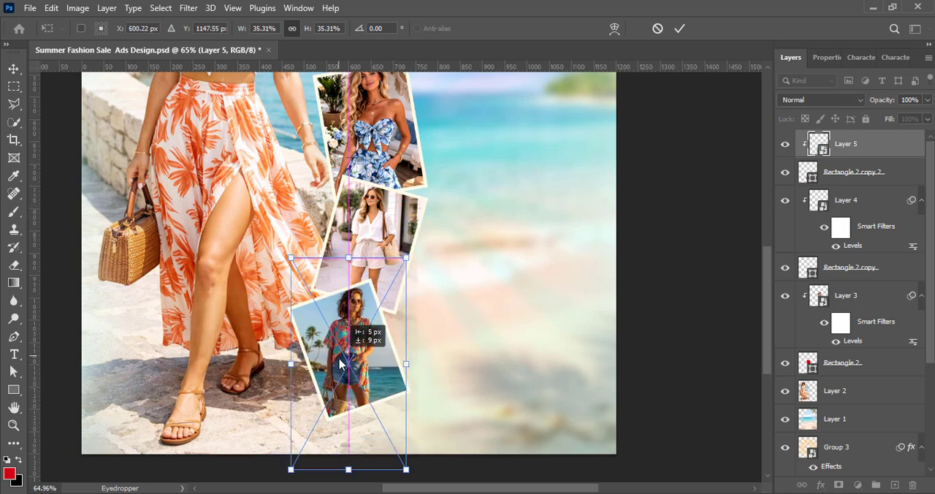
left_click(679, 28)
Nudge the large woman photo left and shrink the uppermost card slightly together with its photo
scroll(455, 223, "down", 3)
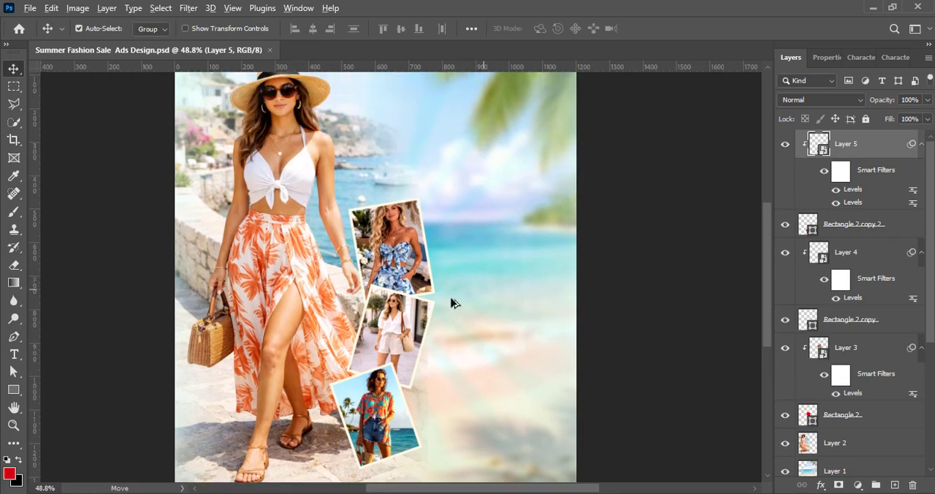
scroll(453, 296, "down", 2)
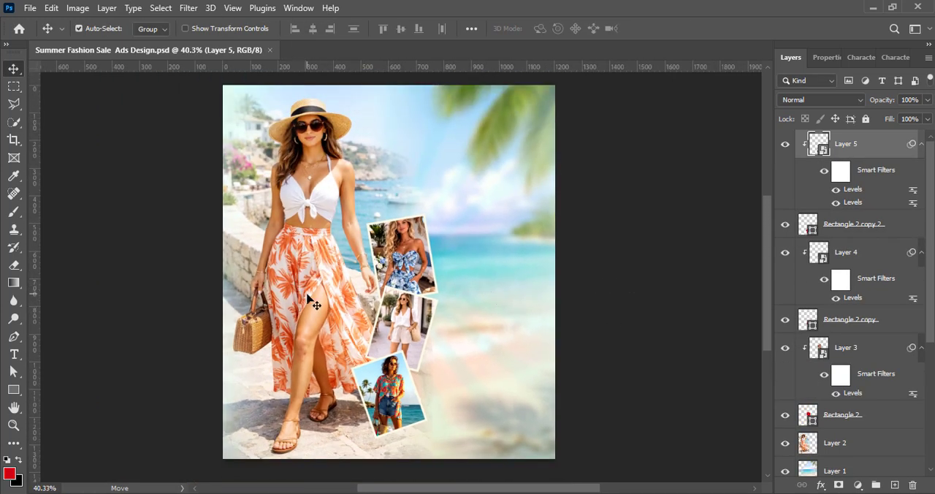
left_click(307, 295)
key("shift+Left")
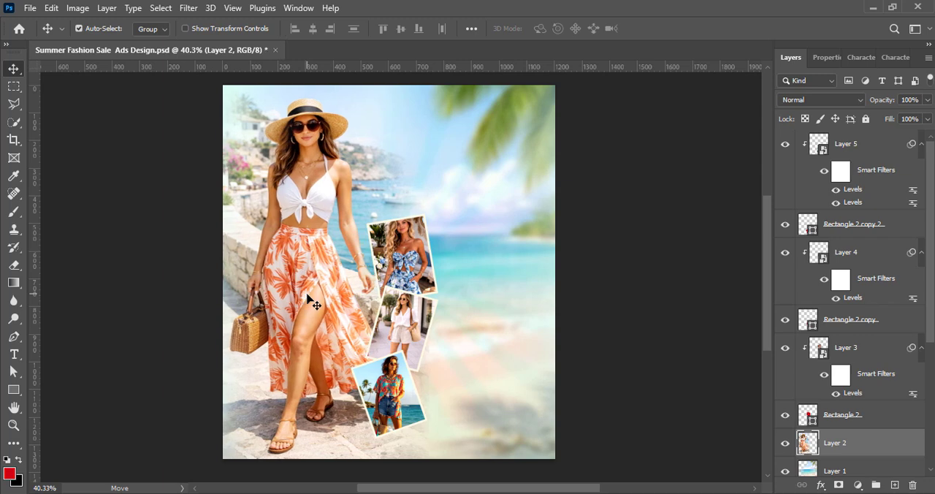
left_click(423, 276)
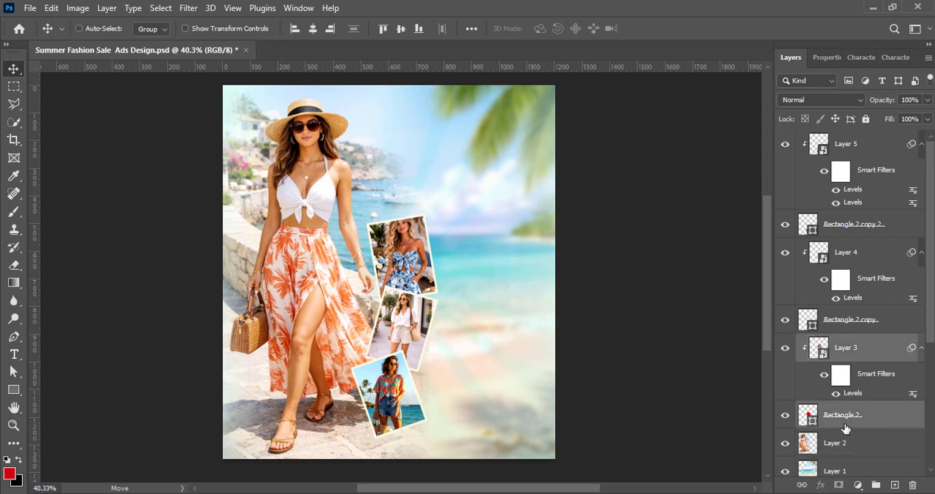
key("ctrl+t")
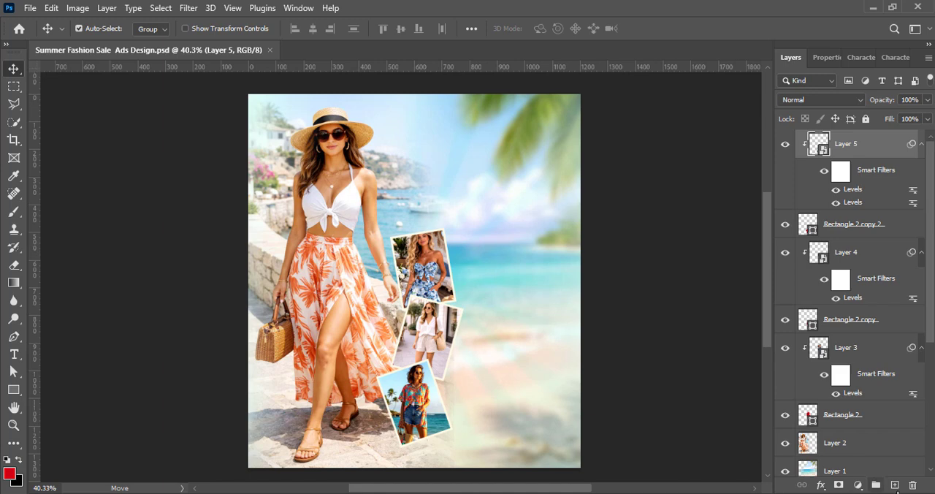
Add the text "Effortless Style for Endless Summers" above all layers and set its size to 10 pt
left_click(895, 486)
key("t")
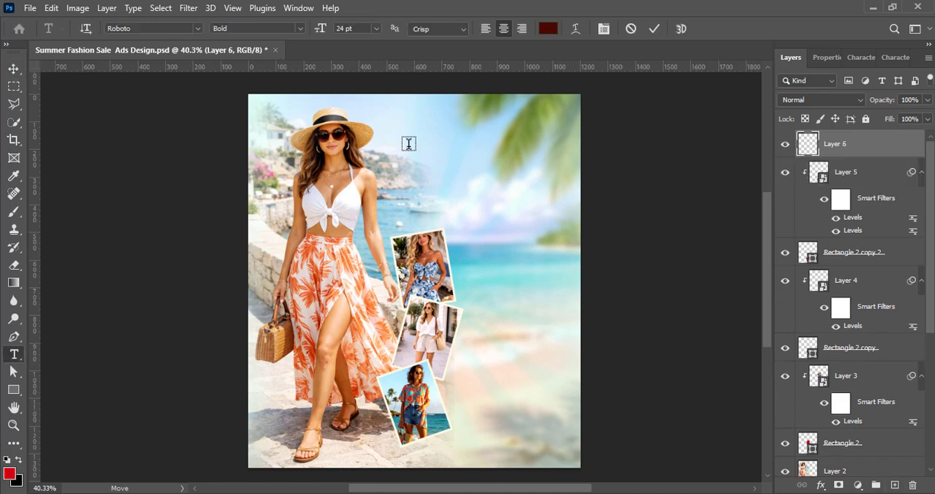
left_click(408, 143)
type("Effortless Style for Endless Summers")
key("ctrl+a")
left_click(861, 57)
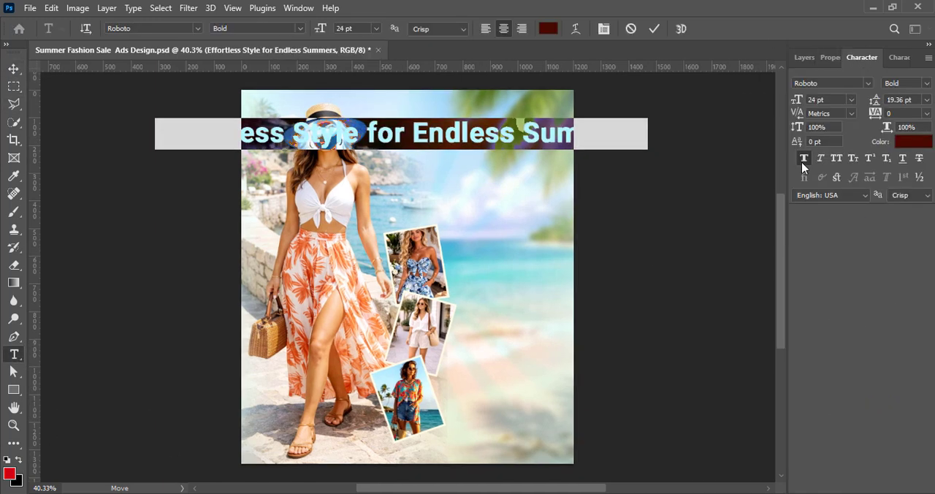
left_click(852, 100)
left_click(838, 169)
Set the text color to dark blue #002e40, starting from a color sampled in the lowest photo card
left_click(912, 142)
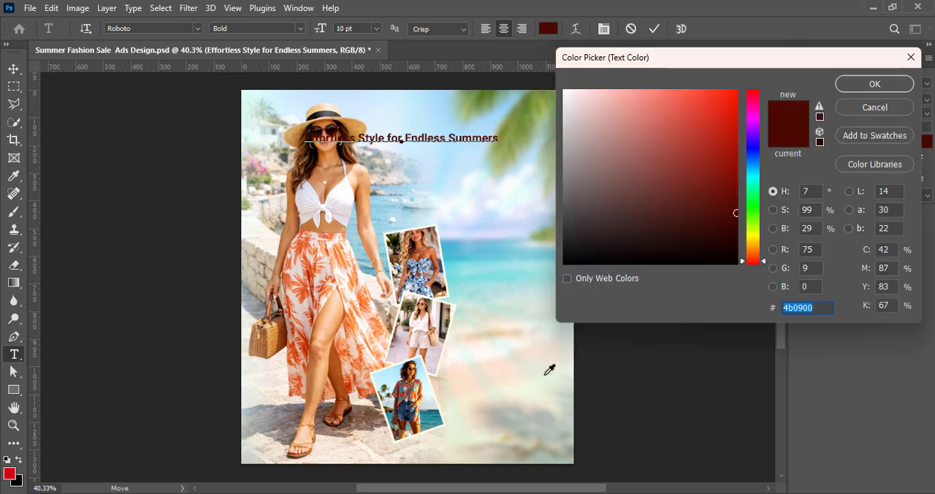
left_click(448, 406)
left_click(736, 199)
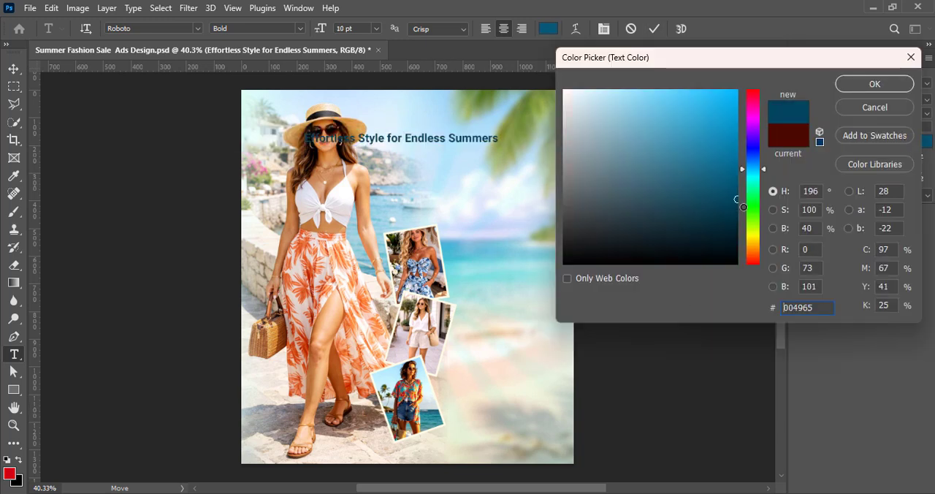
left_click(871, 85)
Commit the text and move it right of the woman's hat, near the canvas's upper edge
scroll(475, 208, "up", 5)
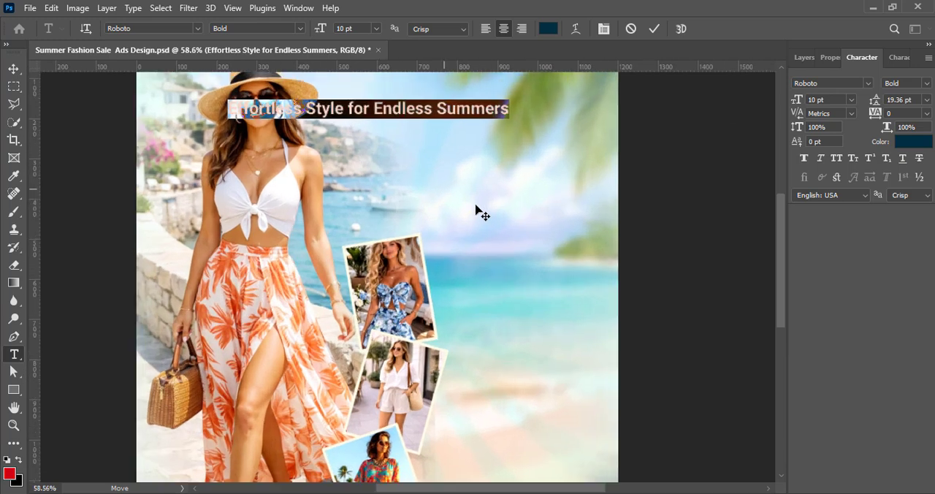
left_click_drag(780, 306, 780, 283)
left_click(654, 30)
left_click_drag(418, 168, 544, 141)
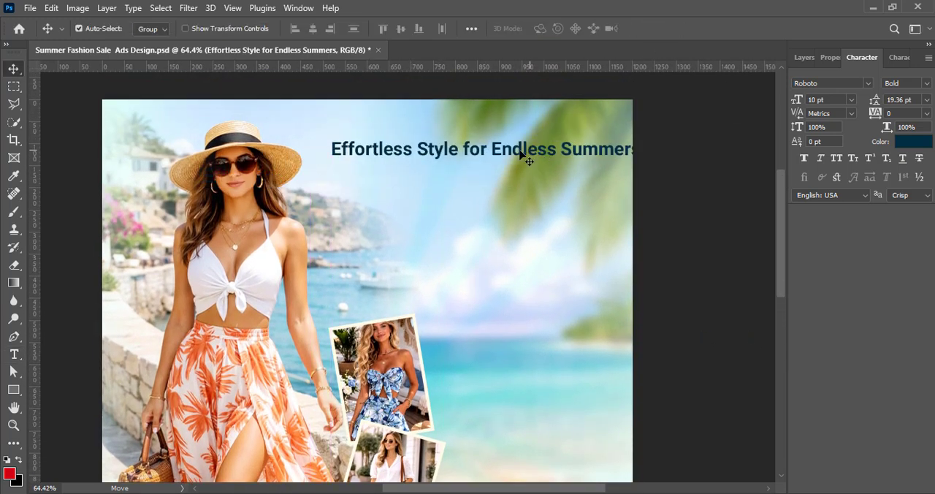
Split the text into two right-aligned lines before "for" and move it to the canvas's upper-right corner
double_click(400, 150)
left_click(463, 144)
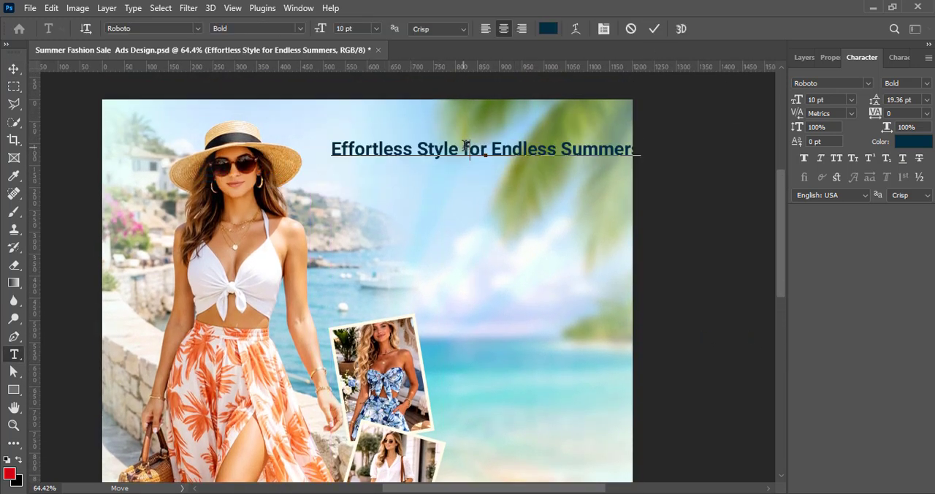
key("Return")
key("ctrl+a")
key("ctrl+shift+r")
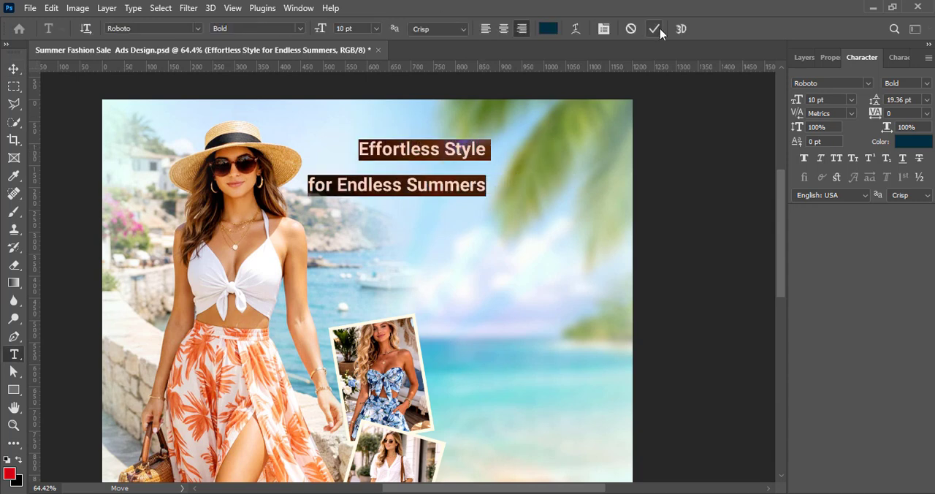
left_click(655, 30)
left_click_drag(508, 154, 570, 131)
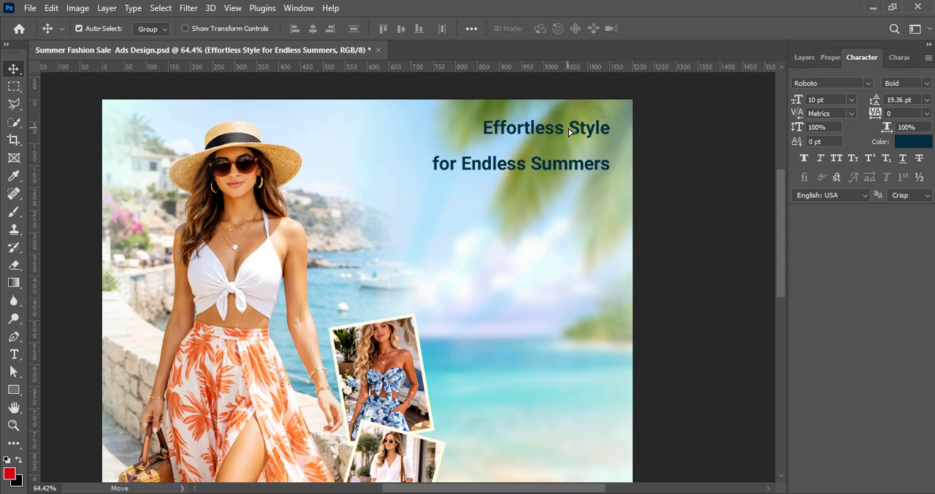
Change the font of the whole headline text to Script MT Bold
double_click(570, 132)
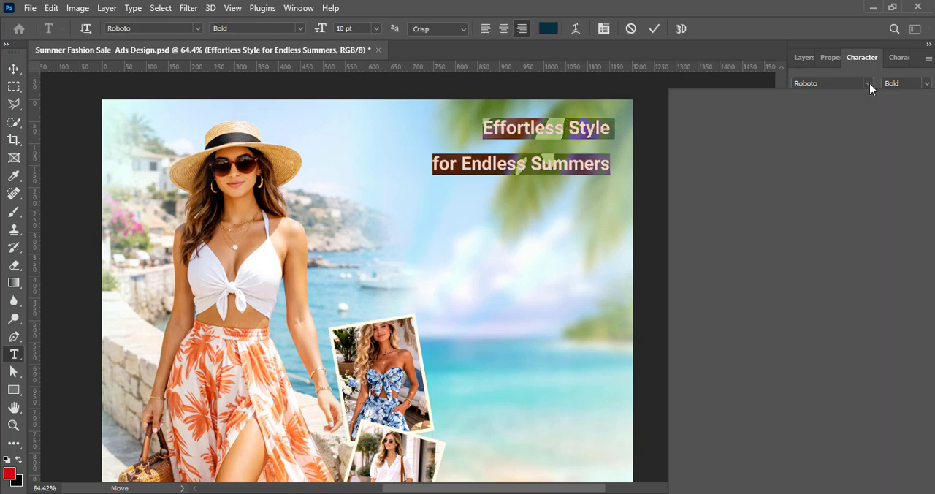
left_click(869, 83)
scroll(748, 387, "down", 2)
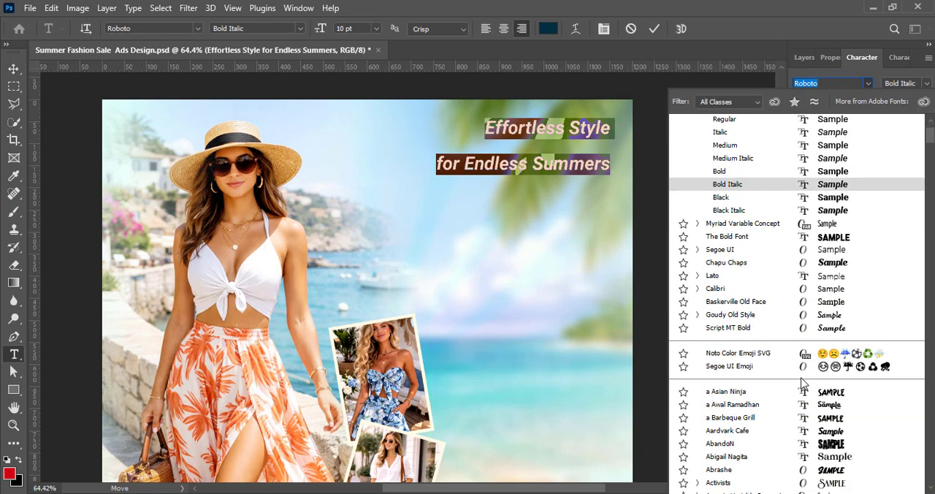
left_click(780, 329)
Set the size of the words "Effortless Style" to 24 pt
left_click_drag(498, 125, 604, 124)
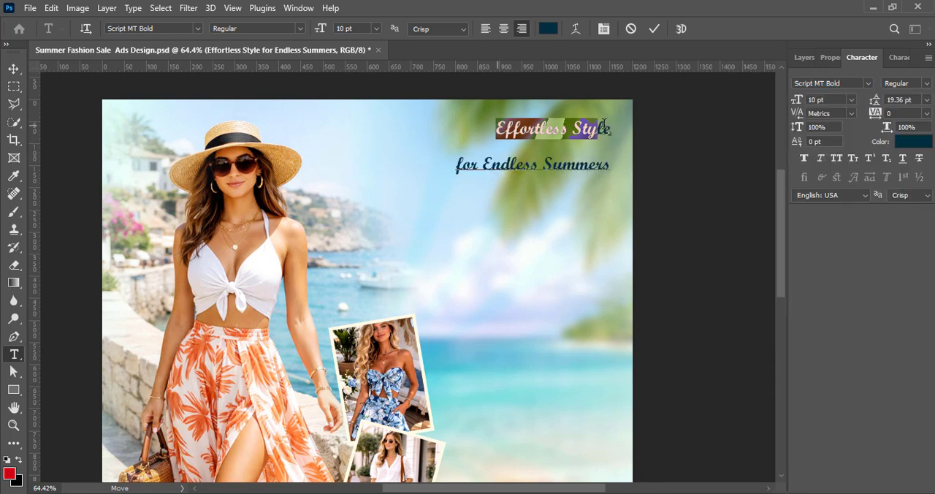
left_click(851, 99)
left_click(840, 224)
left_click(852, 100)
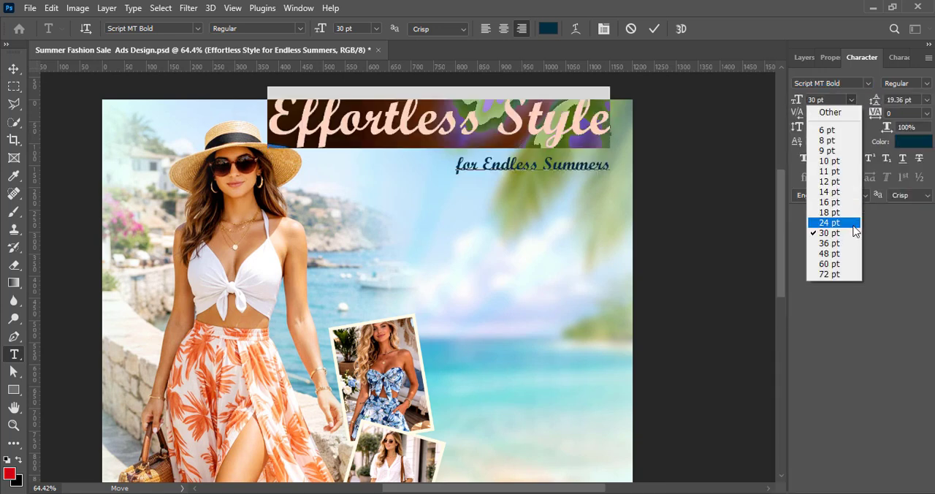
left_click(840, 223)
Commit the text and move the headline slightly down and right so its first line fits inside the canvas
left_click(654, 28)
key("v")
left_click_drag(581, 129, 585, 160)
left_click_drag(581, 150, 582, 155)
Change the font of the second line, "for Endless Summers", to Calibri
key("t")
left_click_drag(459, 192, 632, 193)
left_click(869, 83)
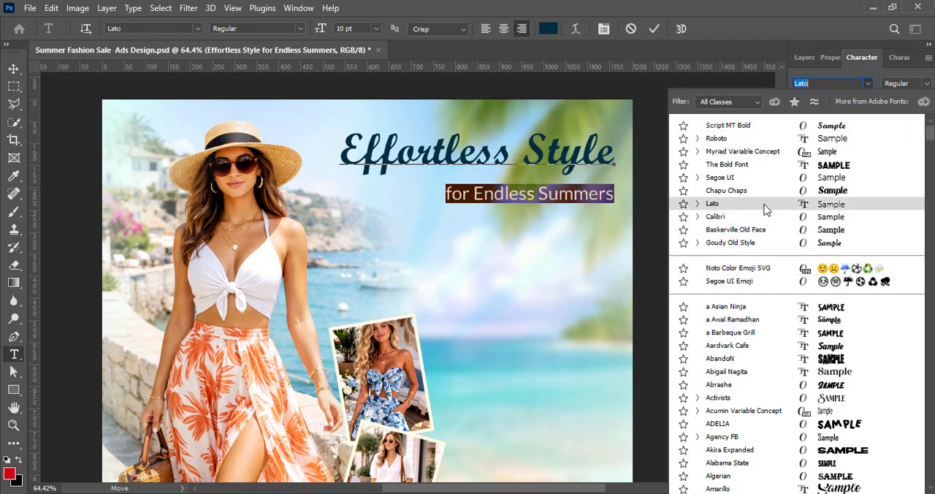
scroll(764, 219, "down", 3)
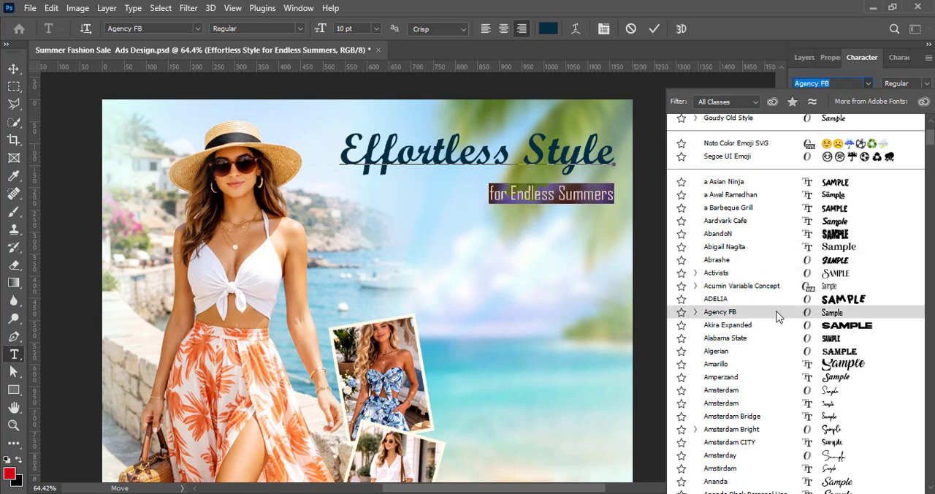
scroll(777, 317, "down", 5)
scroll(778, 337, "down", 3)
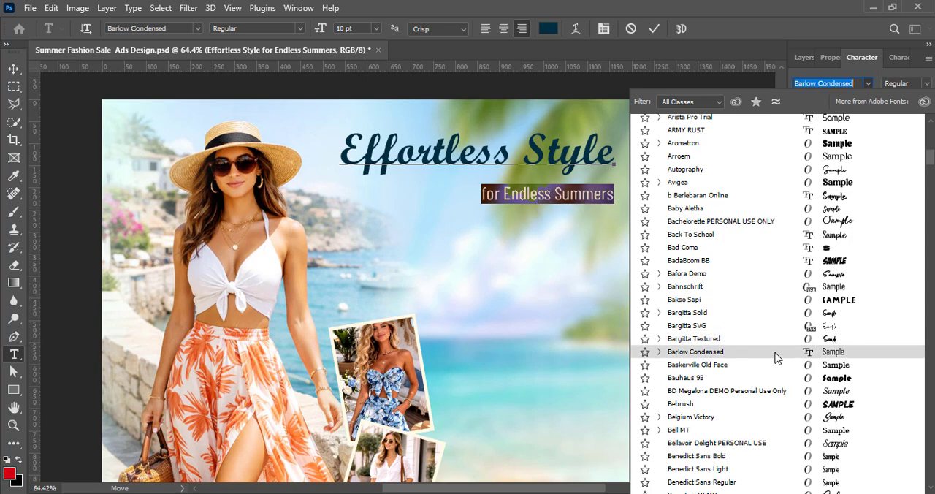
scroll(777, 356, "down", 2)
scroll(779, 359, "down", 4)
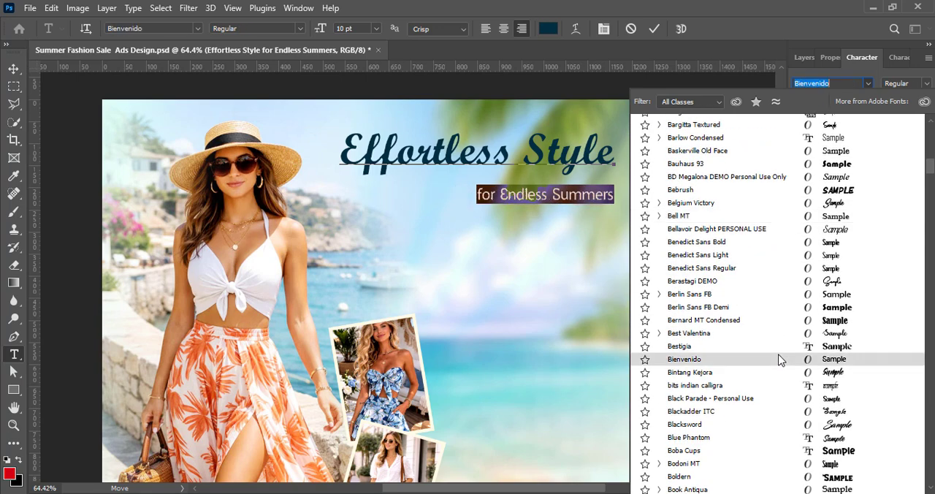
scroll(779, 336, "down", 4)
scroll(780, 361, "down", 8)
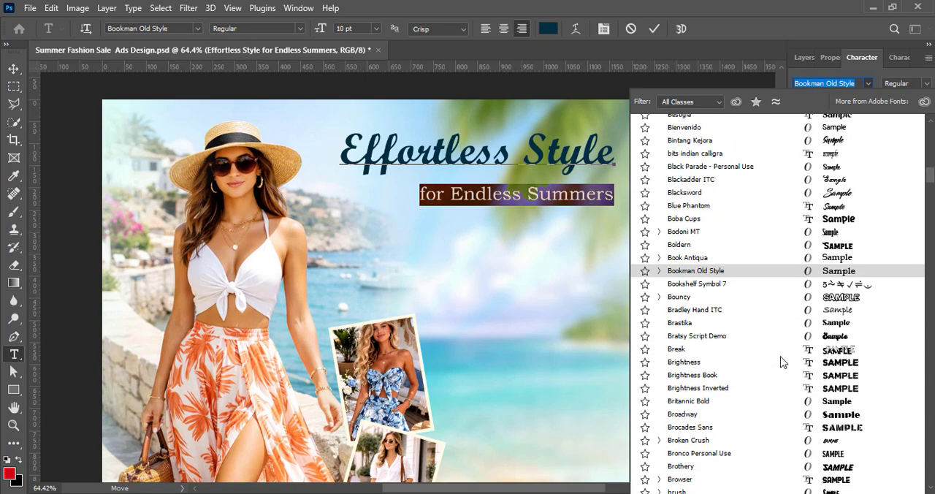
left_click(780, 364)
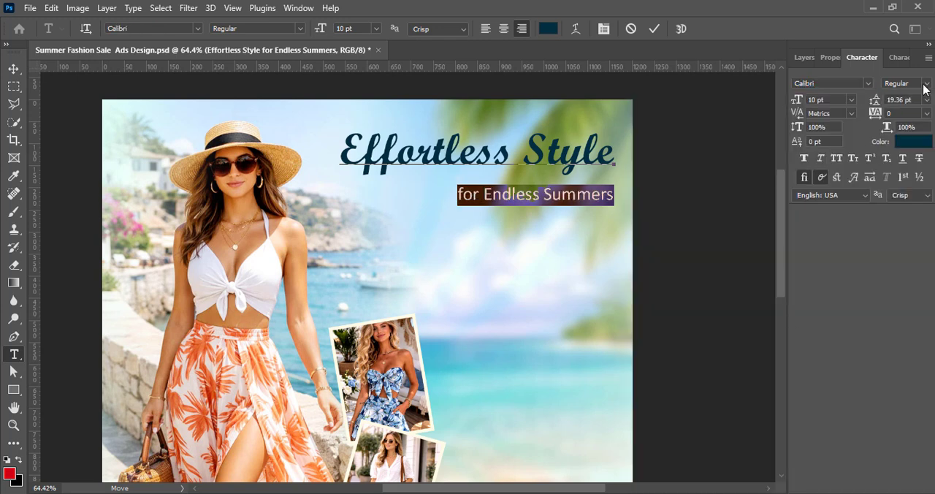
Set the second headline line to the Regular style with faux bold applied
left_click(906, 83)
left_click(904, 139)
left_click(906, 83)
left_click(905, 140)
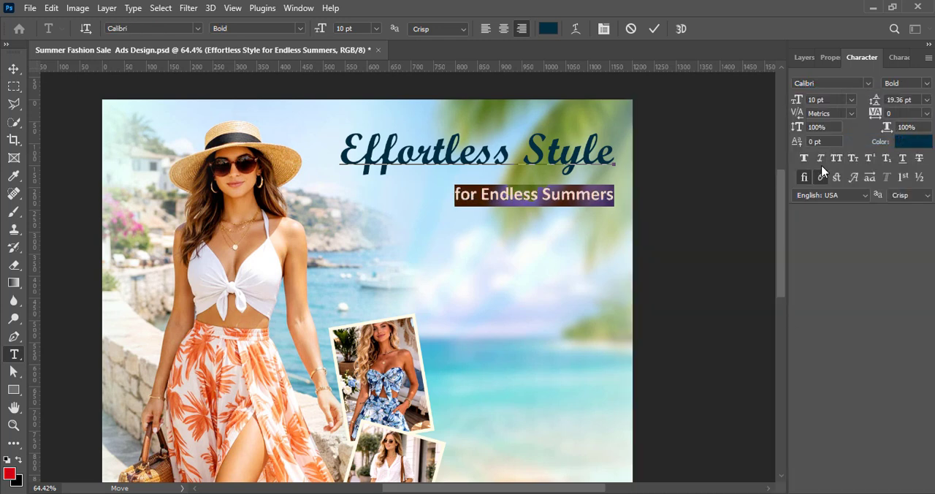
left_click(928, 83)
left_click(904, 119)
left_click(805, 158)
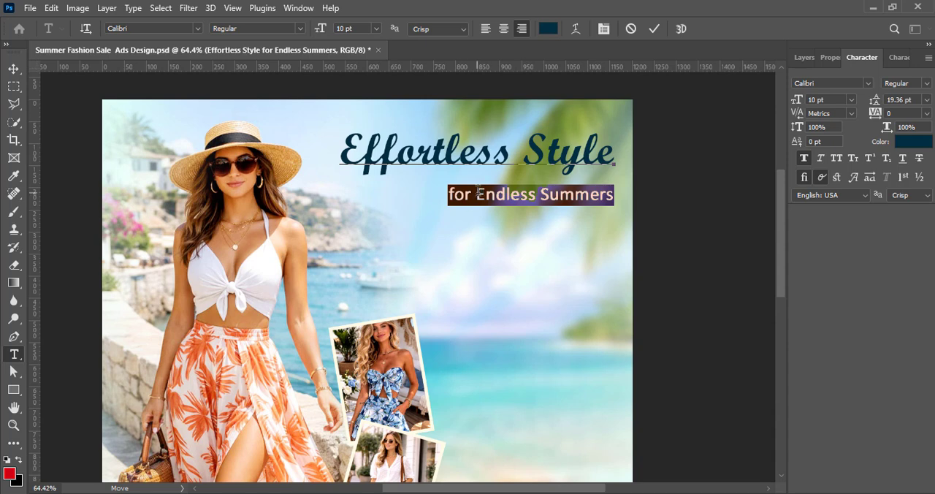
Enlarge the second line to 12 pt and set the words "Endless Summers" to 16 pt
left_click(851, 99)
left_click(840, 190)
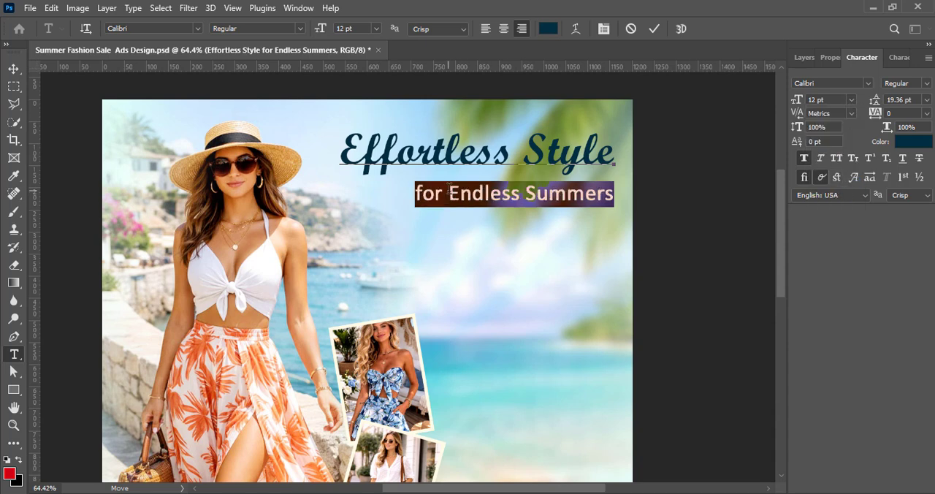
left_click(852, 99)
left_click(835, 199)
Apply faux italic to the word "Summers" and commit the text
left_click_drag(497, 191, 594, 191)
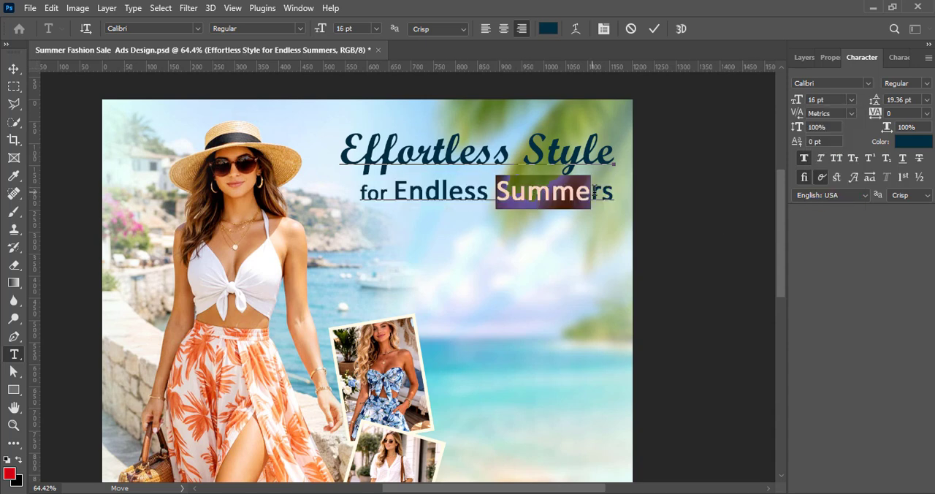
left_click(821, 159)
left_click(654, 29)
key("v")
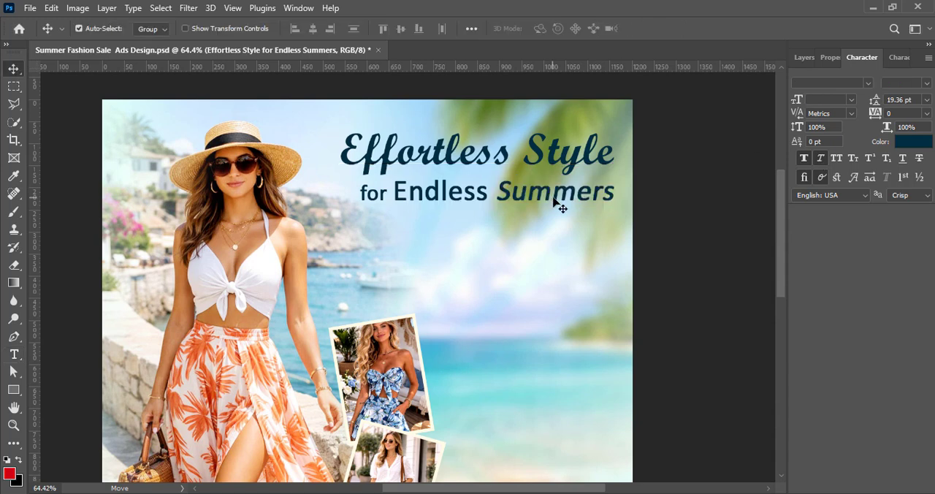
Try all caps and small caps on the word "Summers", turning each off again
double_click(555, 204)
left_click_drag(497, 191, 615, 191)
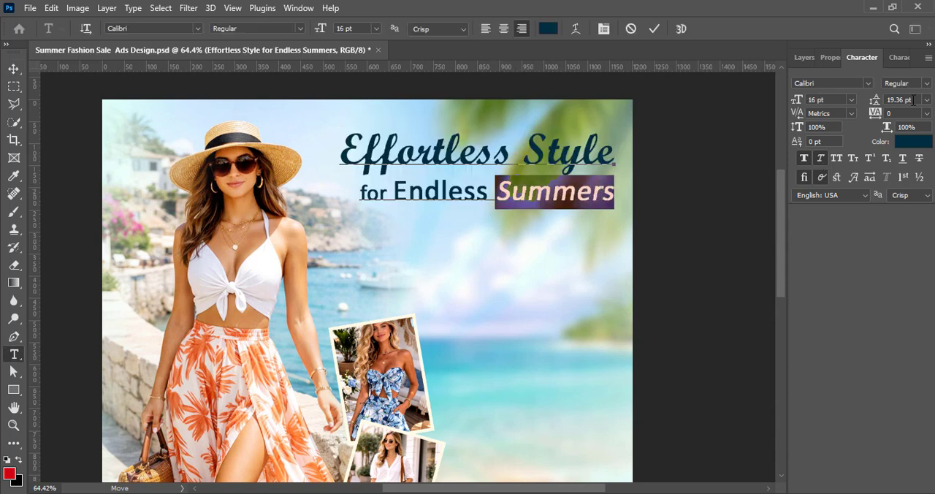
left_click(839, 160)
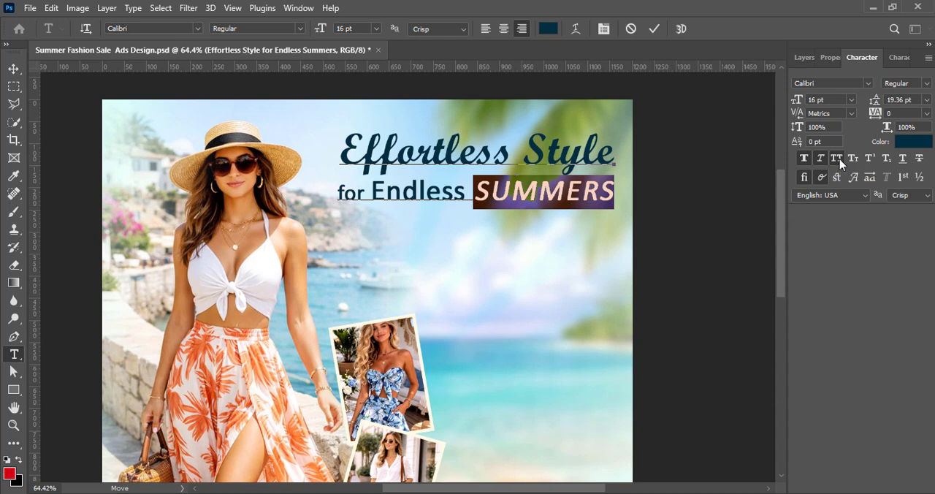
left_click(839, 160)
left_click(854, 159)
left_click(854, 158)
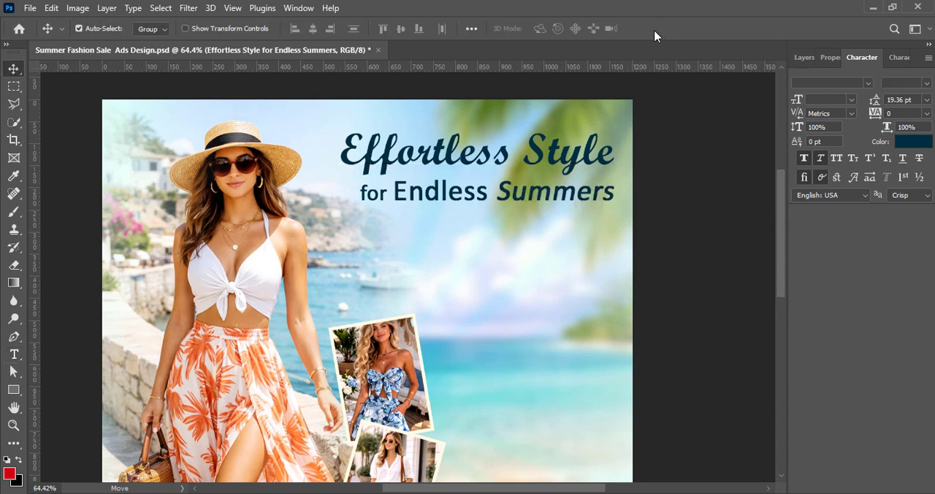
Set the color of the word "Summers" to dark teal #00524d and commit the text
double_click(535, 210)
left_click_drag(496, 191, 615, 191)
left_click(911, 150)
left_click_drag(741, 59, 824, 100)
left_click(845, 216)
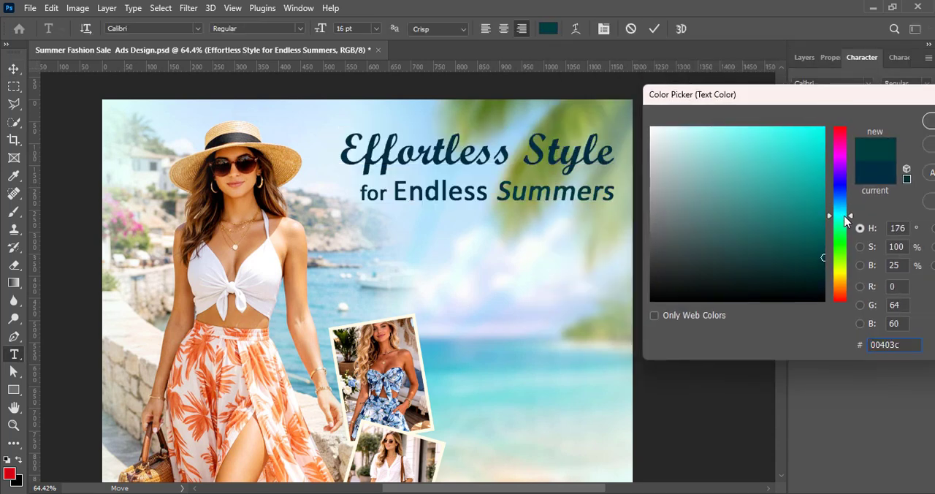
left_click_drag(825, 258, 826, 242)
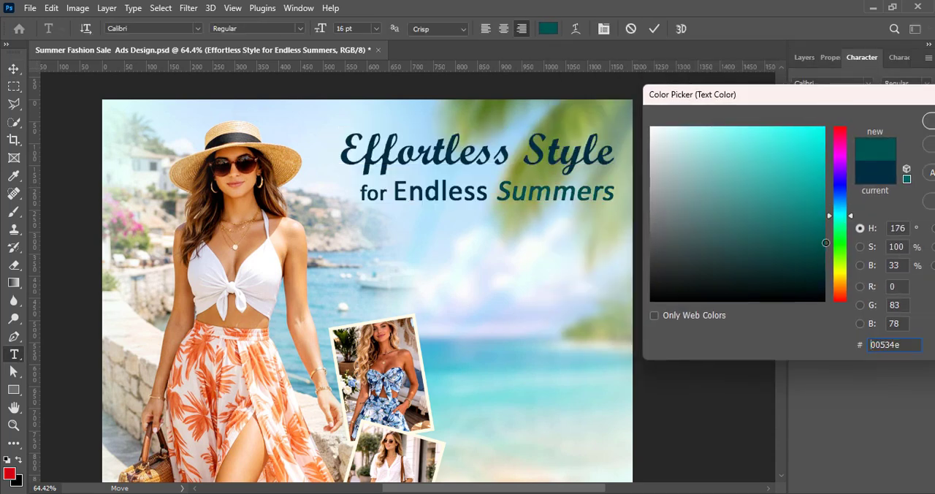
left_click(928, 127)
left_click(654, 29)
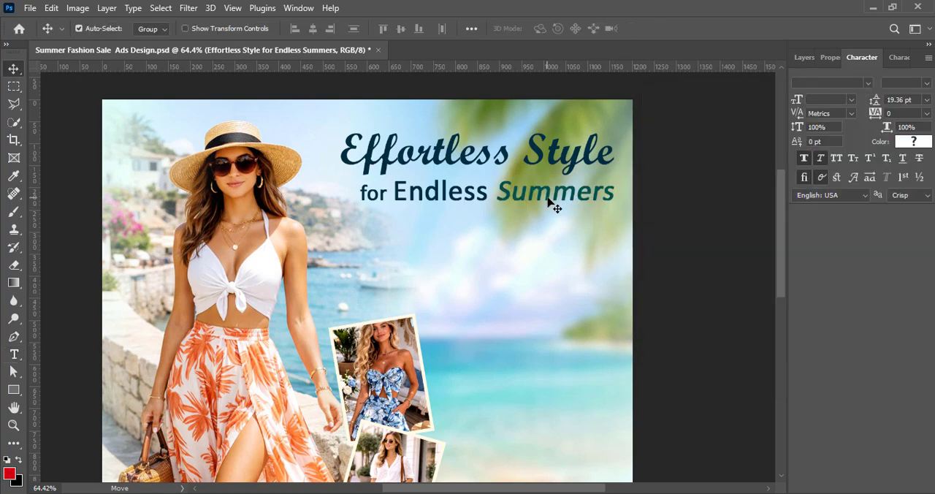
Add a 4 px outside stroke in white #ffffff to the headline text layer
left_click(801, 56)
right_click(804, 141)
left_click(790, 151)
left_click_drag(507, 146, 822, 92)
left_click(643, 229)
left_click(661, 223)
left_click(849, 256)
type("ffffff")
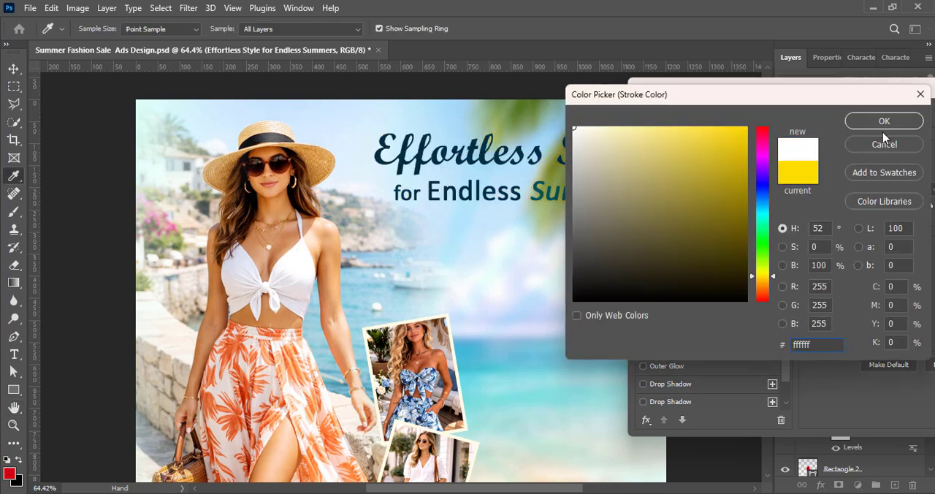
left_click(884, 121)
mouse_move(845, 92)
left_mouse_down()
mouse_move(767, 155)
mouse_move(766, 317)
left_mouse_up()
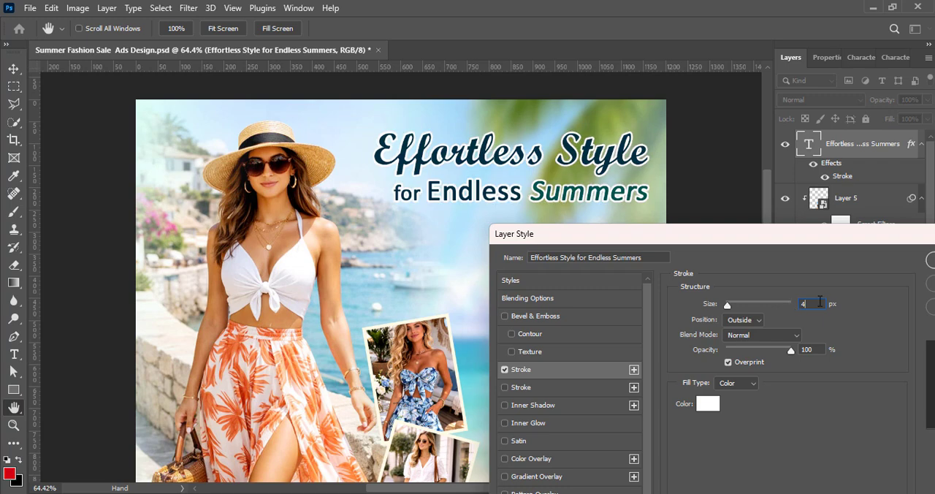
left_click_drag(798, 235, 537, 267)
Recolor the word "Summers" to a deep royal blue and commit the text
double_click(809, 144)
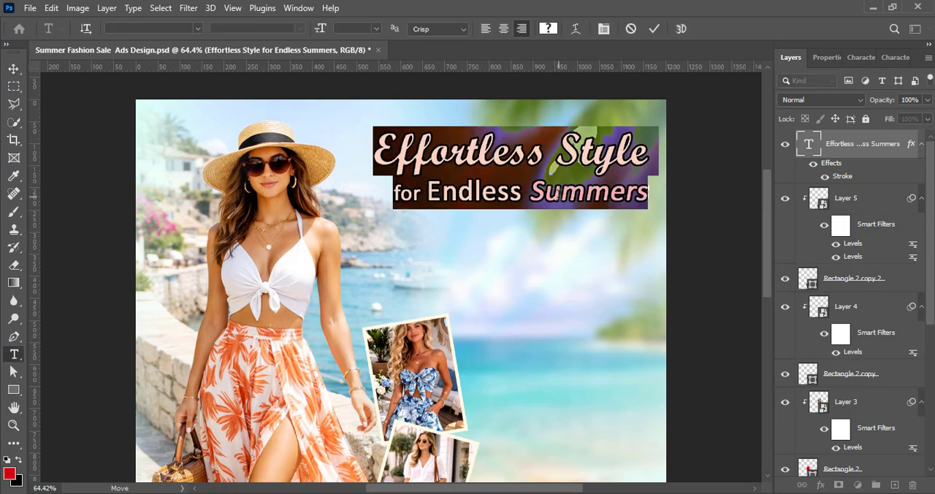
left_click_drag(546, 193, 651, 193)
left_click(549, 28)
left_click_drag(792, 93, 294, 142)
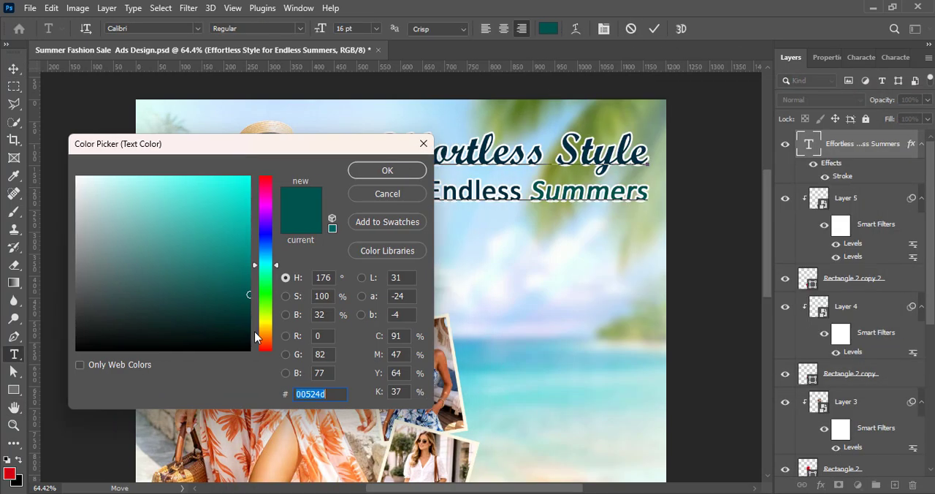
mouse_move(268, 267)
left_mouse_down()
mouse_move(259, 257)
mouse_move(271, 248)
left_mouse_up()
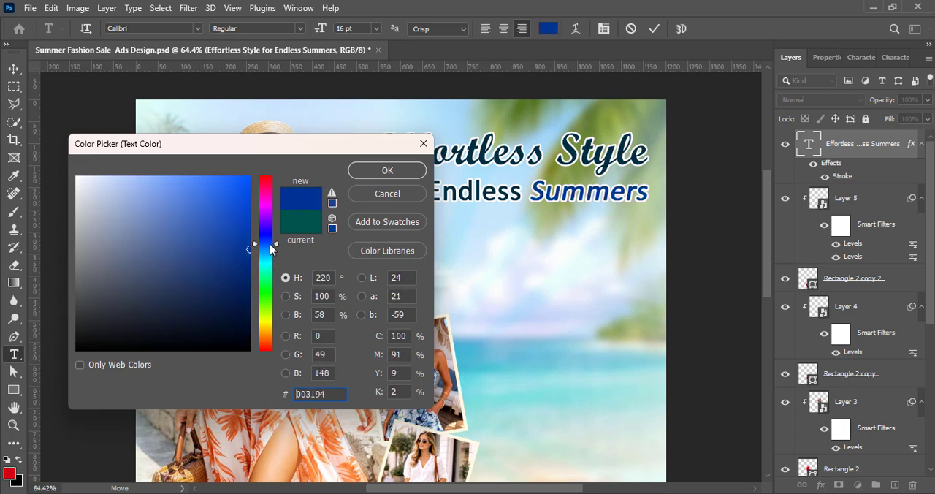
left_click(381, 170)
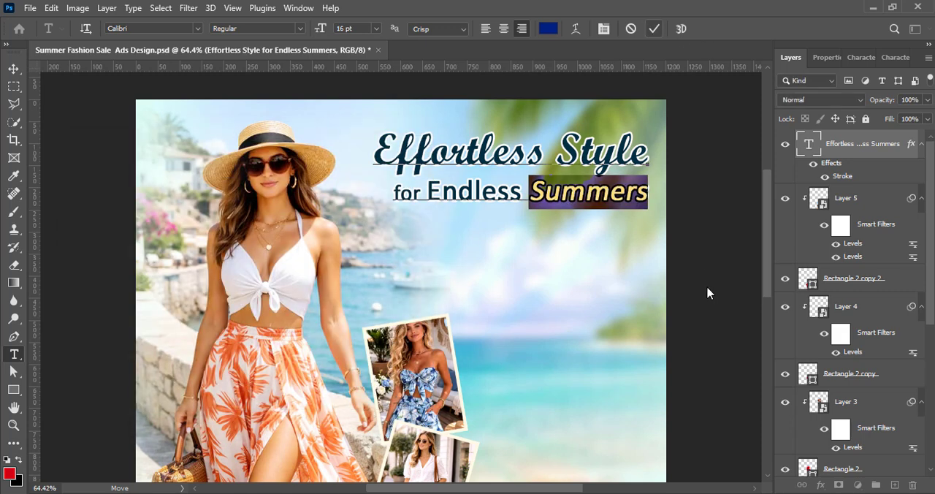
key("ctrl+Return")
key("v")
Add a drop shadow to the headline text layer and set its color to white
right_click(798, 146)
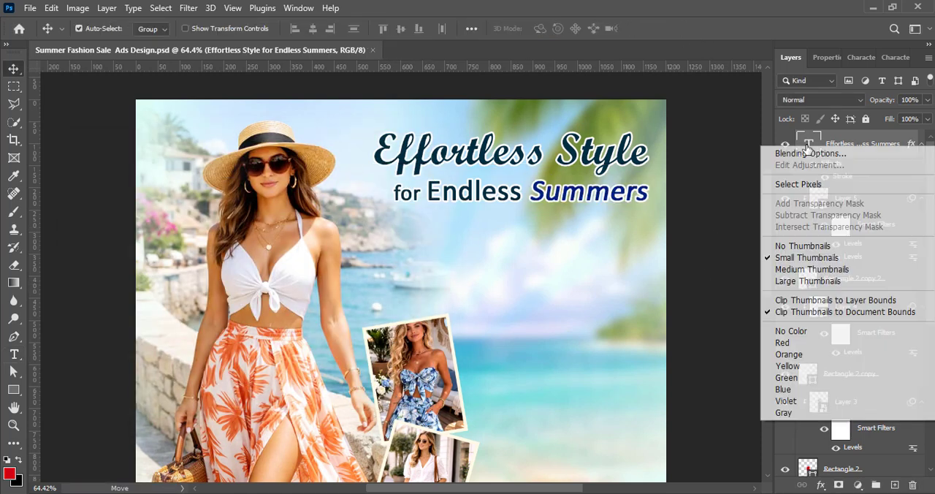
left_click(804, 149)
left_click_drag(494, 150, 890, 108)
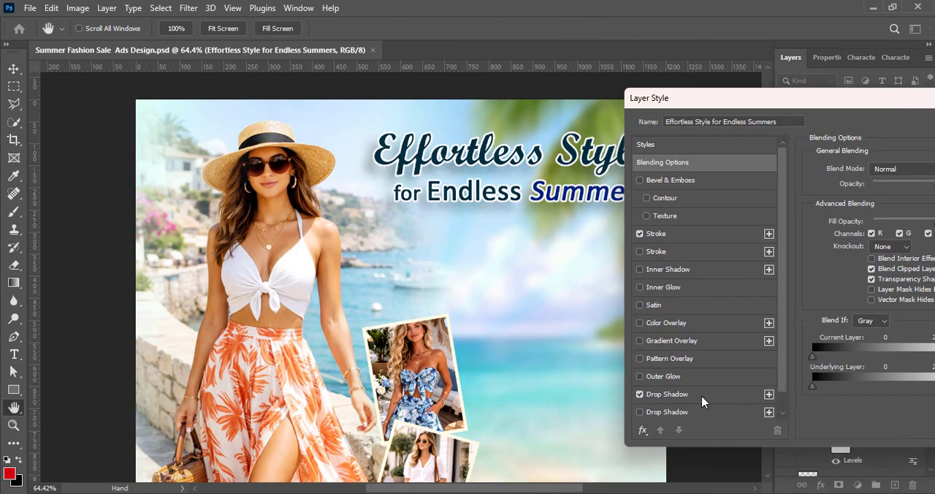
left_click(661, 395)
left_click_drag(835, 103, 611, 252)
left_click(730, 323)
left_click_drag(81, 182, 46, 142)
left_click(385, 171)
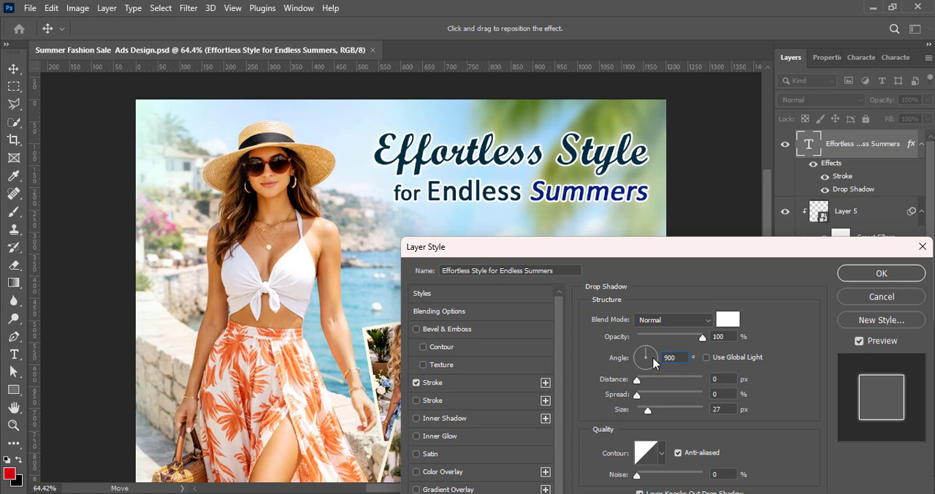
Set the drop shadow's angle to 90°, size to 73 px and spread to about 9%, and apply the layer style
type("90")
left_click_drag(648, 411, 661, 410)
left_click_drag(638, 396, 646, 399)
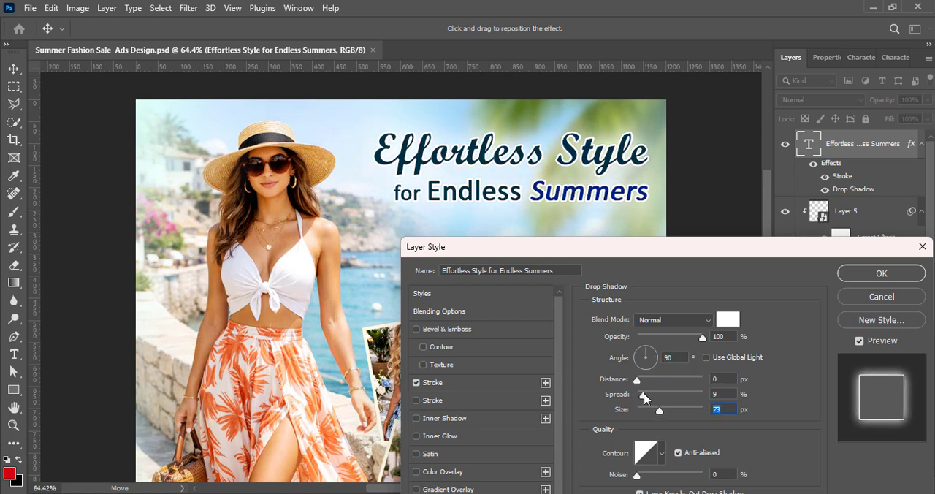
left_click(859, 272)
Add a new layer and draw a thin rectangle about 289 by 5 px as an underline beneath "Summers"
scroll(397, 267, "down", 2)
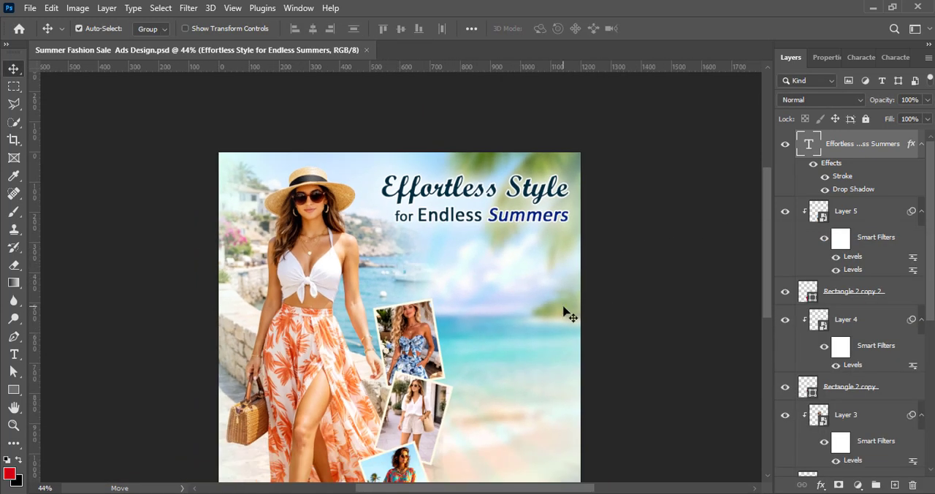
scroll(566, 313, "down", 2)
key("ctrl+shift+alt+n")
key("u")
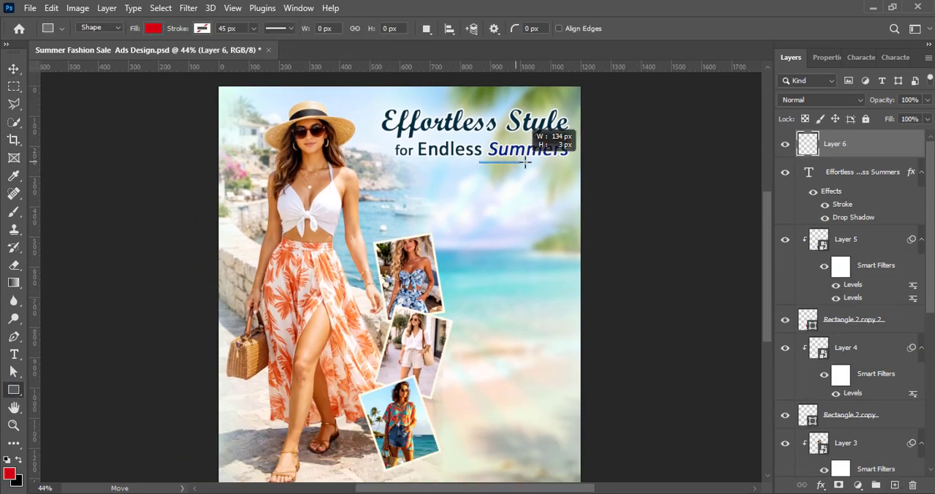
left_click_drag(526, 163, 566, 163)
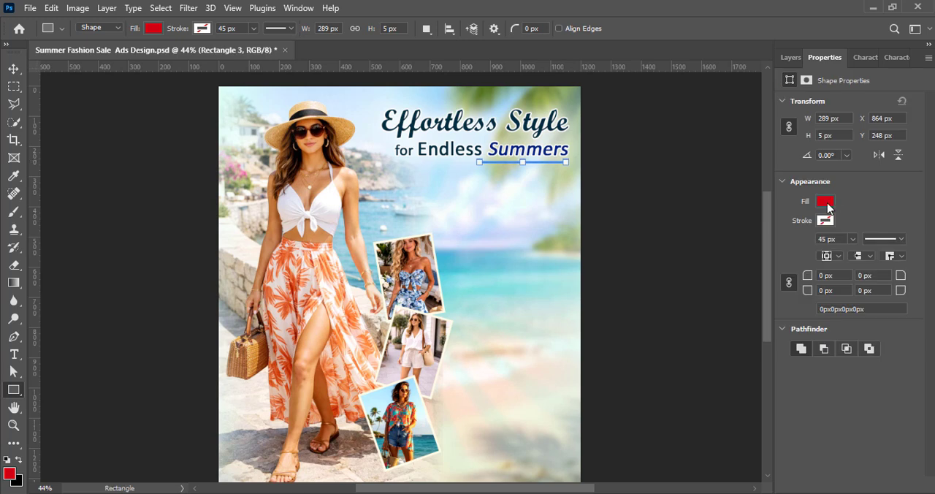
Recolor the underline rectangle's fill to the dark navy sampled from the headline
left_click(826, 201)
left_click(918, 227)
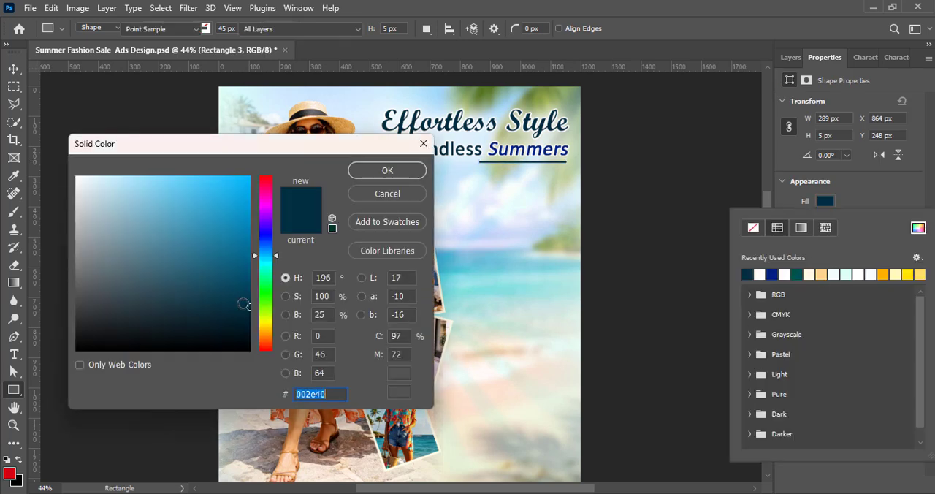
left_click(494, 128)
left_click(13, 68)
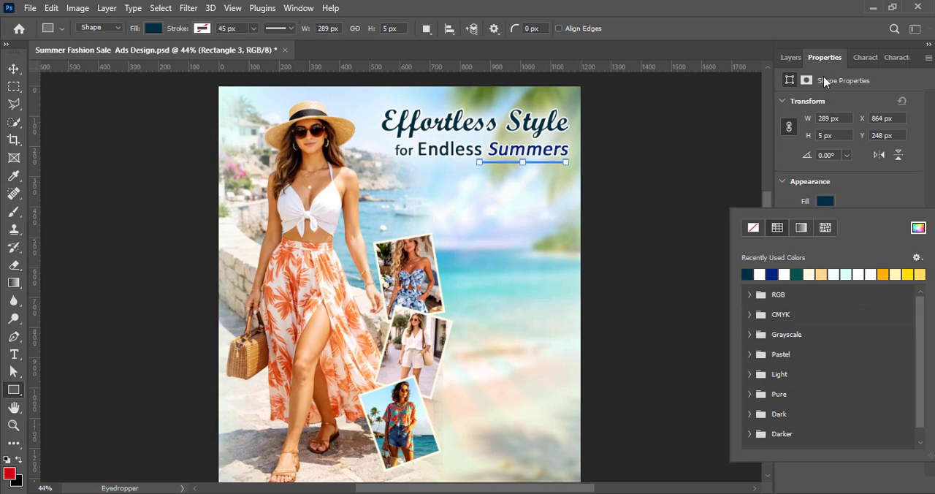
left_click(790, 58)
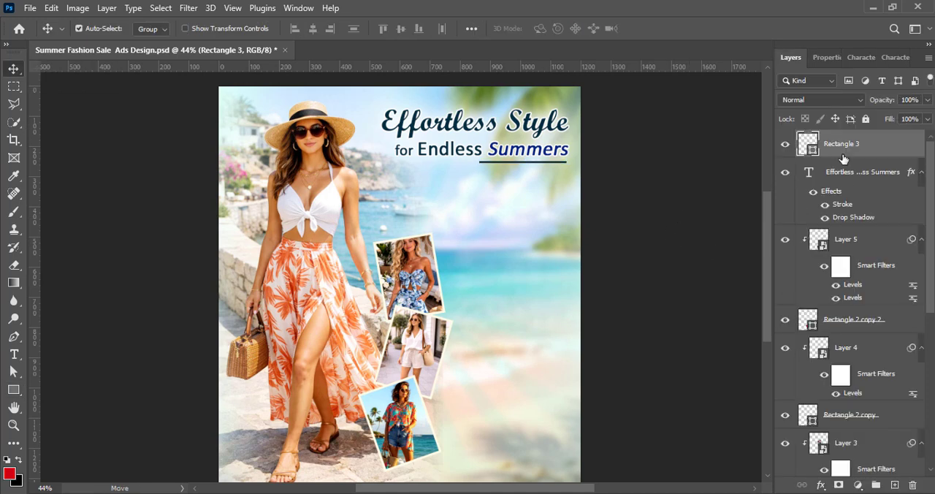
Lengthen the underline leftward so it starts beneath "Endless", and save the document
key("ctrl+t")
left_click_drag(537, 161, 538, 162)
left_click_drag(477, 162, 453, 162)
key("Return")
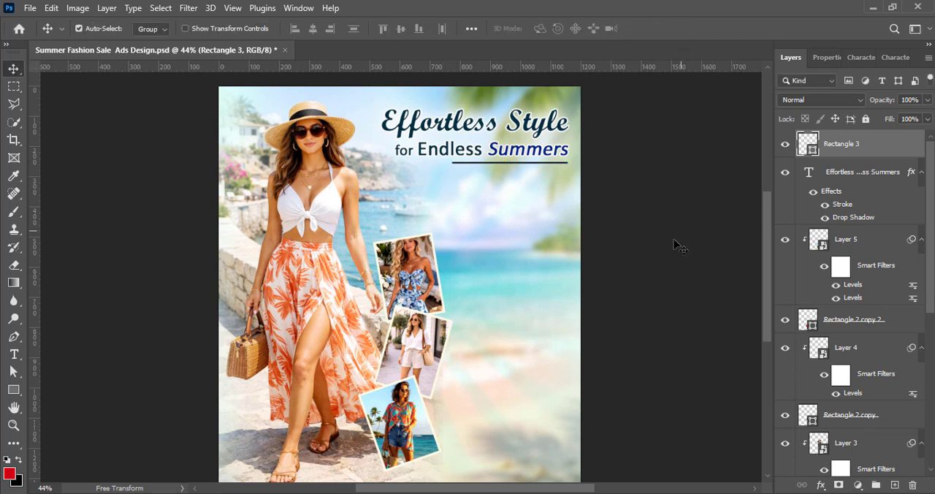
left_click(653, 242)
key("ctrl+s")
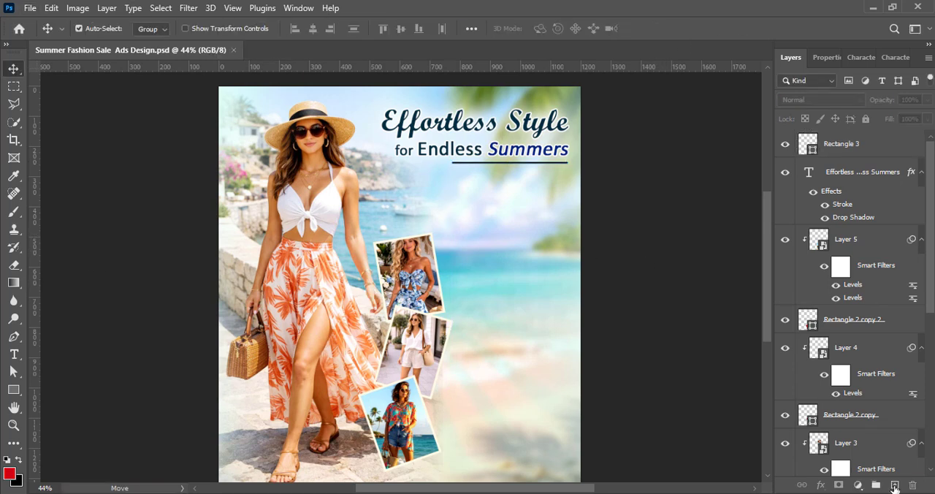
Add a text layer reading "Breezy fashion for every mood" and place it below the headline's underline
left_click(895, 487)
left_click(14, 355)
left_click(433, 202)
type("Breezy fashion for every mood")
left_click(10, 68)
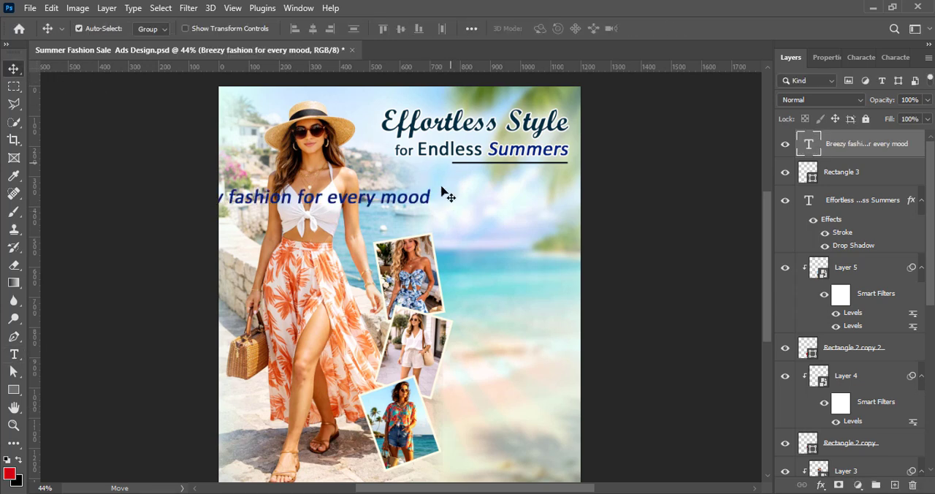
left_click_drag(358, 200, 499, 190)
Remove the tagline's faux italic and faux bold, set its size to 12 pt and its color to black (000000)
double_click(499, 190)
left_click(859, 59)
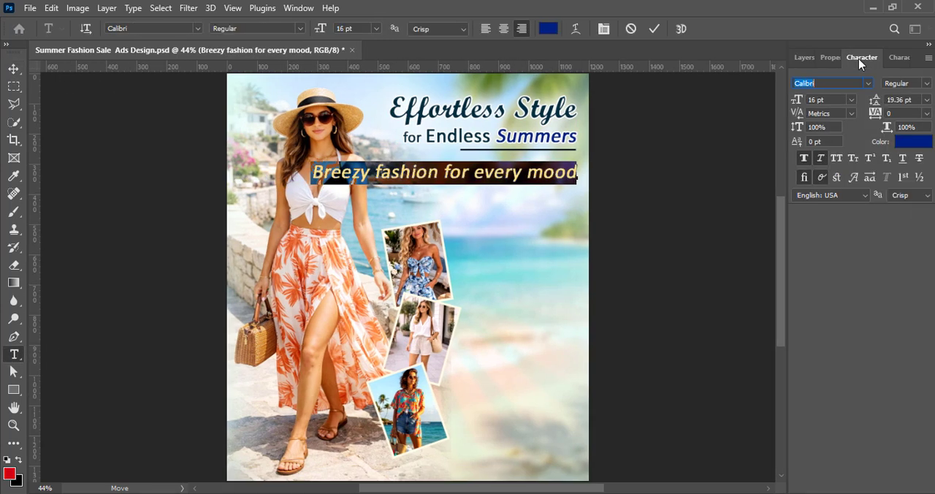
left_click(821, 160)
left_click(803, 158)
left_click(853, 102)
left_click(835, 179)
left_click(912, 144)
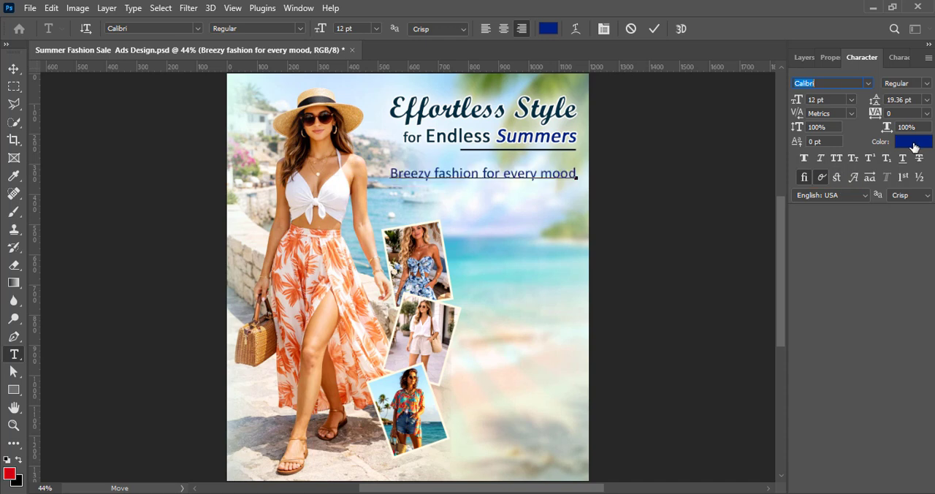
type("000000")
left_click(386, 170)
Set the tagline's font to Segoe UI Semibold at 10 pt, commit it and nudge it slightly up
left_click(868, 83)
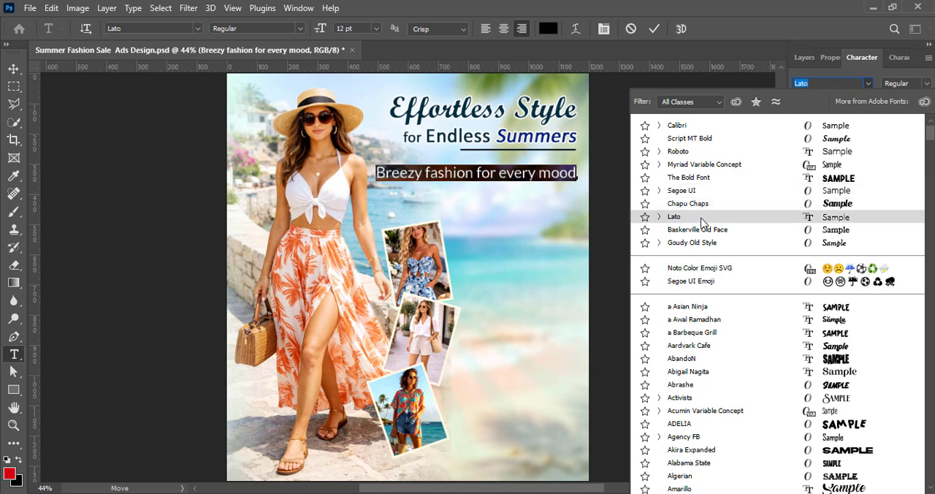
left_click(700, 192)
left_click(906, 83)
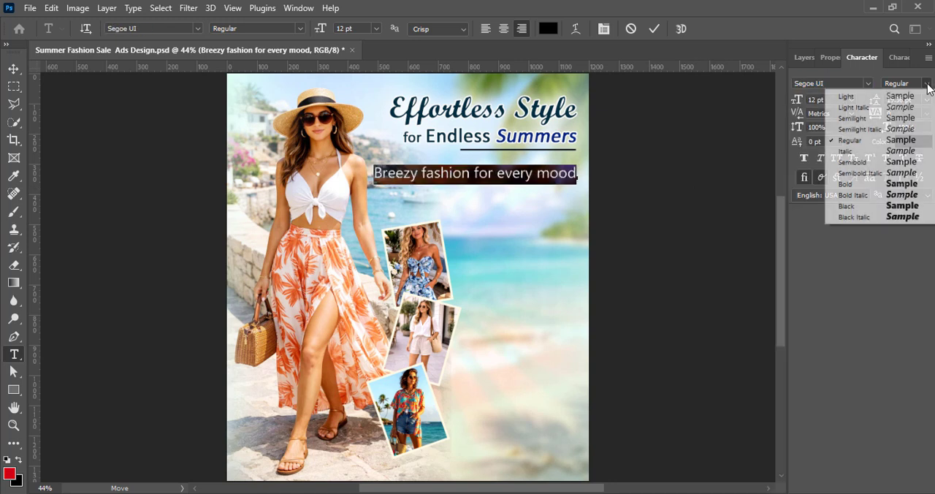
left_click(870, 156)
left_click(851, 100)
left_click(846, 160)
left_click(654, 28)
key("v")
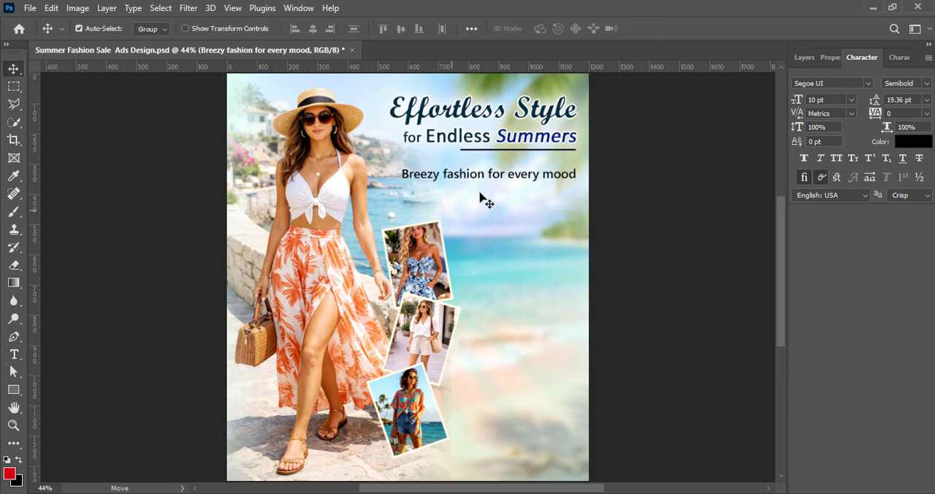
left_click_drag(486, 176, 488, 171)
left_click(805, 57)
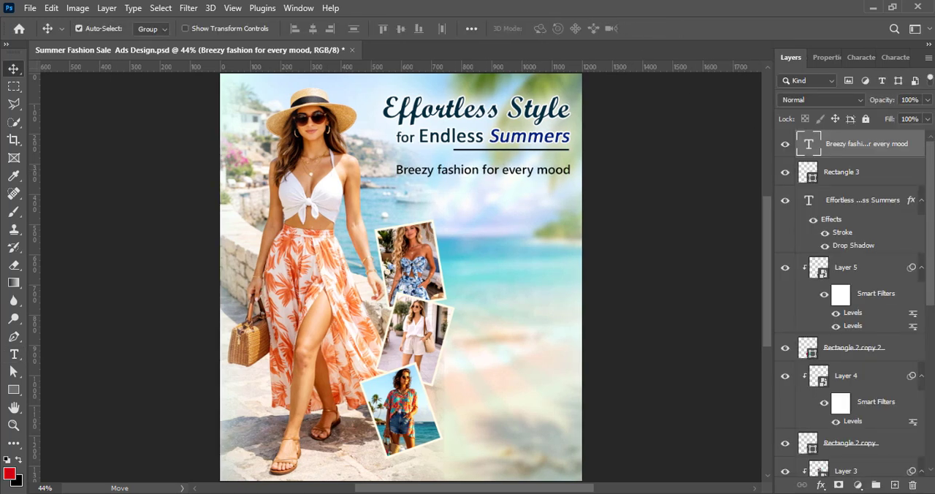
Select the woman photo's layer, use a soft 600 px Eraser around the headline area, and save the document
left_click(584, 340)
key("e")
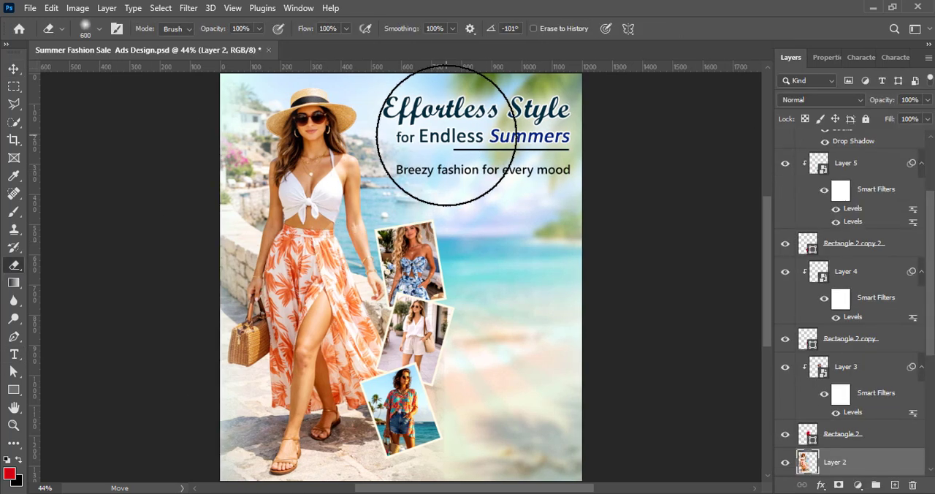
scroll(466, 228, "up", 2)
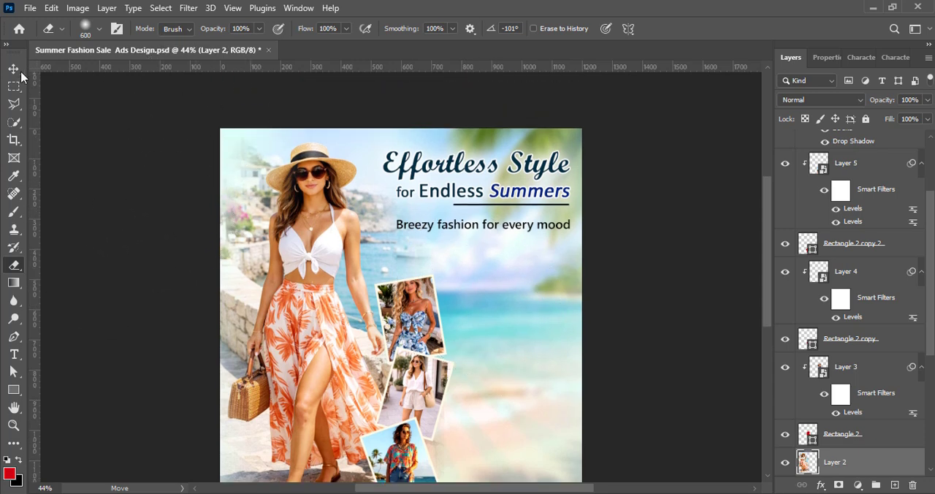
key("v")
scroll(653, 267, "down", 2)
scroll(505, 221, "up", 1)
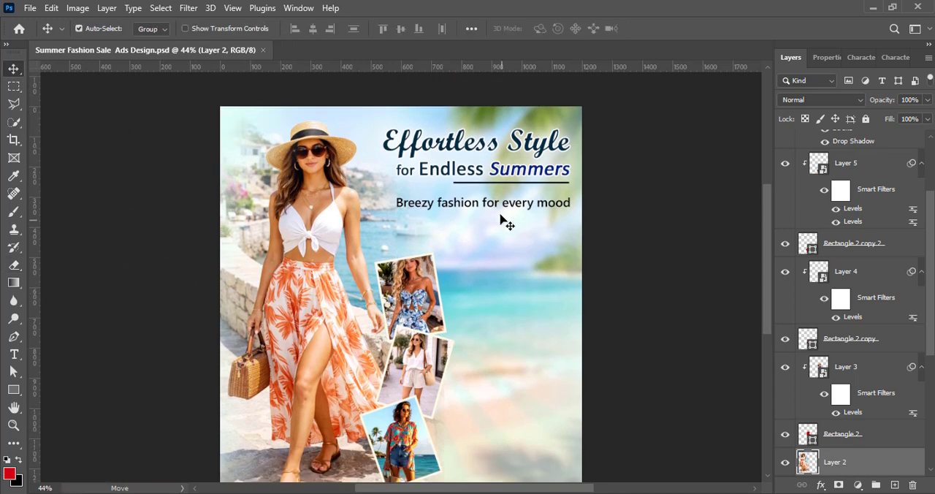
Add a layer beneath the tagline text and draw a pale mint rectangle about 182 by 67 px behind "mood"
left_click(504, 208)
left_click(895, 485)
left_click_drag(844, 149, 842, 190)
left_click(13, 390)
left_click_drag(530, 204, 582, 212)
left_click(826, 201)
left_click(877, 269)
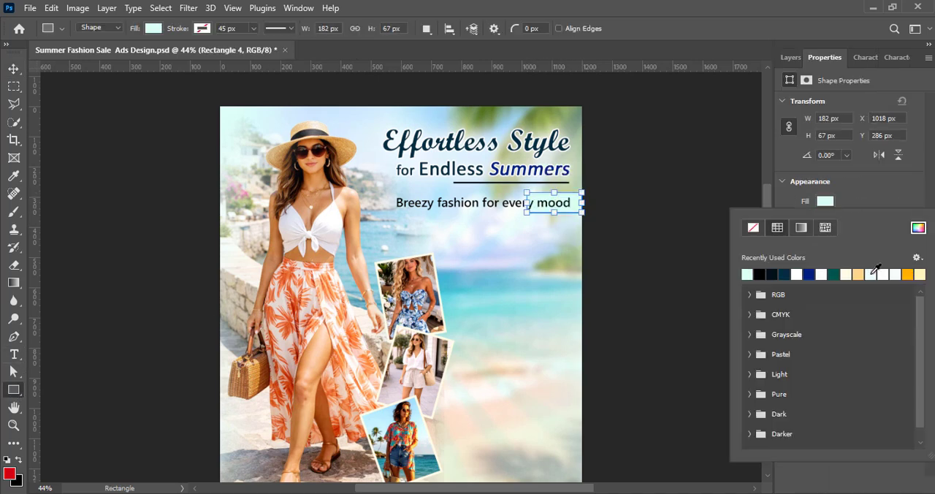
left_click(916, 180)
key("v")
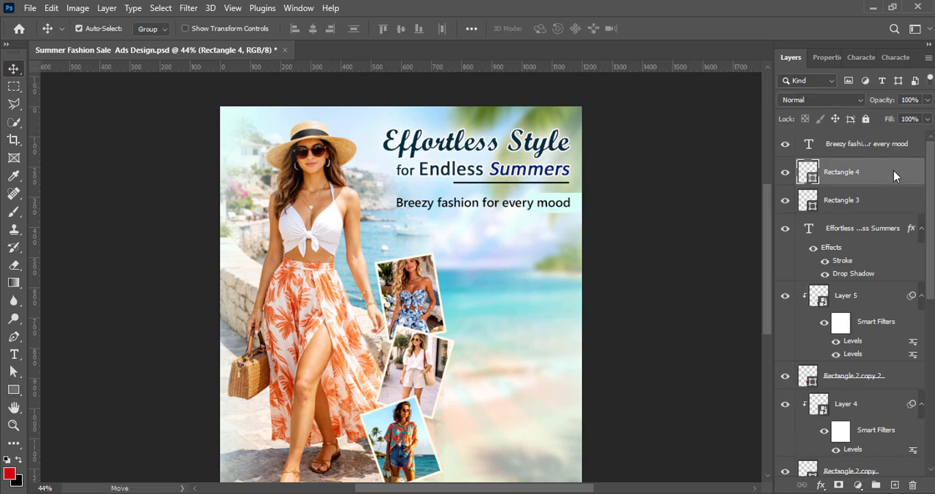
Convert the pale rectangle to a smart object and apply a Motion Blur at 0° with a distance of about 626 pixels
right_click(894, 172)
left_click(841, 210)
left_click(188, 7)
left_click(387, 272)
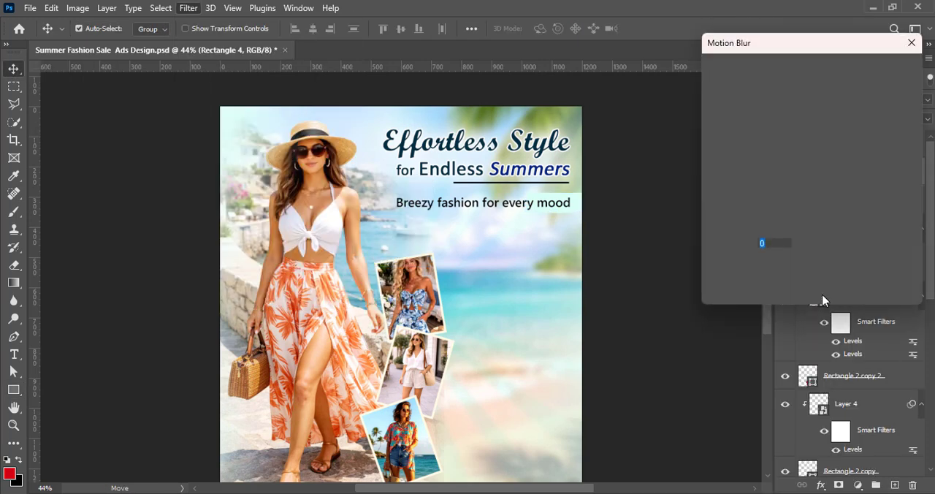
left_click_drag(783, 291, 803, 288)
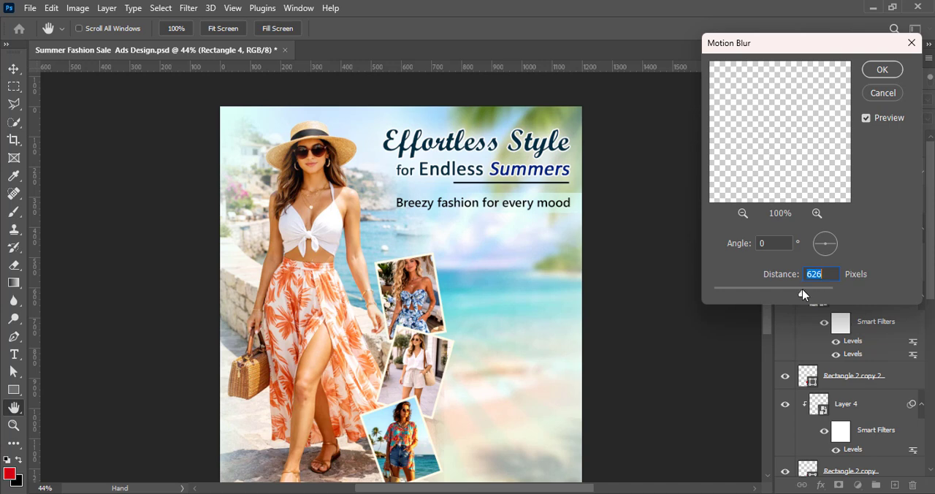
left_click(876, 73)
Stretch the blurred rectangle leftward behind the tagline
key("ctrl+t")
left_click(480, 208)
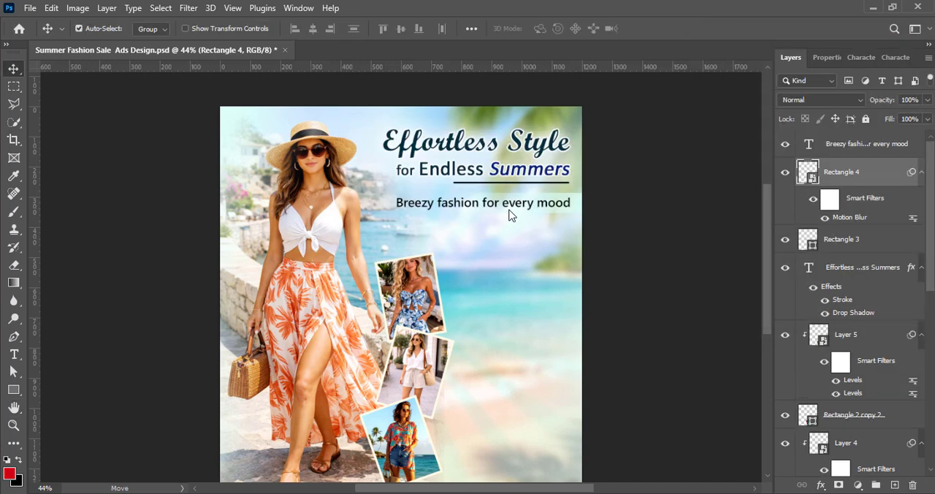
left_click_drag(526, 202, 486, 203)
left_click(680, 30)
Set the blurred rectangle's blend mode to Overlay and adjust its width to about 180%
left_click(845, 100)
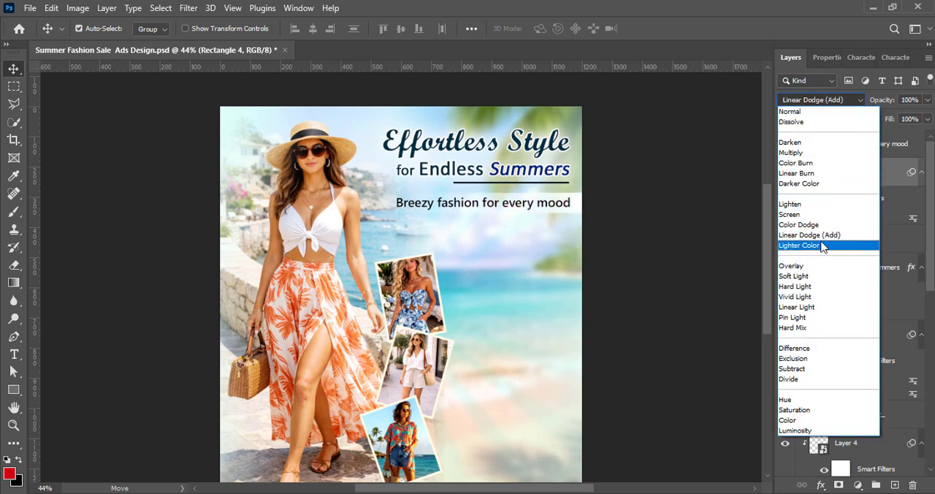
left_click(822, 266)
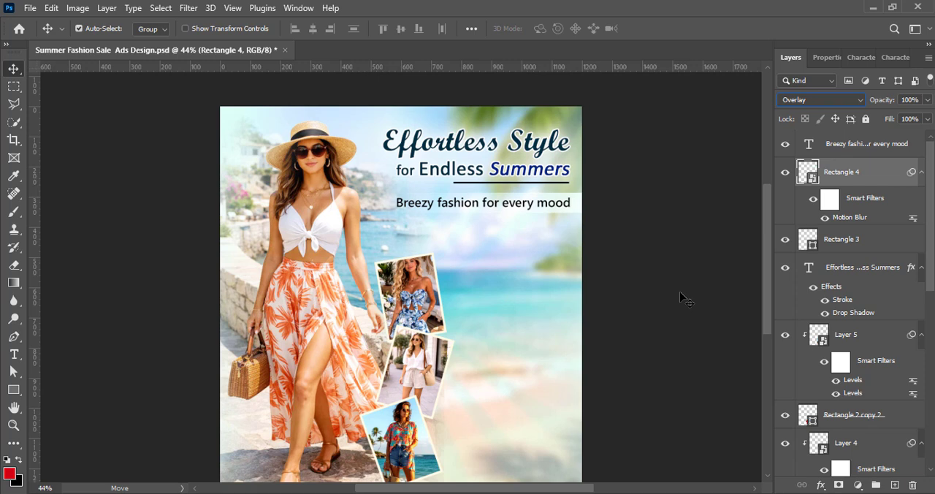
key("ctrl+t")
key("Return")
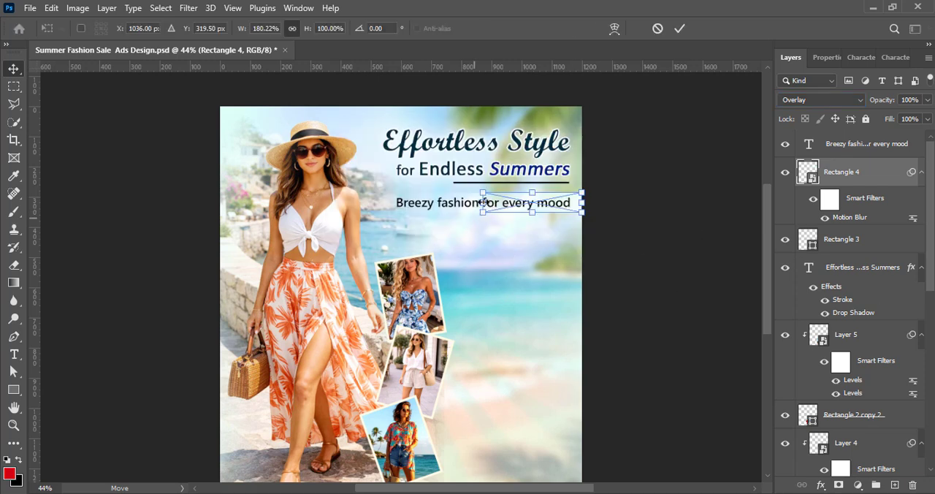
left_click(679, 29)
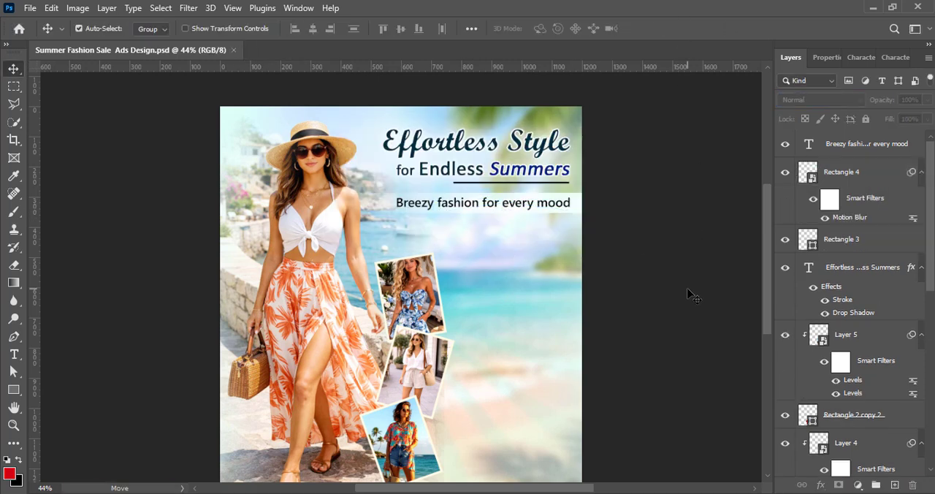
Add a left-aligned text line reading "Flowy Dresses" in the space beside the top outfit card
key("t")
left_click(482, 257)
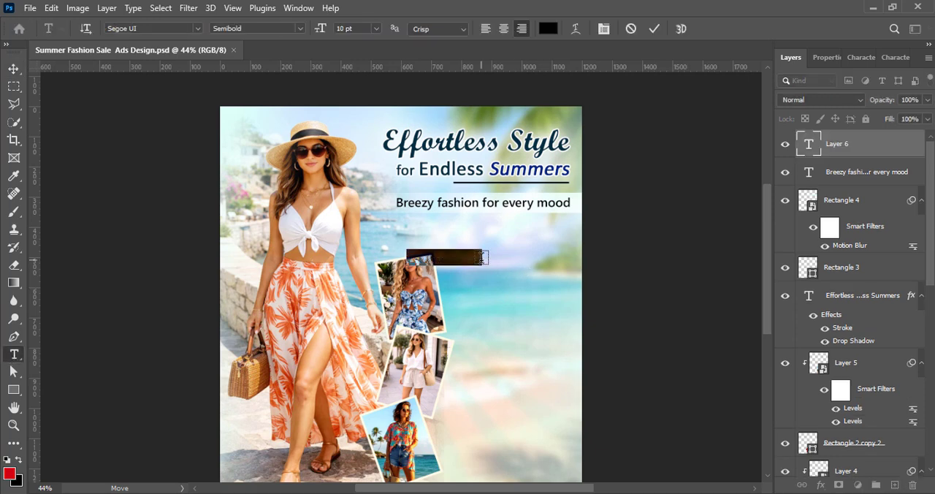
left_click(14, 69)
left_click_drag(448, 255, 482, 256)
double_click(517, 252)
left_click(486, 29)
left_click(655, 29)
key("v")
Try Baskerville Old Face and Goudy Old Style Bold on the "Flowy Dresses" text
left_click(840, 56)
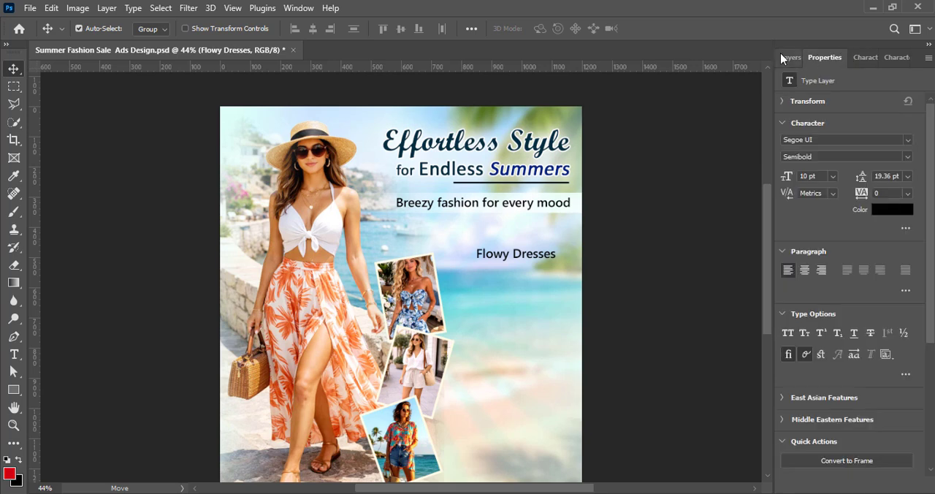
left_click(782, 56)
left_click(861, 58)
left_click(868, 83)
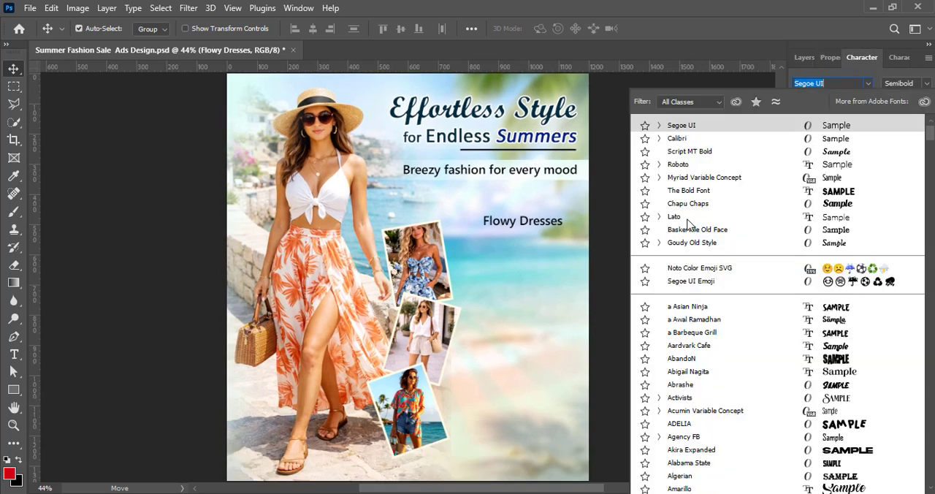
left_click(694, 231)
left_click(868, 84)
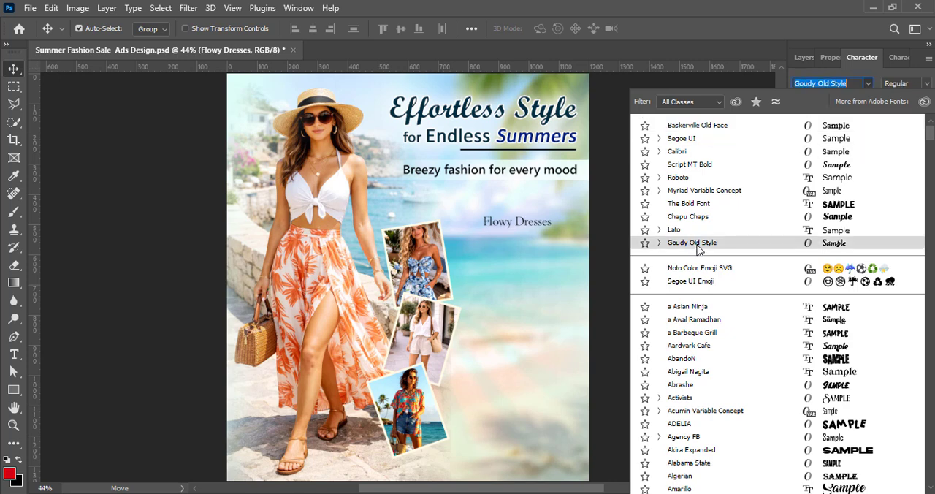
left_click(698, 248)
left_click(926, 83)
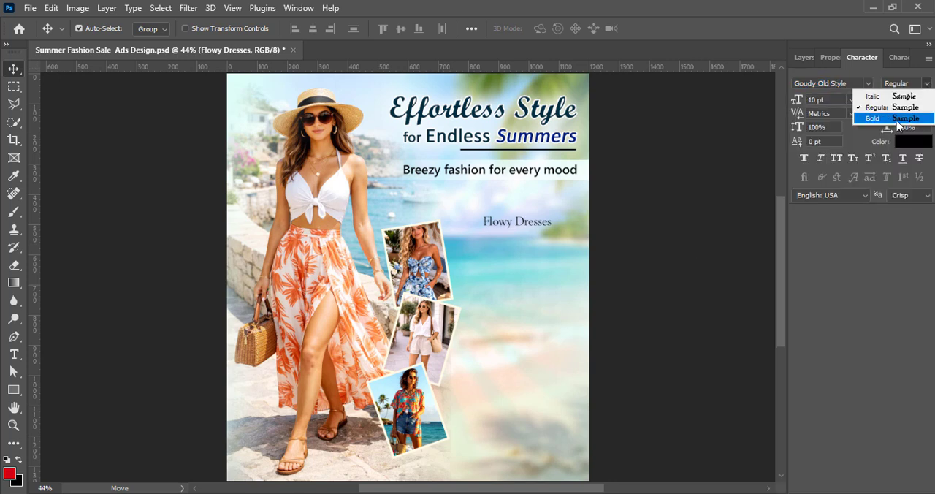
left_click(877, 120)
Set the "Flowy Dresses" text to Lato Regular with faux bold
left_click(868, 83)
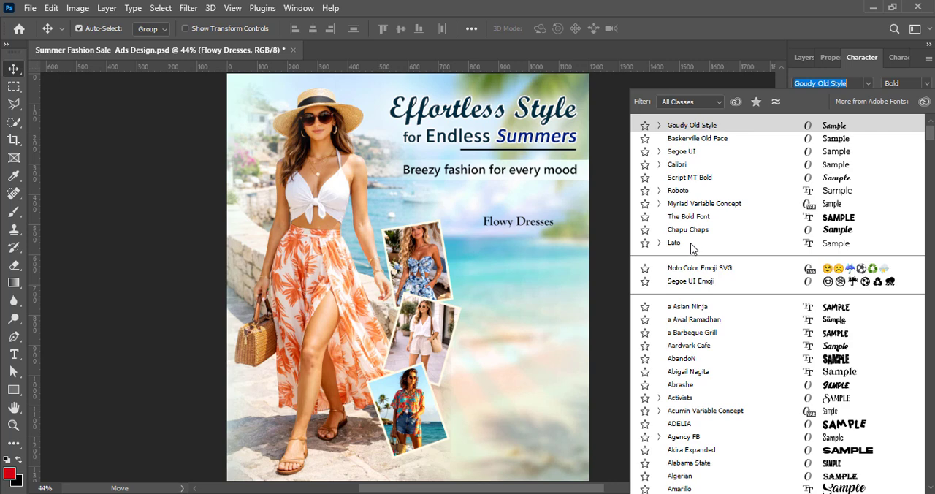
left_click(693, 245)
left_click(926, 83)
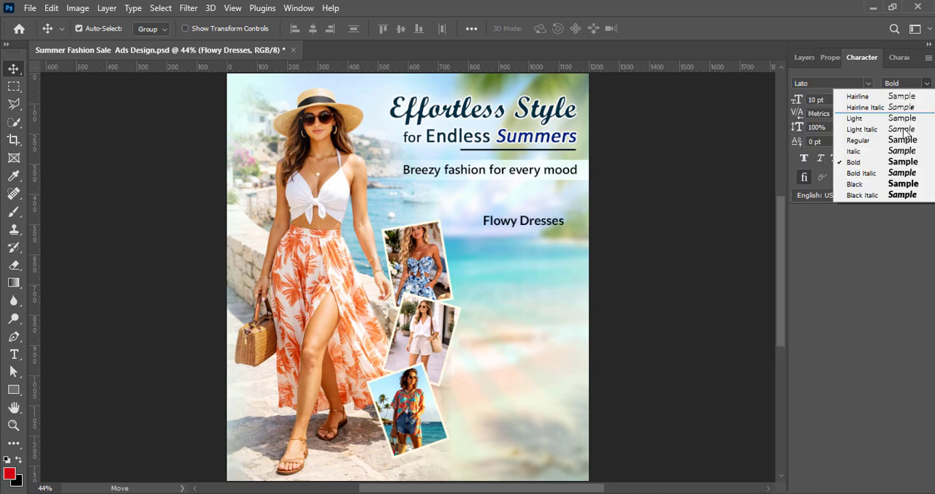
left_click(848, 158)
Duplicate the "Flowy Dresses" line downward into a list: Chic Tops, Trendy Co-ords, Cotton Tunics, Summer Hats, Tailored Trousers, Strappy Heels, Statement Handbags
left_click_drag(528, 226, 514, 271)
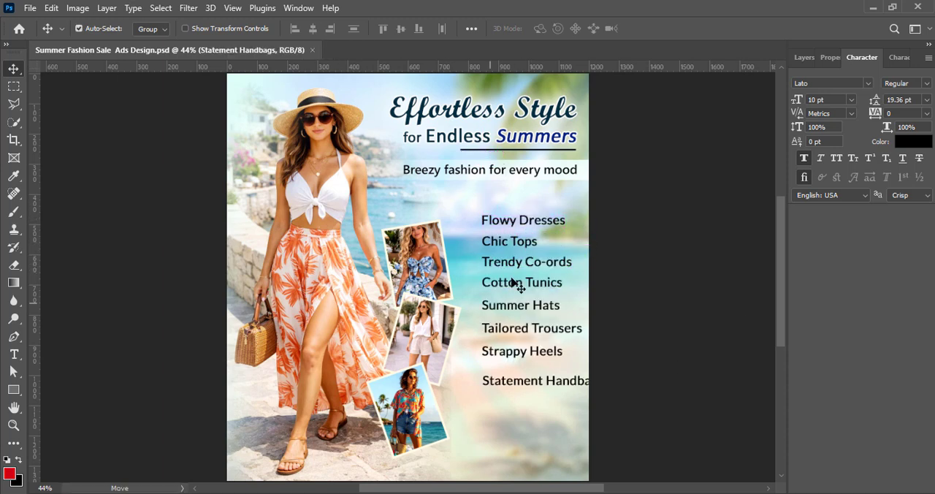
left_click_drag(515, 384, 513, 380)
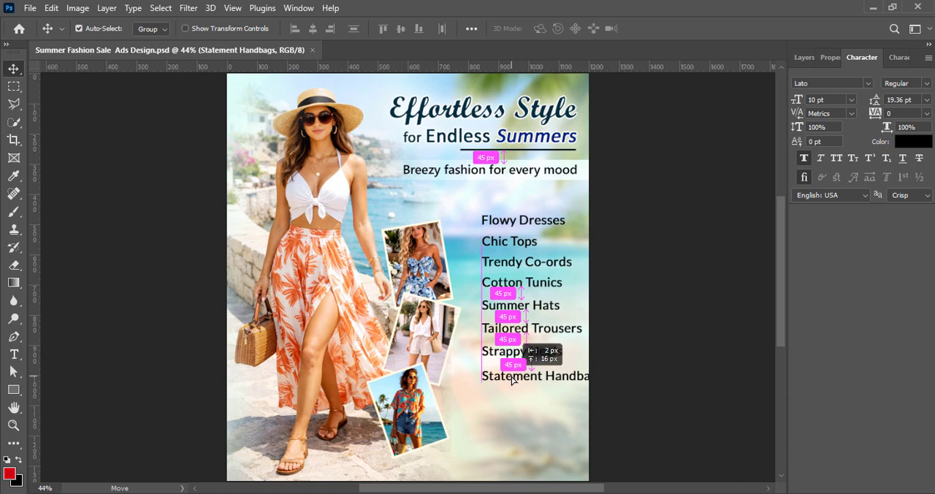
Spread the list lines from Flowy Dresses to Statement Handbags further apart vertically, and save the document
left_click_drag(508, 251, 516, 340)
left_click_drag(513, 355, 512, 363)
left_click_drag(518, 378, 520, 386)
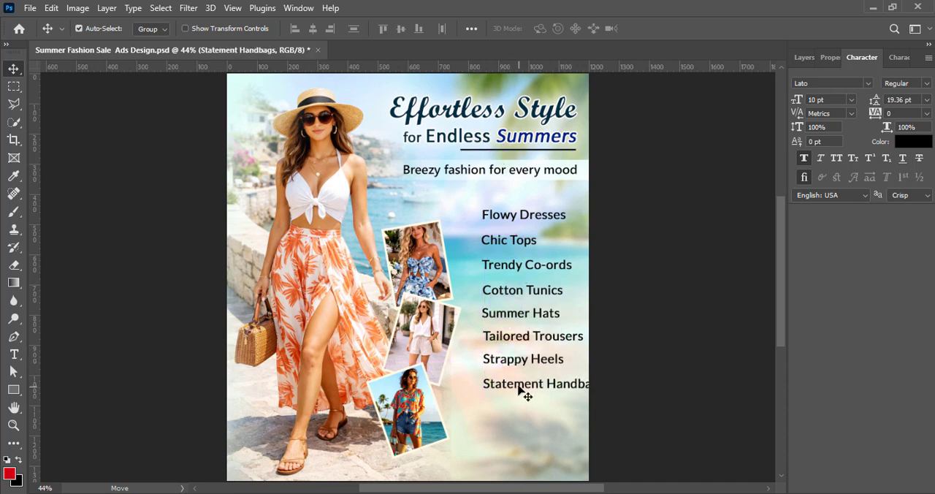
key("F7")
key("ctrl+s")
Scale the eight product list lines, from Flowy Dresses to Statement Handbags, down together to about 79 %
left_click(858, 173, "ctrl")
left_click(853, 228, "ctrl")
left_click(850, 257, "ctrl")
left_click(848, 284, "ctrl")
left_click(843, 314, "ctrl")
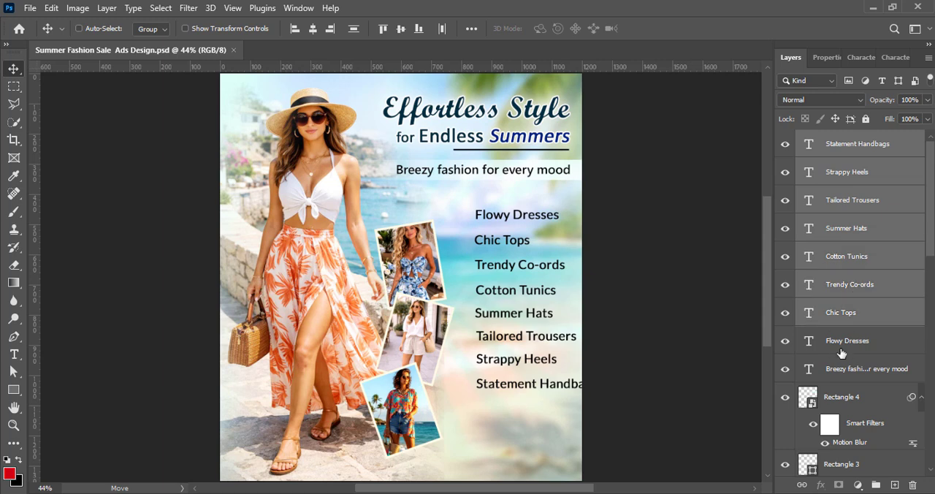
left_click(842, 342, "ctrl")
key("ctrl+t")
left_click_drag(598, 300, 577, 301)
mouse_move(509, 320)
left_mouse_down()
mouse_move(516, 326)
mouse_move(512, 305)
left_mouse_up()
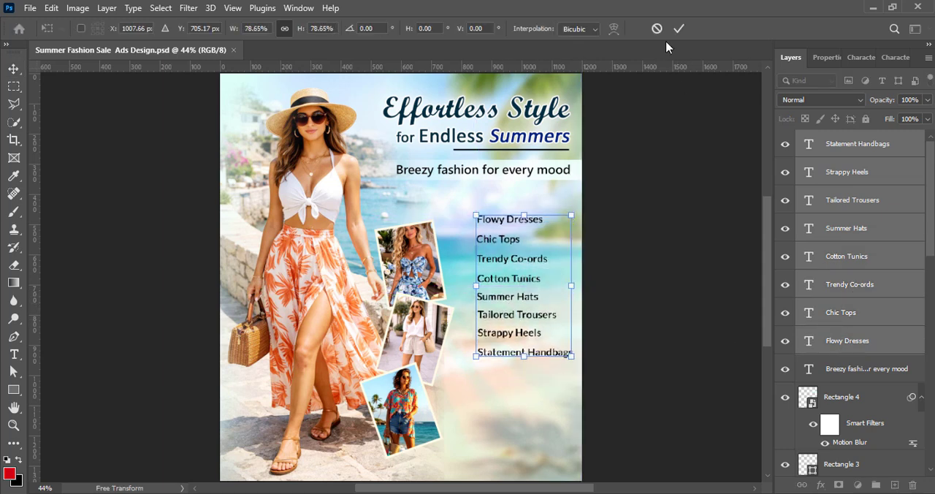
left_click(679, 28)
Nudge all eight product list lines upward together, closer to the "Breezy fashion for every mood" tagline
scroll(678, 321, "down", 1)
left_click(845, 150)
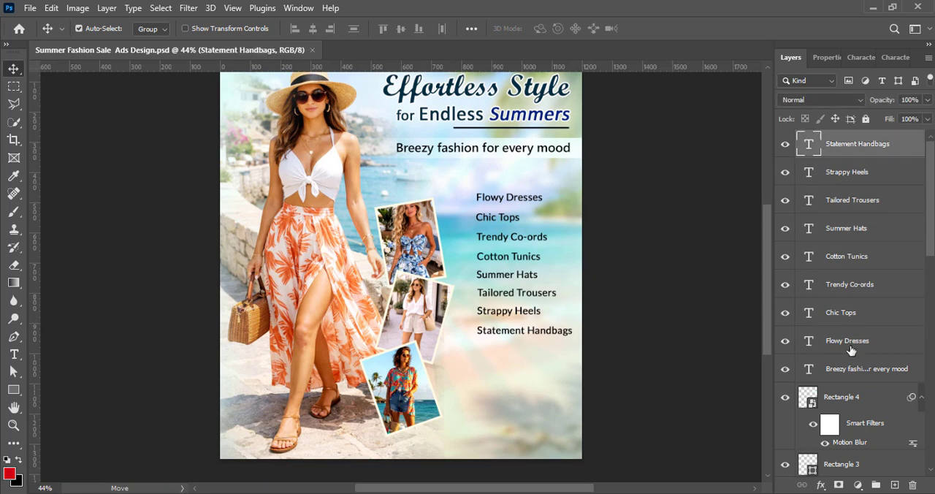
left_click(850, 347, "shift")
key("shift+Up")
key("shift+Up")
key("shift+Up")
key("shift+Up")
key("shift+Up")
key("shift+Up")
key("shift+Up")
left_click(673, 296)
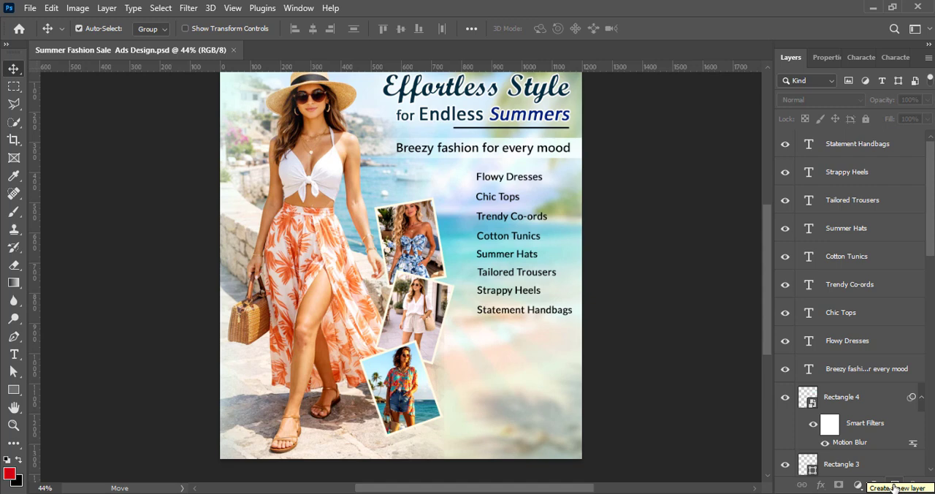
Browse the legacy custom shape folders, including Nature, Symbols, Shapes and Ornaments, for a bullet shape
key("u")
left_click(555, 29)
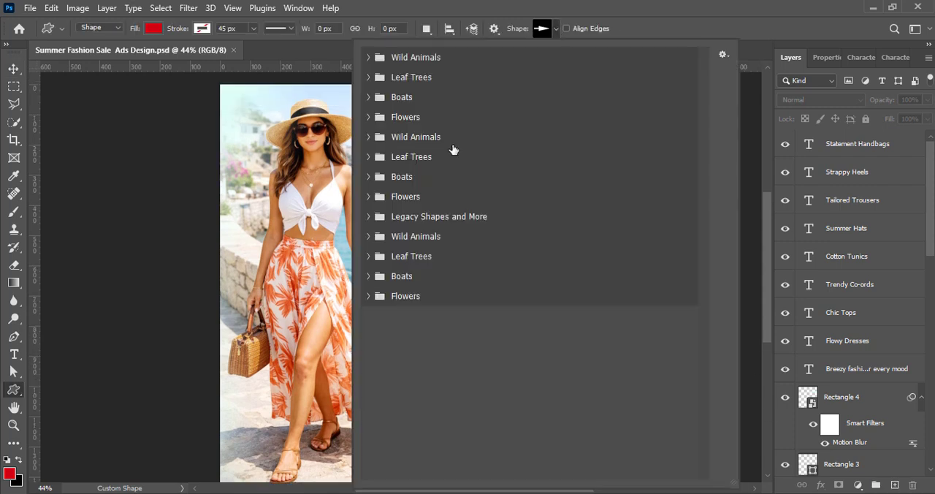
left_click(369, 216)
left_click(383, 257)
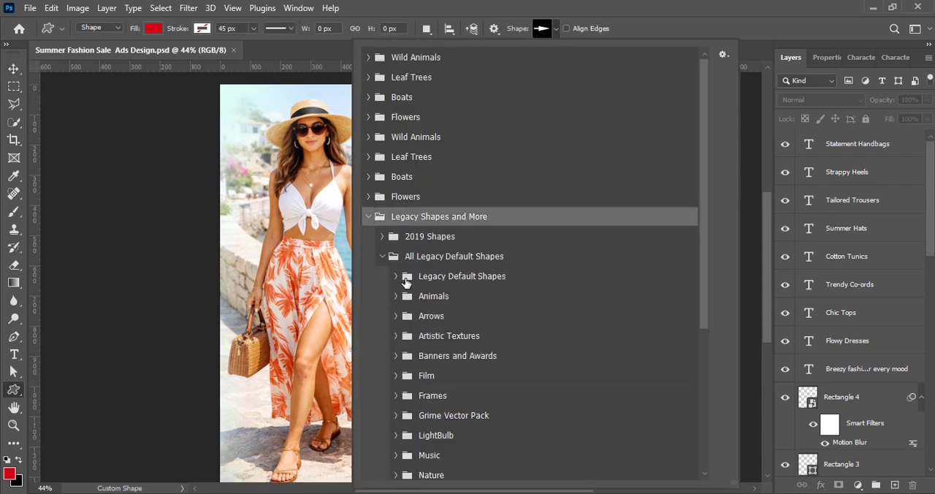
left_click(406, 282)
scroll(403, 276, "down", 3)
left_click(395, 212)
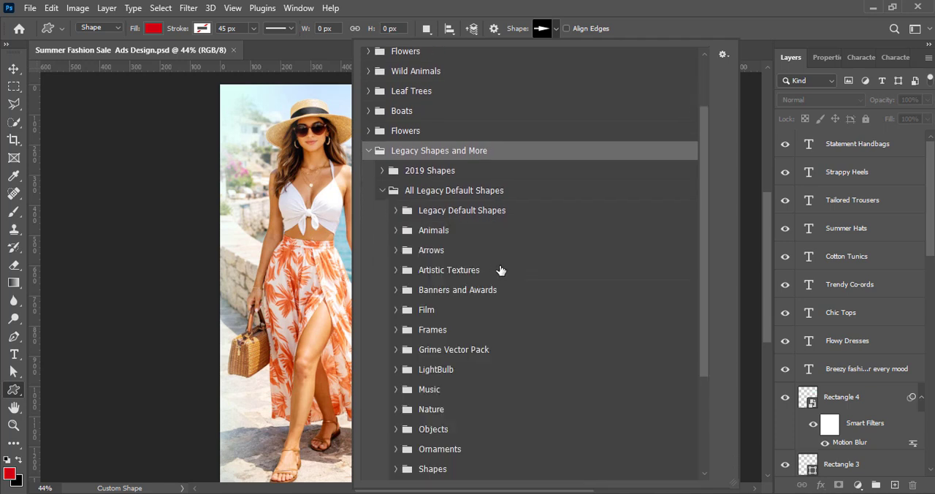
scroll(501, 271, "down", 4)
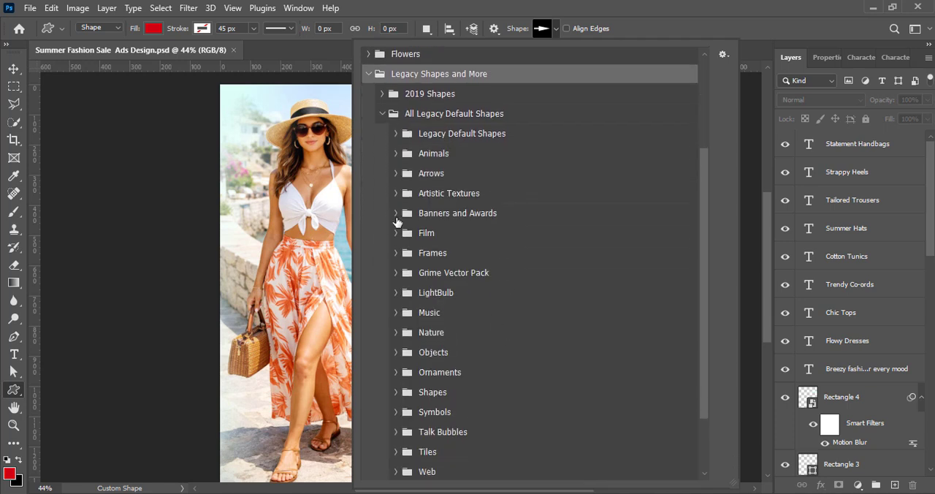
left_click(396, 333)
scroll(585, 380, "down", 5)
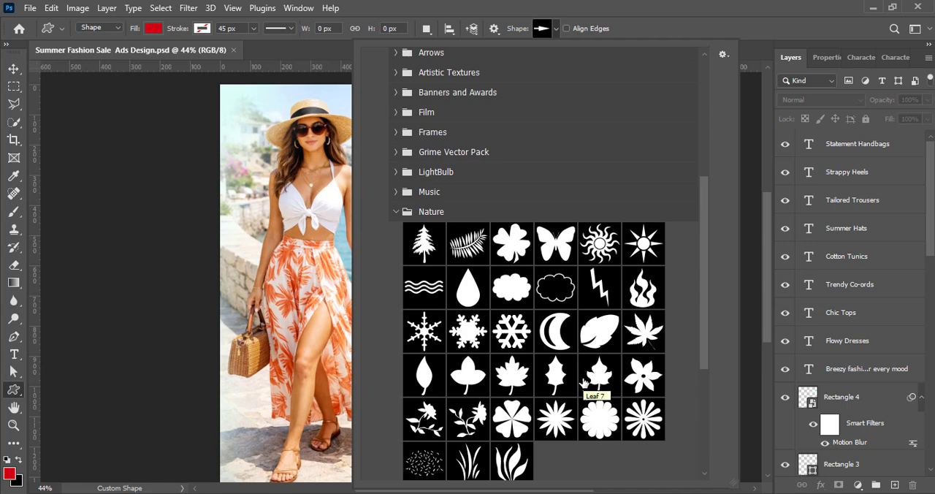
scroll(585, 434, "down", 2)
left_click(399, 188)
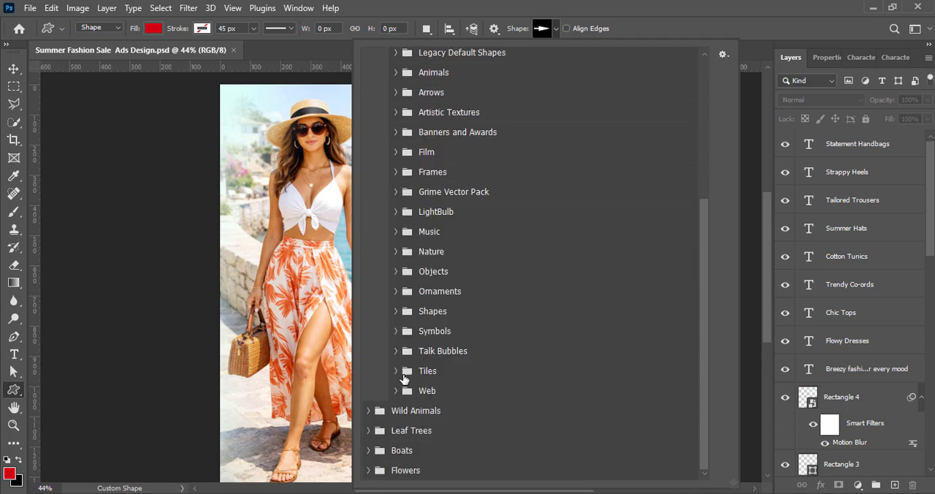
left_click(399, 389)
scroll(596, 407, "down", 8)
scroll(596, 407, "down", 5)
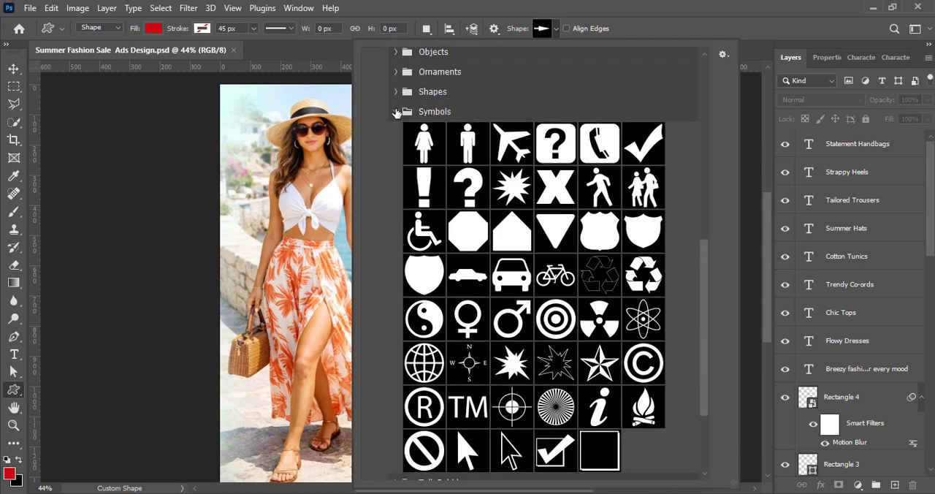
left_click(397, 112)
left_click(397, 310)
scroll(593, 393, "down", 5)
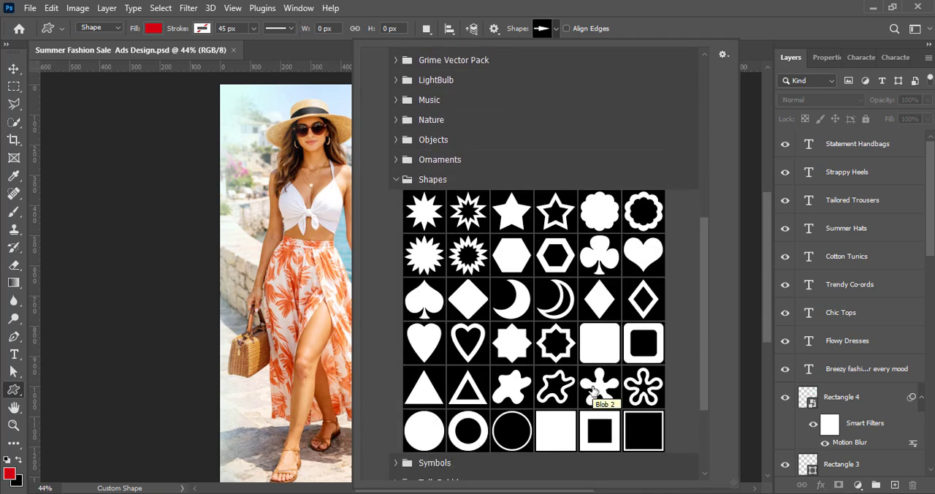
left_click(396, 179)
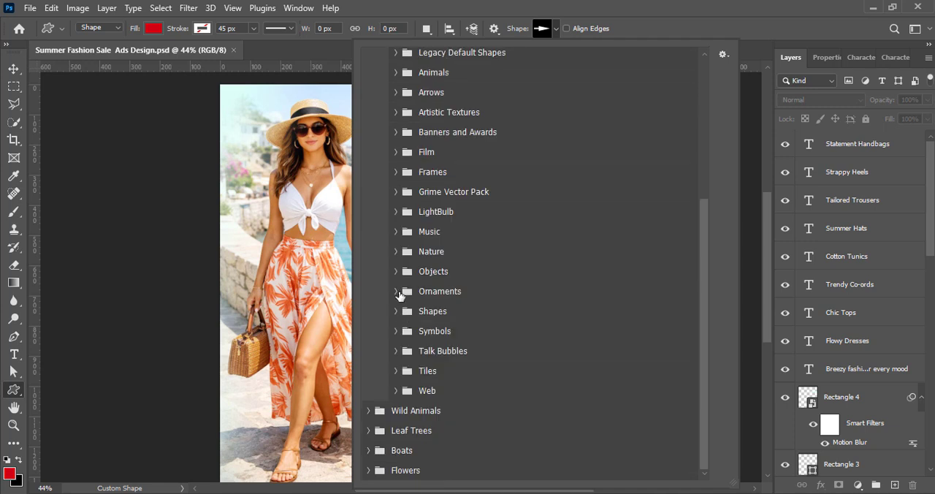
left_click(398, 291)
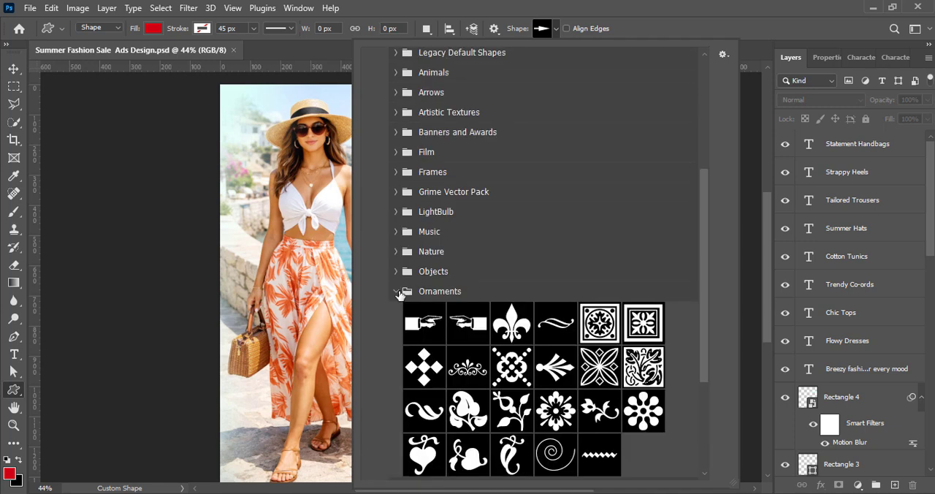
left_click(398, 292)
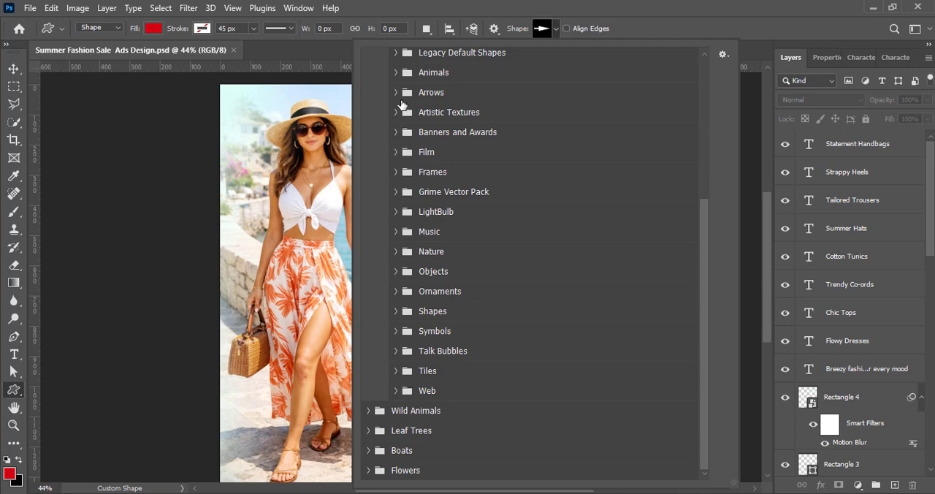
Draw the Nature custom shape Flower 4 about 25 px wide in front of "Flowy Dresses" and fill it dark navy-teal
left_click(396, 252)
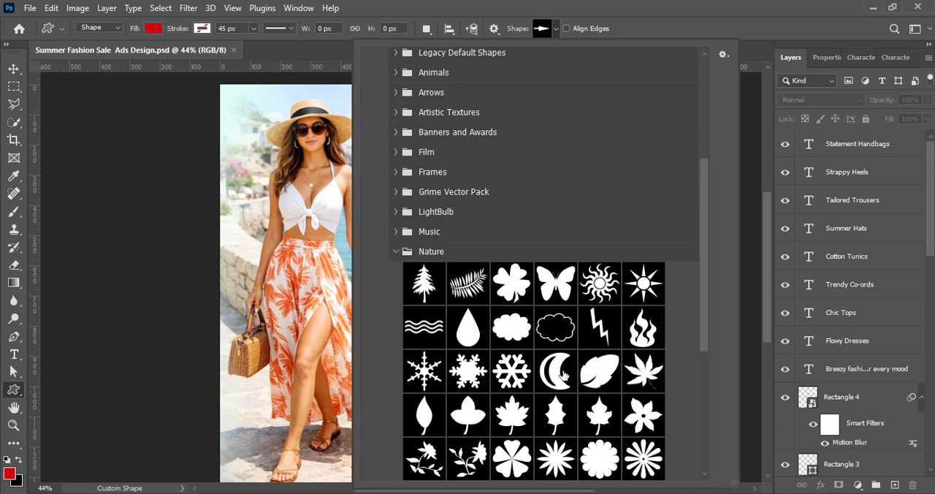
scroll(562, 375, "down", 1)
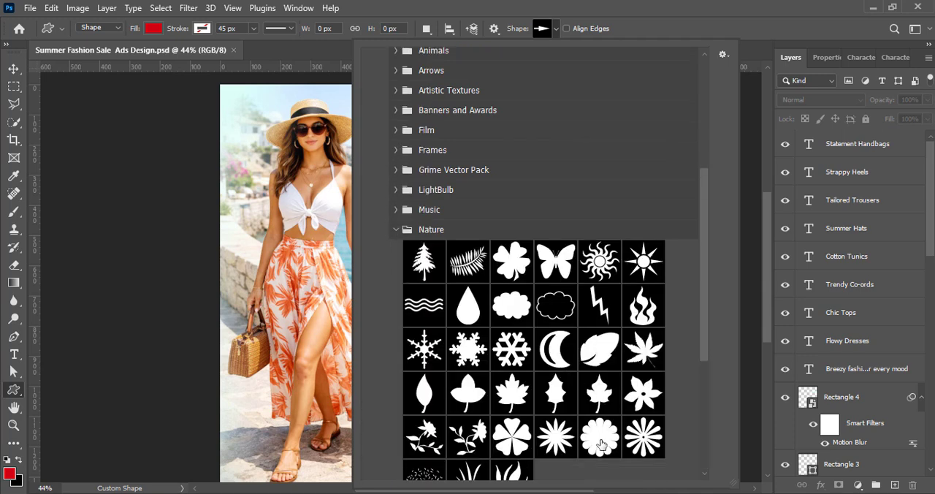
double_click(513, 447)
scroll(577, 286, "up", 5)
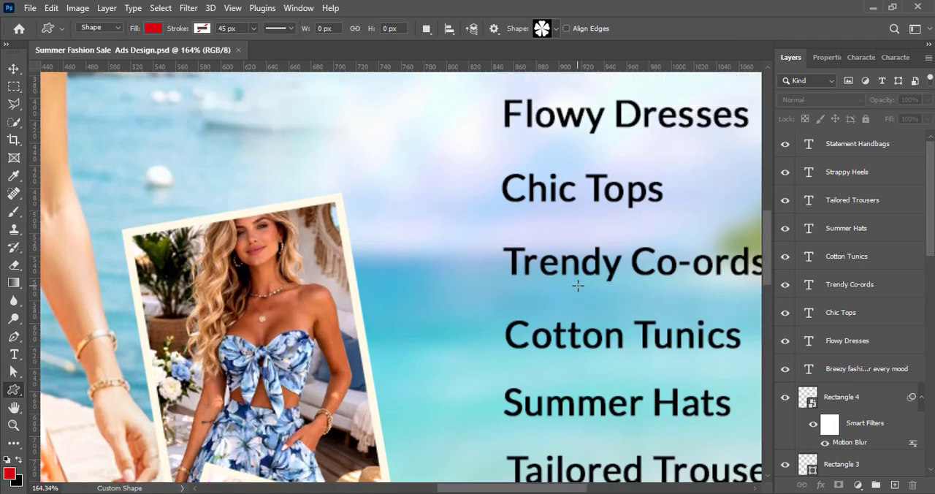
scroll(577, 285, "up", 2)
left_click_drag(429, 158, 461, 190)
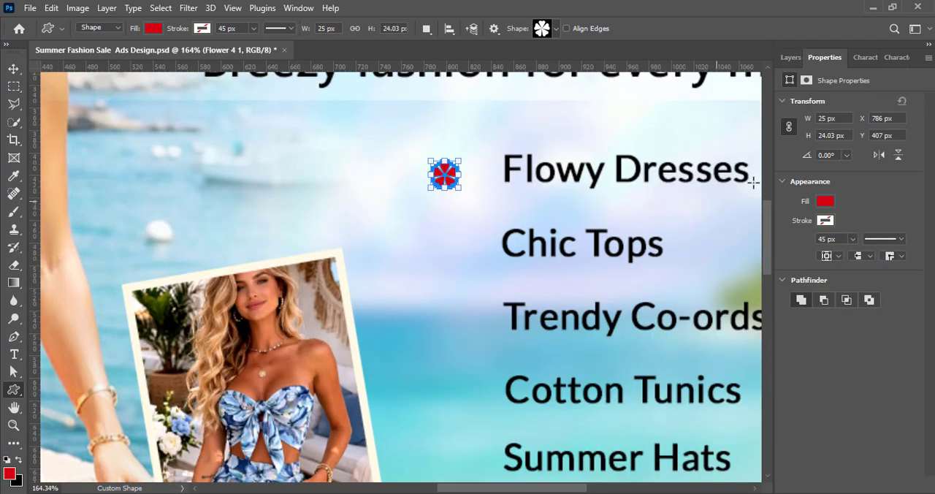
left_click(825, 201)
double_click(786, 273)
key("v")
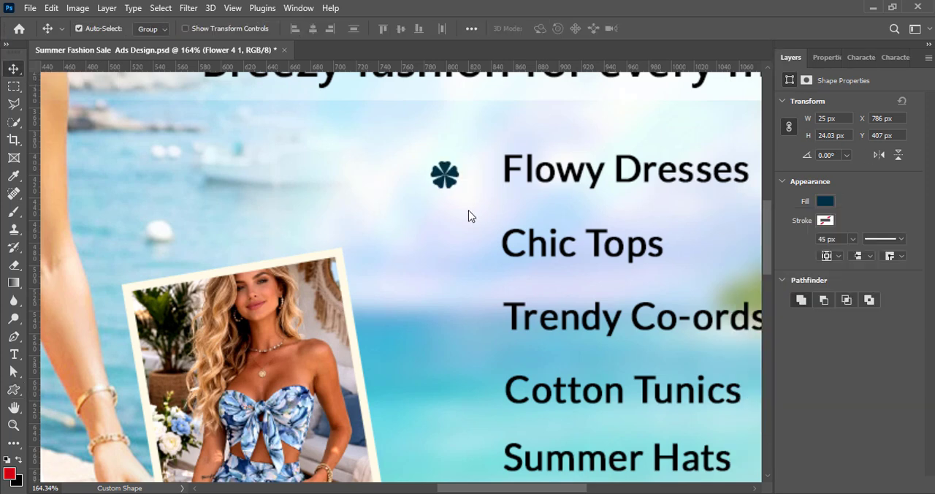
Duplicate the flower bullet in front of "Chic Tops" and "Trendy Co-ords", lining up all three with their text
mouse_move(448, 179)
left_mouse_down()
mouse_move(455, 172)
mouse_move(459, 196)
mouse_move(448, 242)
mouse_move(454, 325)
left_mouse_up()
scroll(606, 333, "down", 1)
left_click(456, 214)
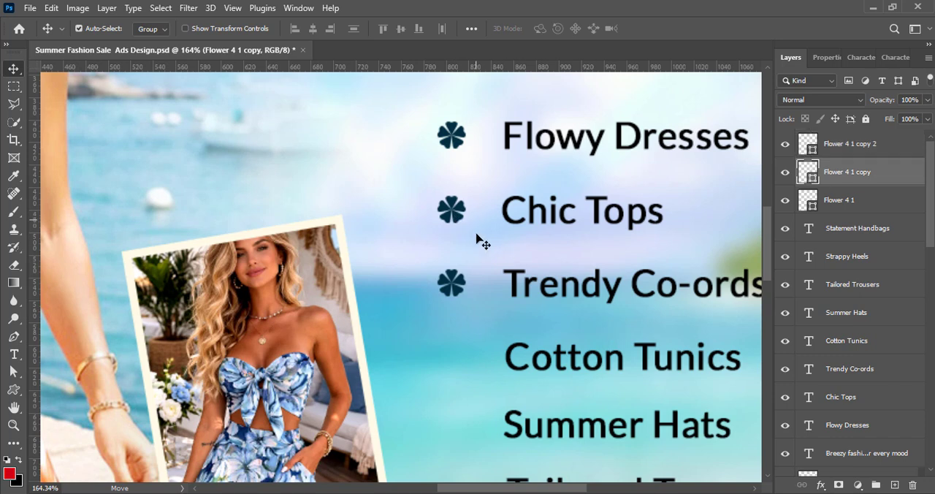
left_click(465, 132)
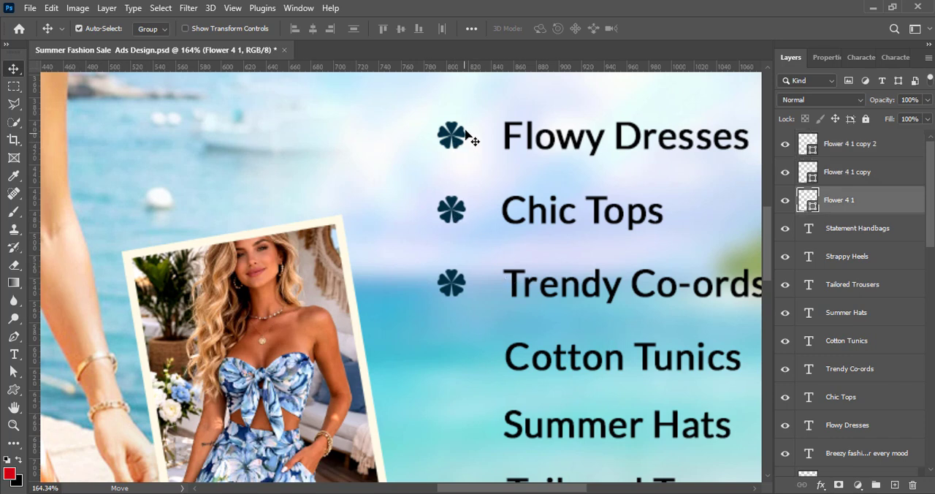
left_click(466, 289)
Duplicate the flower bullet for the five lines from Cotton Tunics to Statement Handbags, and save the document
scroll(466, 289, "down", 2)
left_click_drag(453, 218, 459, 365)
scroll(459, 366, "down", 3)
left_click_drag(459, 277, 459, 346)
scroll(459, 347, "down", 1)
left_click_drag(458, 314, 458, 378)
scroll(459, 385, "down", 2)
key("ctrl+s")
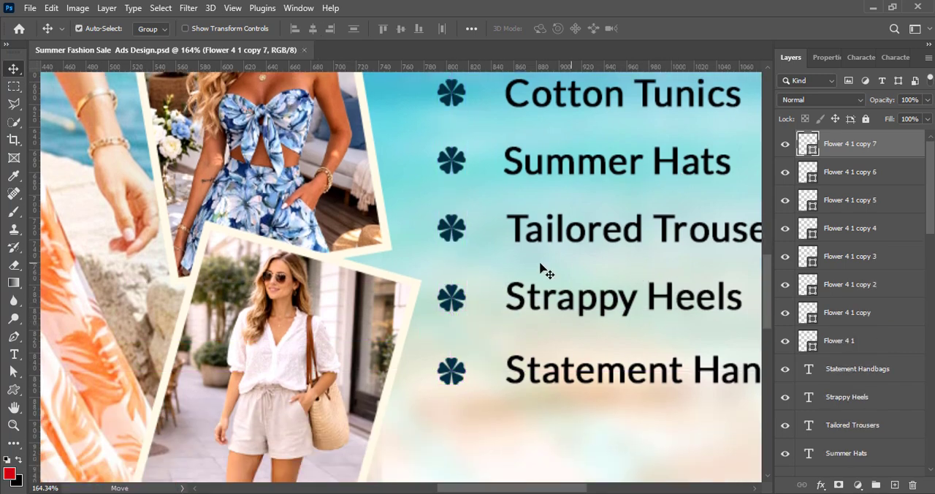
Draw a rectangle about 384 × 534 px on a new layer beneath the product list text and fill it pale mint
scroll(544, 270, "down", 5)
left_click(895, 484)
left_click_drag(840, 144, 877, 358)
left_click(11, 391)
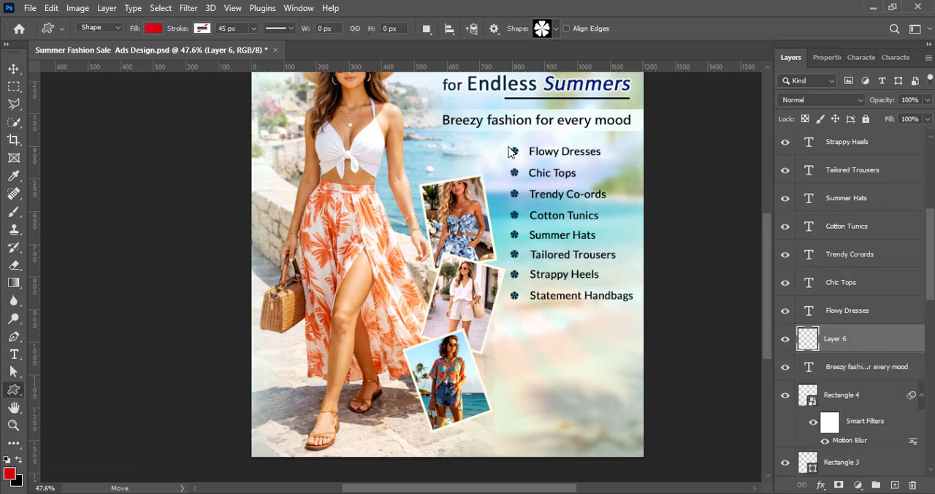
key("shift+u")
left_click_drag(504, 141, 628, 319)
left_click_drag(566, 319, 566, 317)
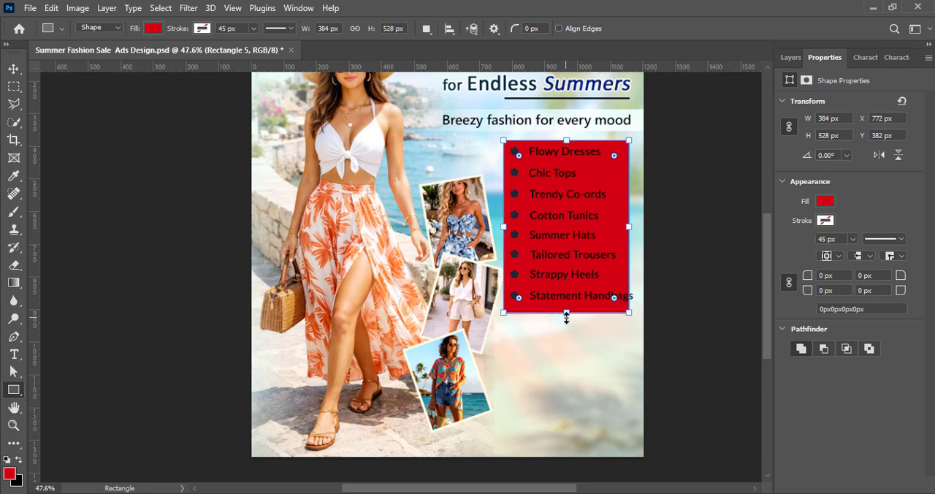
left_click_drag(583, 128, 582, 126)
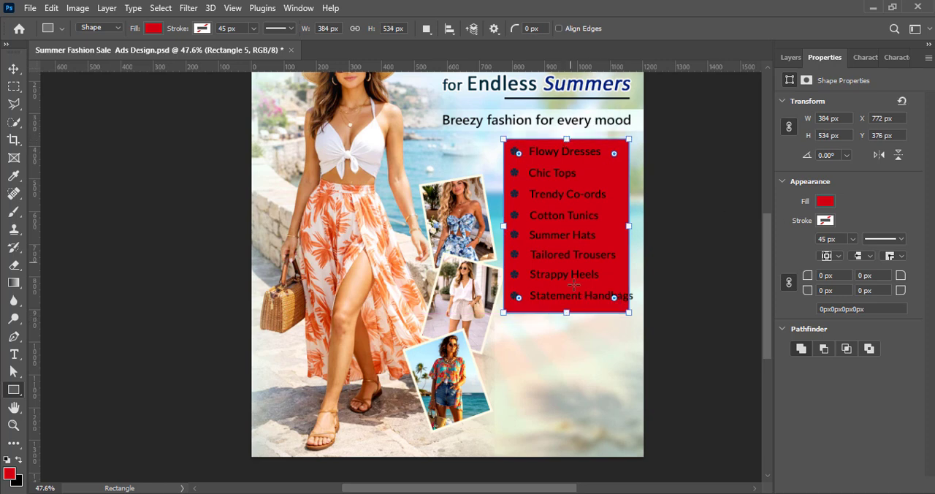
left_click(826, 201)
left_click(759, 274)
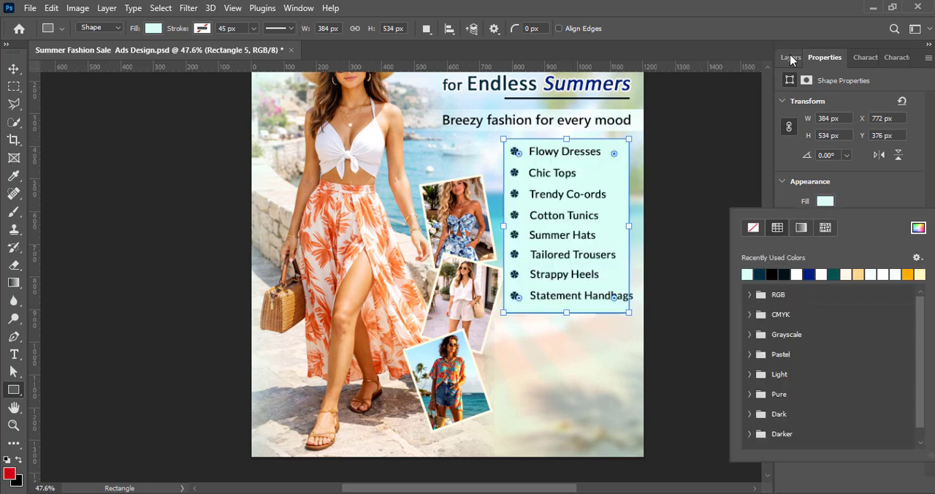
Round all four corners of the mint rectangle behind the list equally, and save the document
left_click(791, 57)
left_click(825, 57)
type("50")
key("Return")
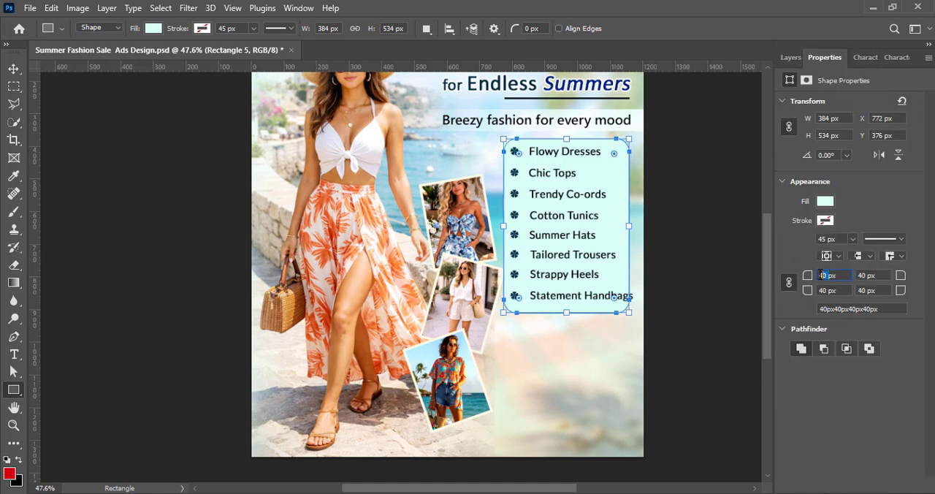
left_click(791, 57)
key("v")
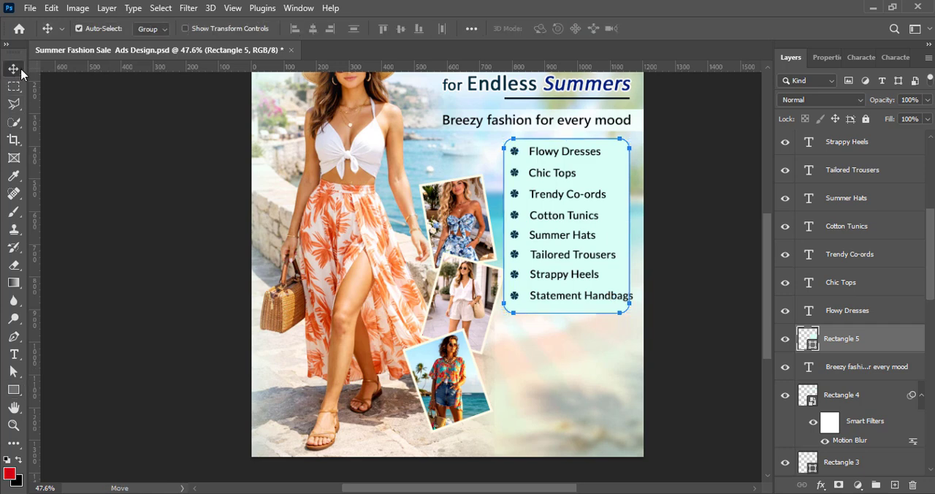
key("ctrl+s")
left_click(870, 313)
scroll(847, 278, "up", 5)
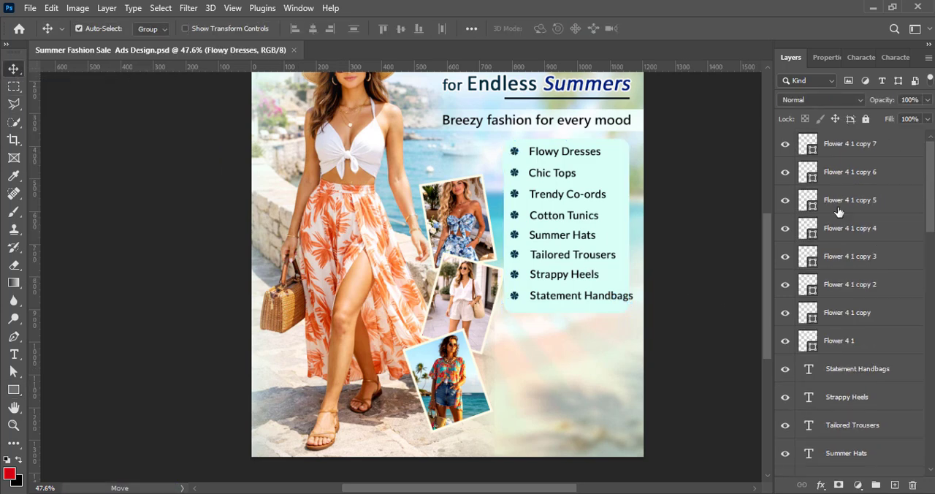
left_click(856, 145, "shift")
key("ctrl+t")
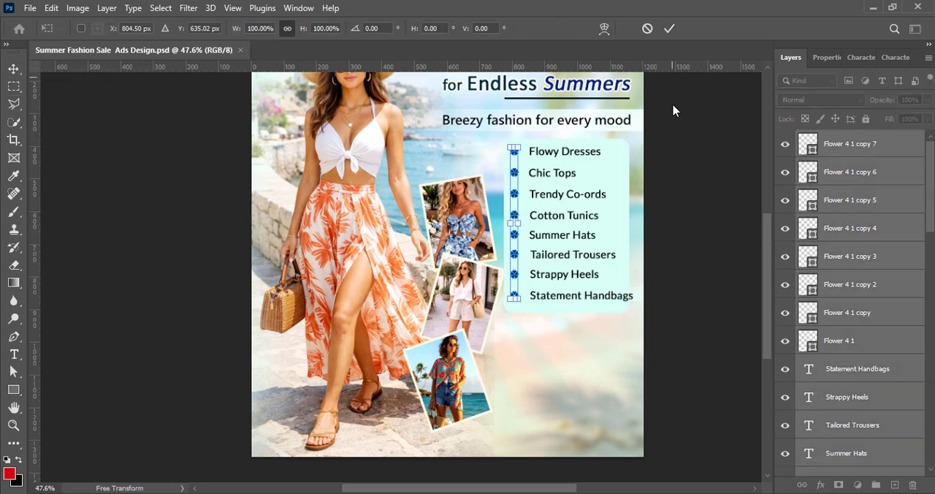
left_click(670, 27)
Group the eight flower bullets into one group and the eight product list text lines into another
left_click(855, 149)
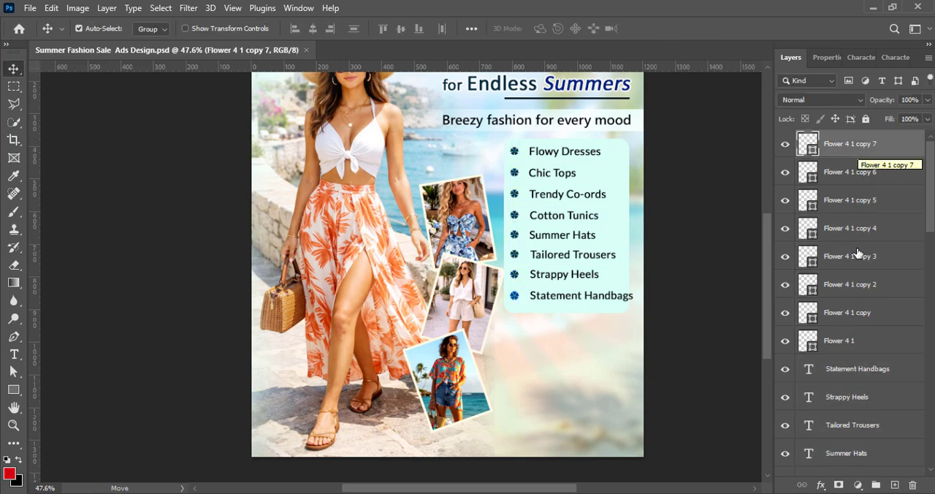
left_click(857, 344, "shift")
key("ctrl+g")
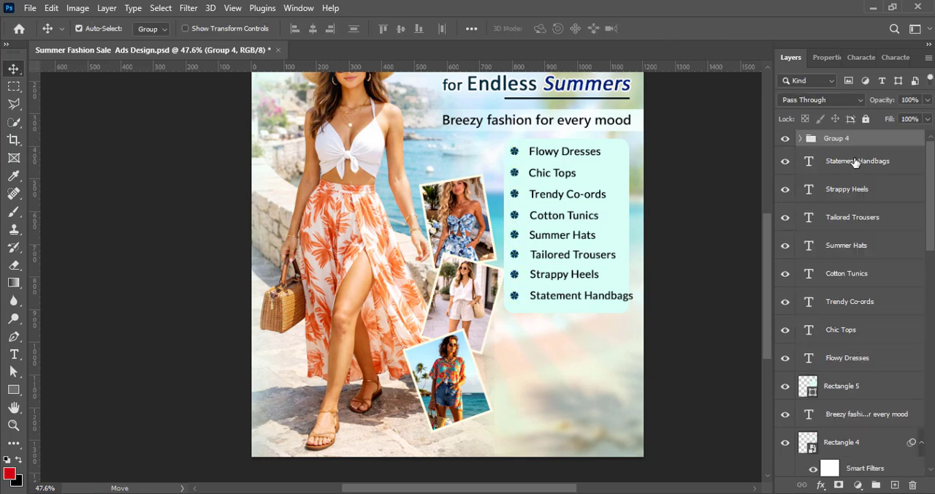
left_click(855, 162)
left_click(845, 361, "shift")
key("ctrl+g")
Scale the flower bullet group and the product list text group together to about 92.7% so they fit the mint panel
left_click(857, 141, "shift")
key("ctrl+t")
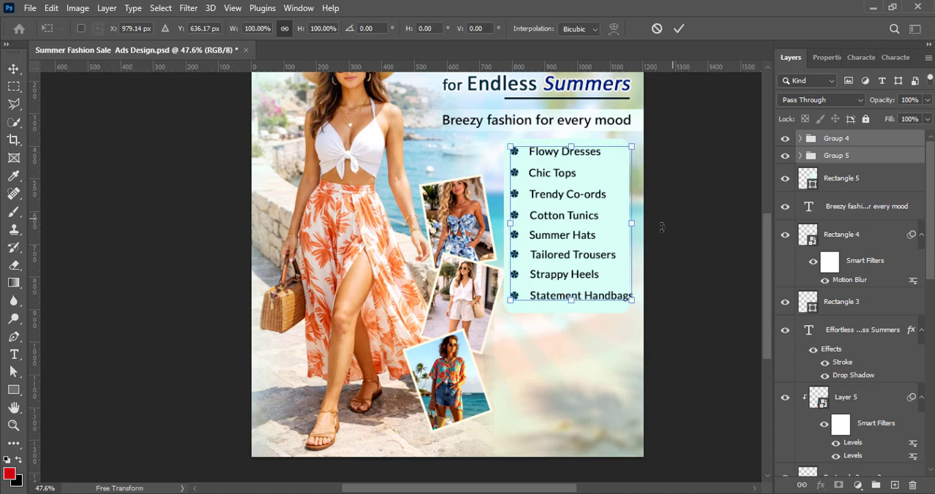
left_click_drag(632, 229, 622, 228)
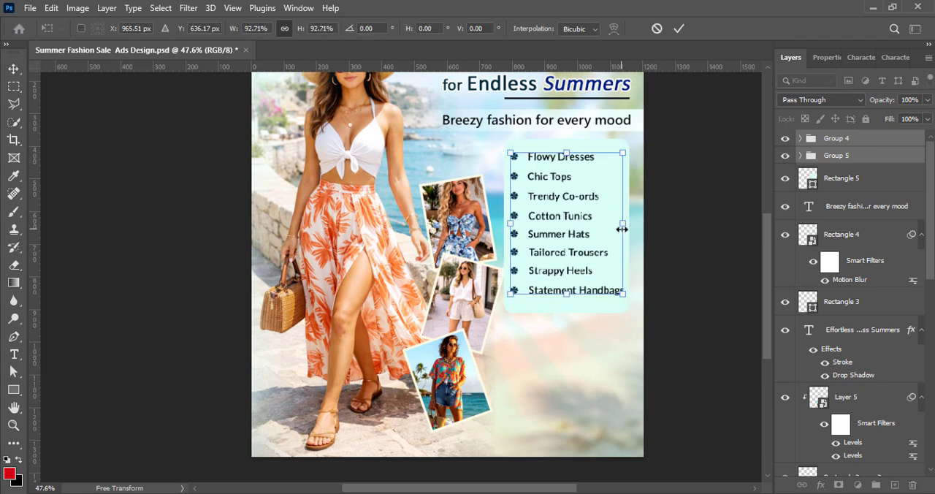
left_click(679, 29)
Shrink the mint rectangle to about 94% height and 99.5% width, and position it evenly behind the product list
left_click(560, 316)
key("ctrl+t")
left_click_drag(566, 313, 566, 302)
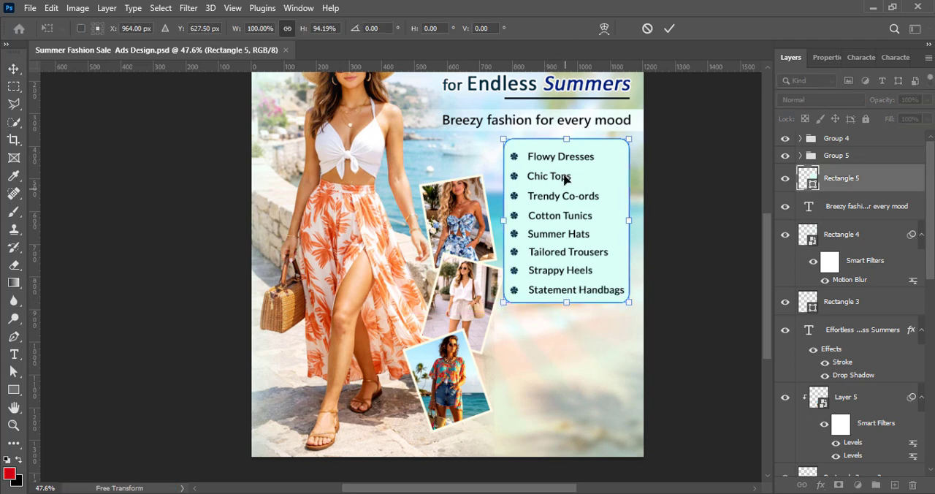
key("Return")
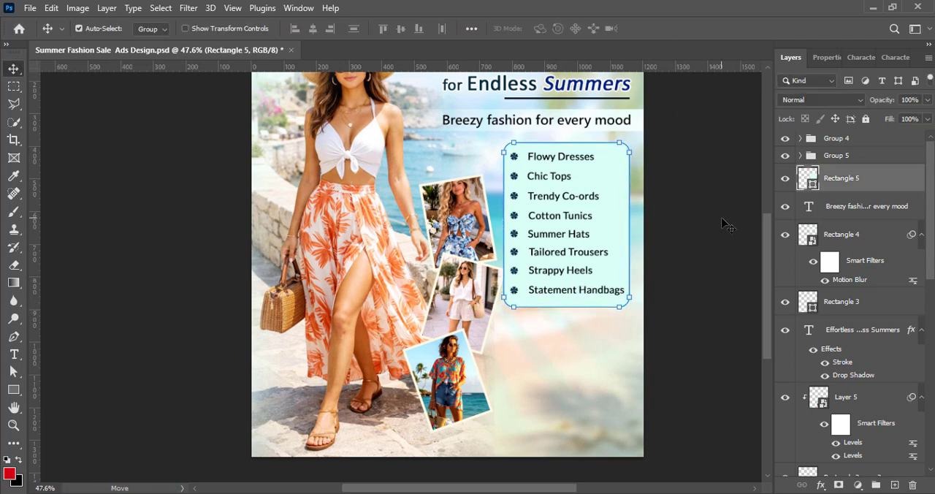
key("ctrl+t")
left_click_drag(504, 224, 505, 224)
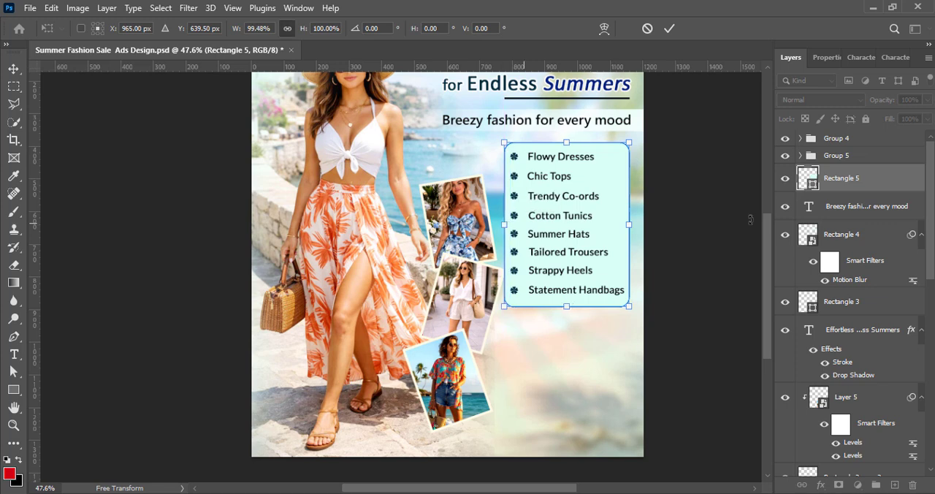
left_click(670, 28)
key("shift+Left")
Deselect all layers and save the document
left_click(729, 267)
left_click(464, 307)
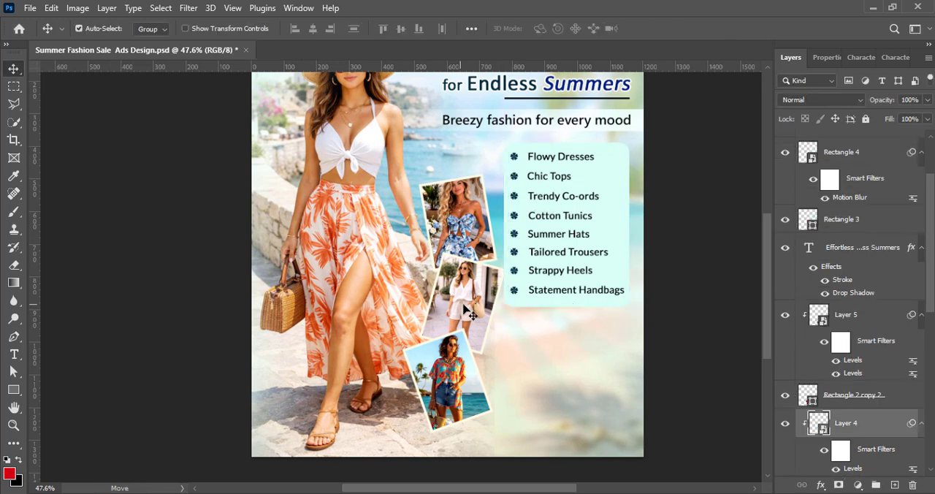
scroll(860, 457, "down", 1)
left_click(713, 344, "ctrl")
key("ctrl+s")
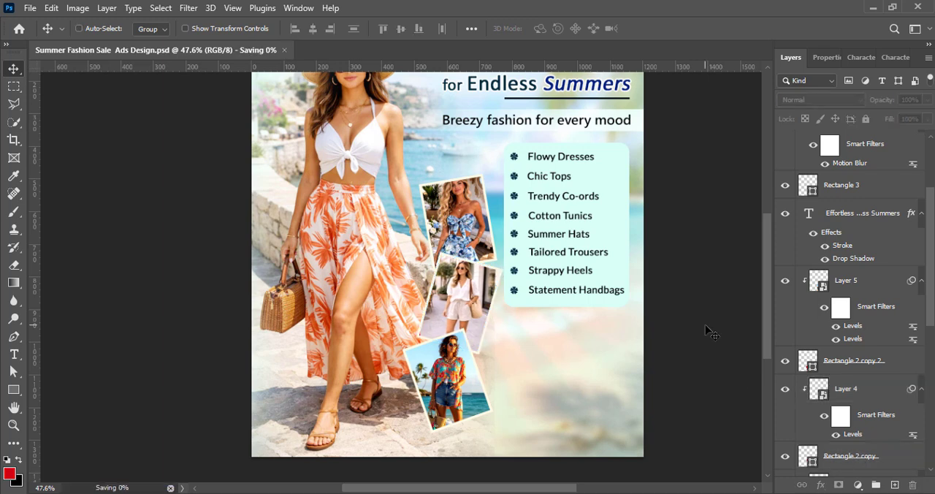
Select the mint rectangle behind the product list and open its blending mode choices
left_click(587, 306)
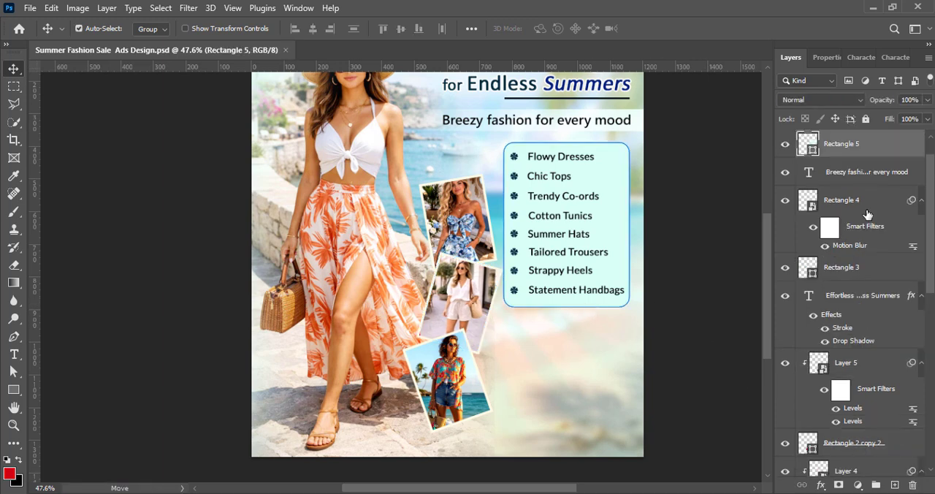
left_click(835, 102)
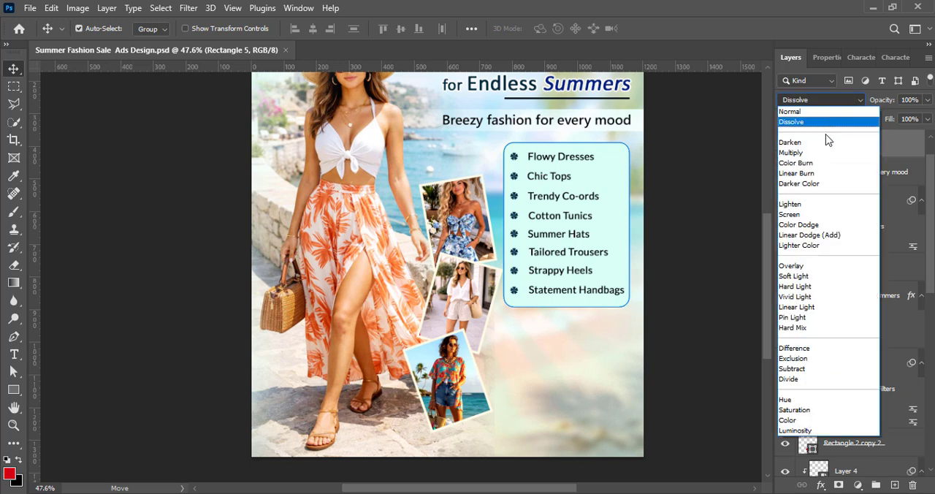
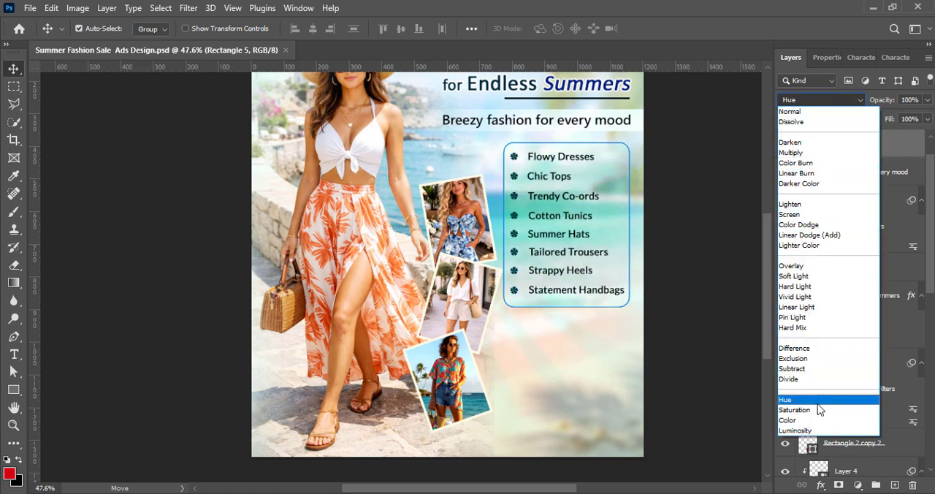
Set the mint rectangle's blending mode to Luminosity and deselect it
left_click(816, 428)
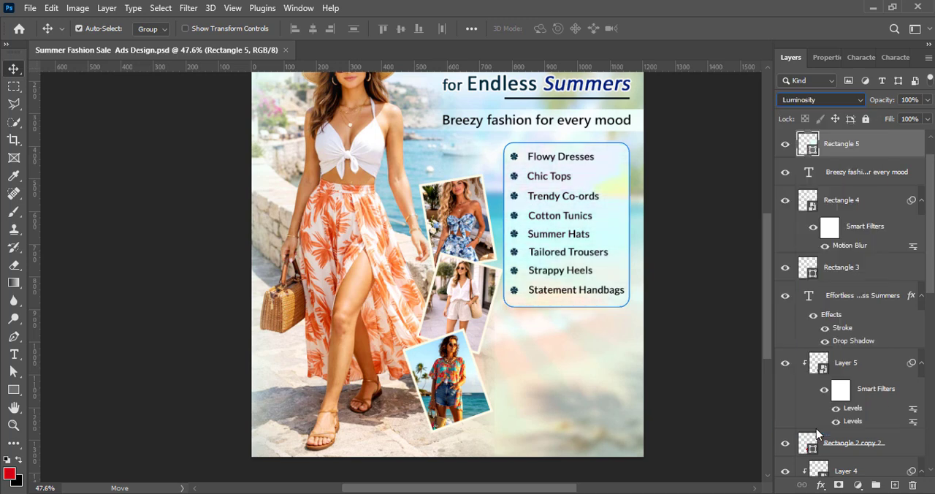
left_click(704, 386)
Soften the lower edge of the woman photo using a soft 600 px eraser, and save the document
left_click(468, 453)
left_click(13, 265)
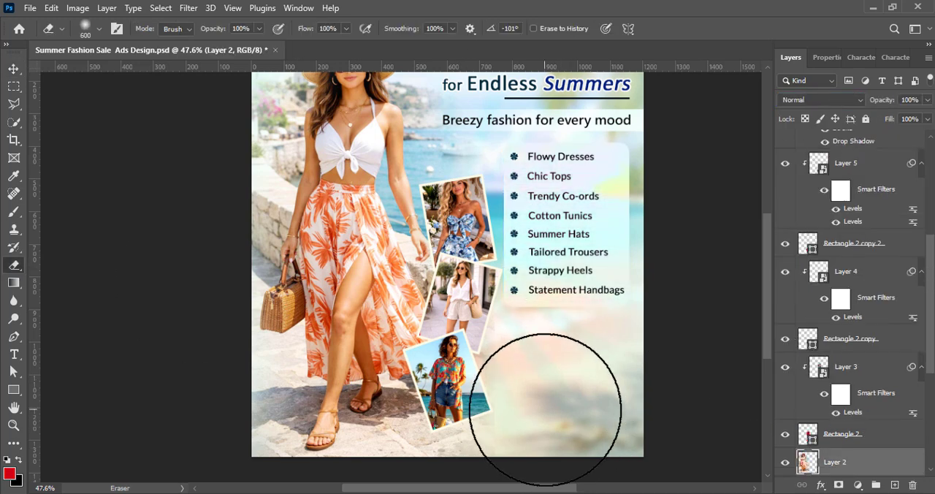
left_click(14, 68)
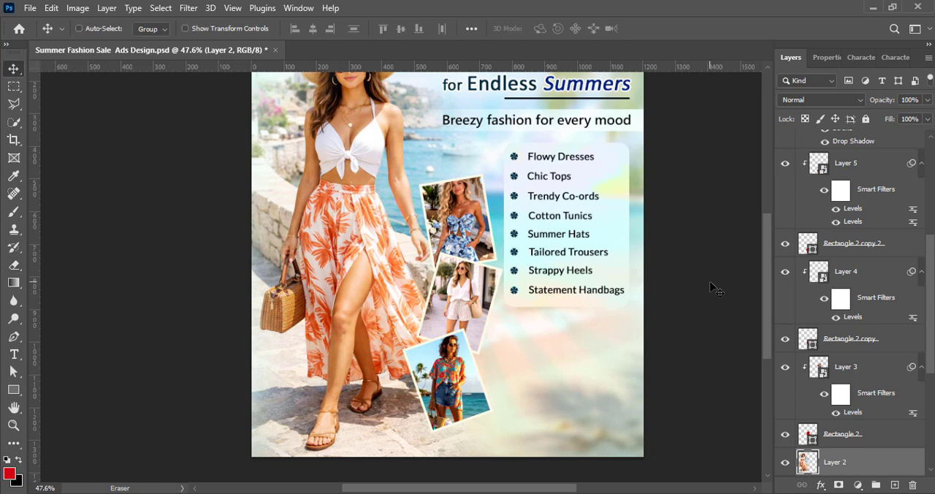
scroll(710, 288, "down", 2)
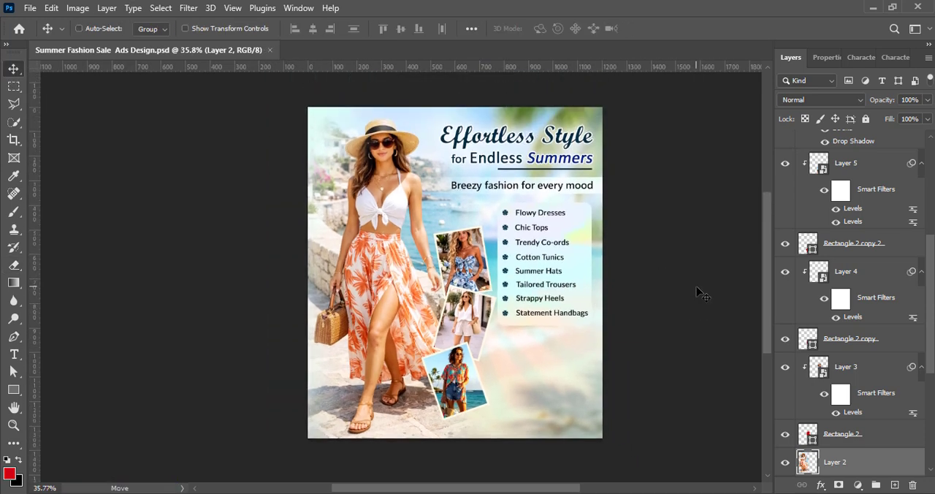
scroll(700, 292, "up", 1)
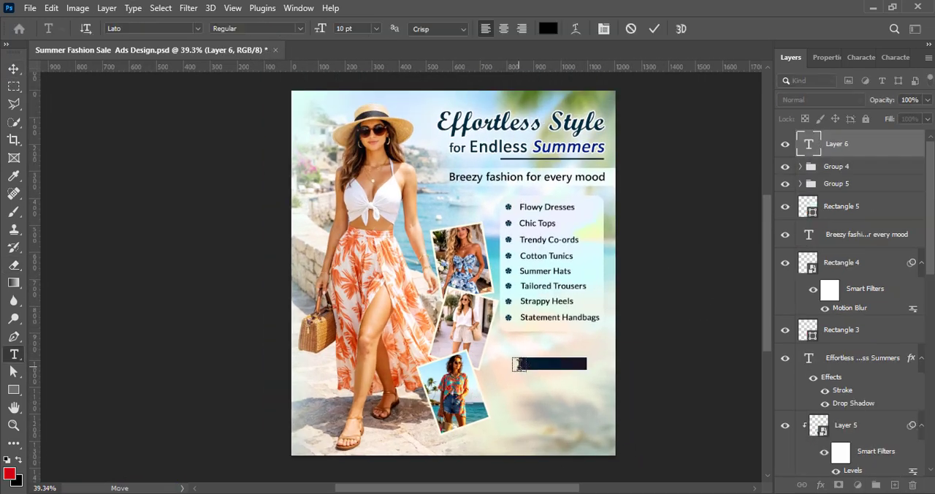
Place the text "Flat 30% – 60% Off" below the product list and break it into two lines after "Flat"
left_click(14, 68)
left_click_drag(548, 365, 533, 368)
double_click(544, 368)
left_click(525, 366)
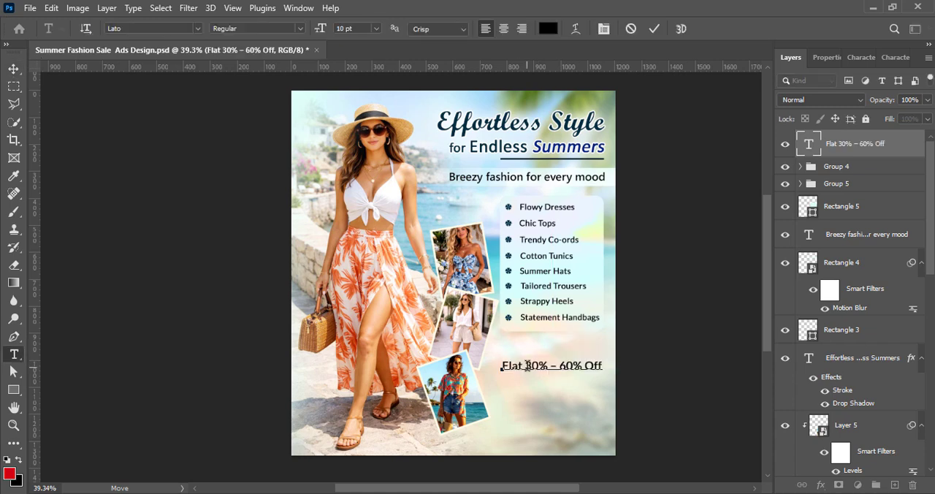
key("Return")
left_click(656, 30)
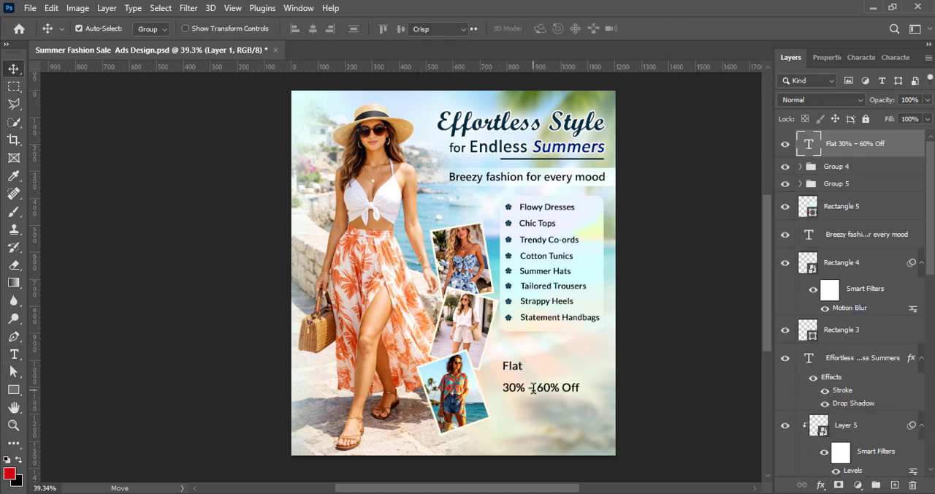
Center-align the two lines of the discount text and adjust its placement below the product list
double_click(532, 388)
left_click(503, 28)
left_click(652, 32)
left_click_drag(500, 383, 542, 382)
Enlarge the "30% – 60%" part of the discount text to 16 pt
double_click(508, 382)
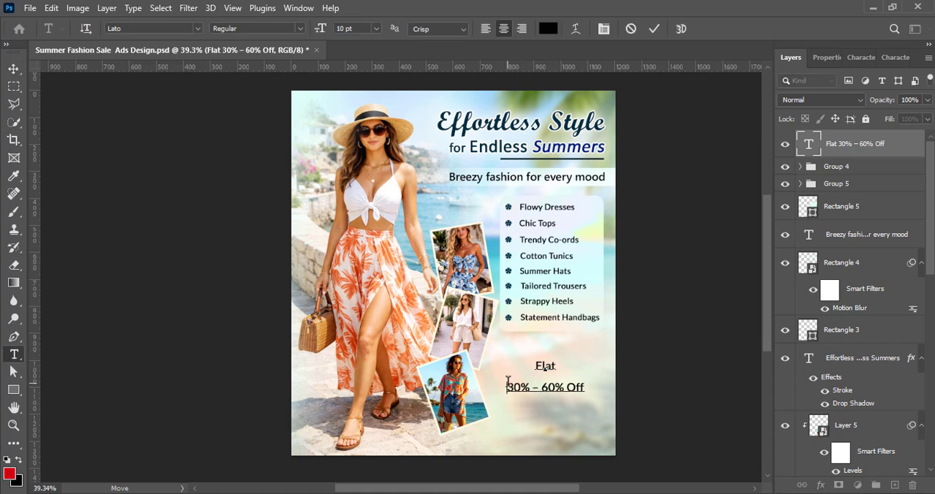
left_click(861, 57)
left_click(851, 100)
left_click(833, 188)
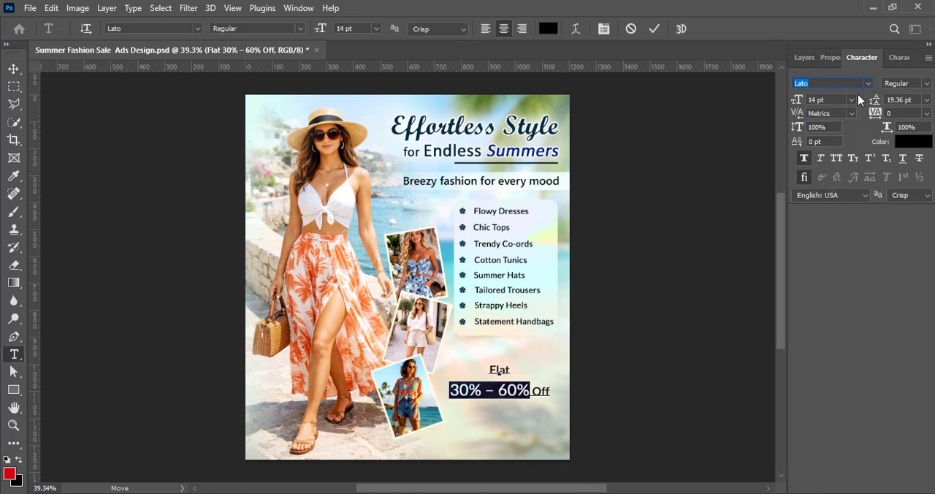
left_click(852, 100)
left_click(839, 212)
left_click(655, 29)
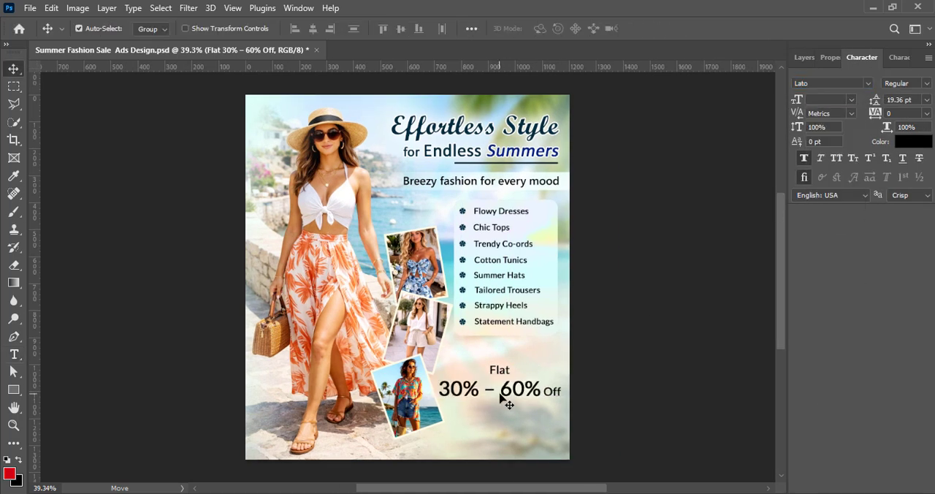
double_click(500, 394)
left_click_drag(440, 390, 543, 391)
left_click(853, 100)
left_click(843, 203)
left_click(656, 29)
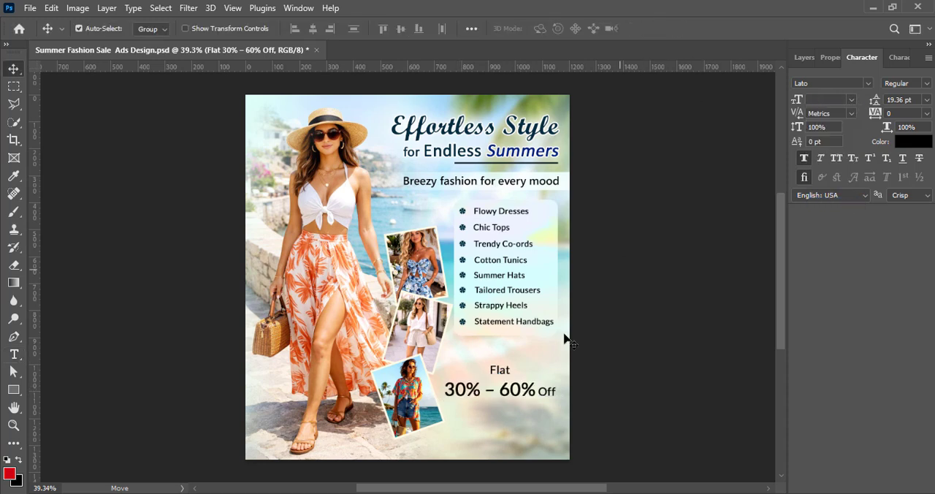
Set the whole discount text in Myriad Variable Concept and give "30% – 60%" the Bold Italic style
double_click(520, 405)
left_click(868, 83)
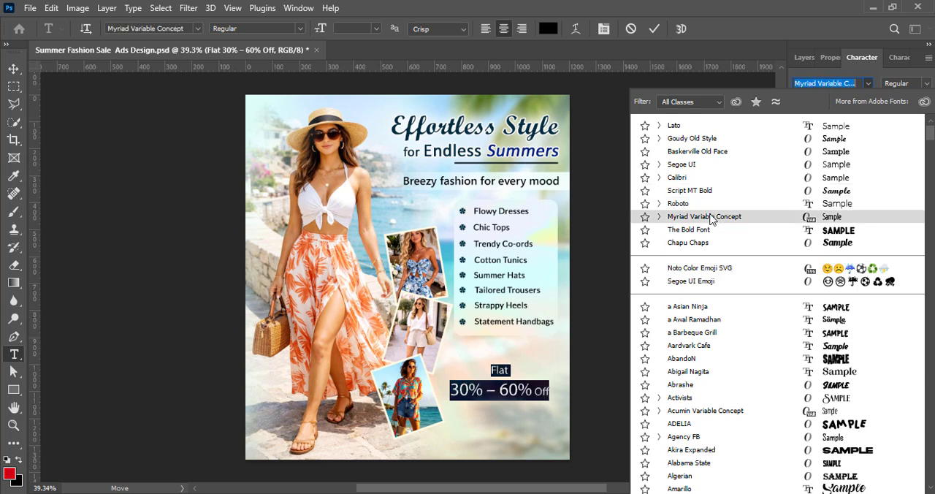
left_click(712, 220)
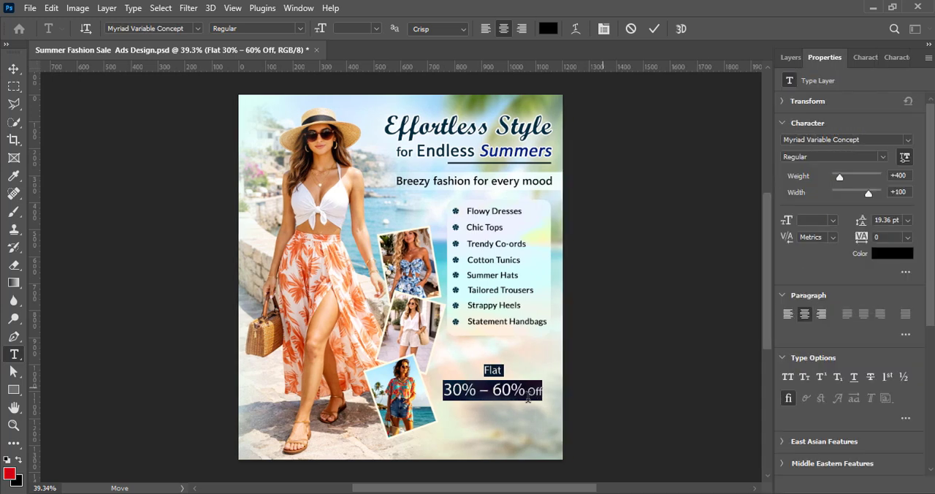
left_click(883, 156)
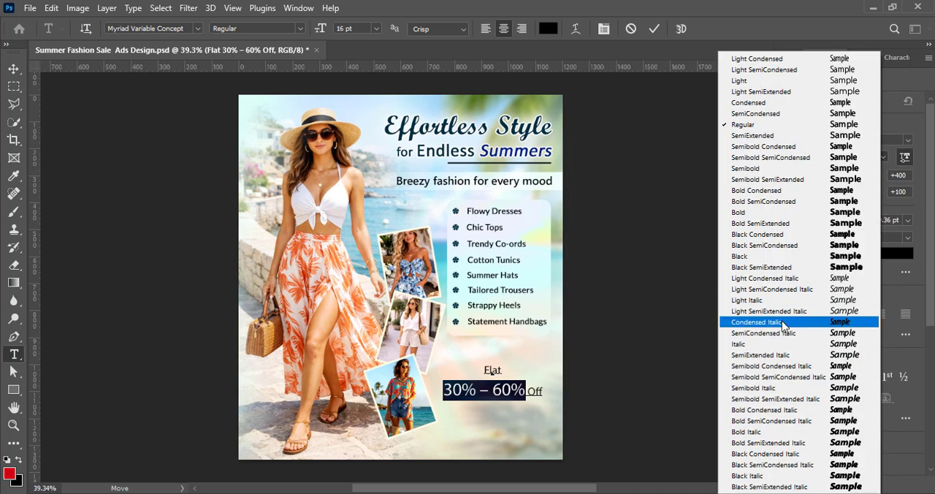
left_click(770, 434)
Give the word "Flat" the Semibold style and a size of 12 pt
double_click(492, 369)
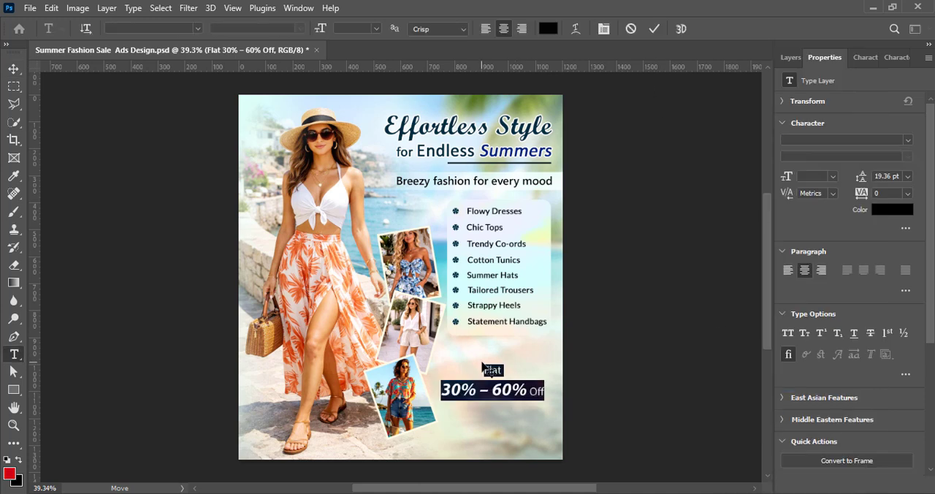
left_click(883, 157)
left_click(760, 171)
left_click(833, 220)
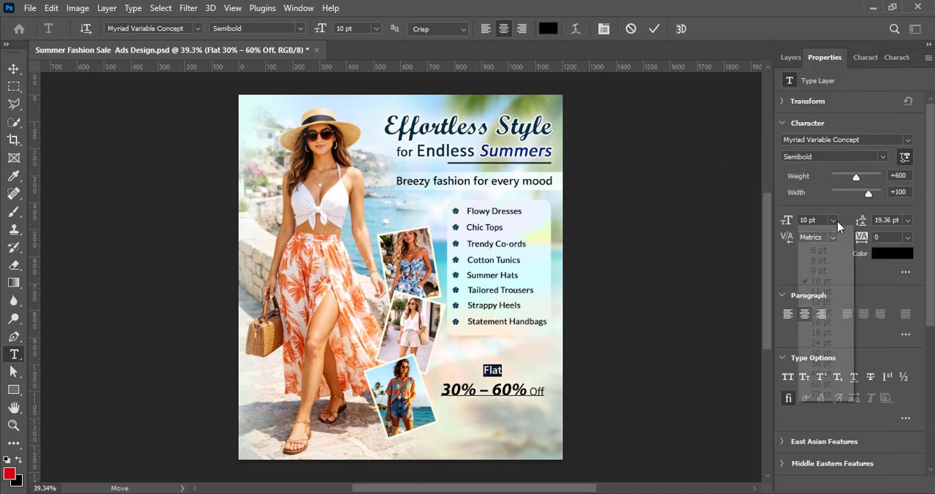
left_click(824, 303)
Set the word "Off" in the Semibold style and finish editing the discount text
left_click(884, 157)
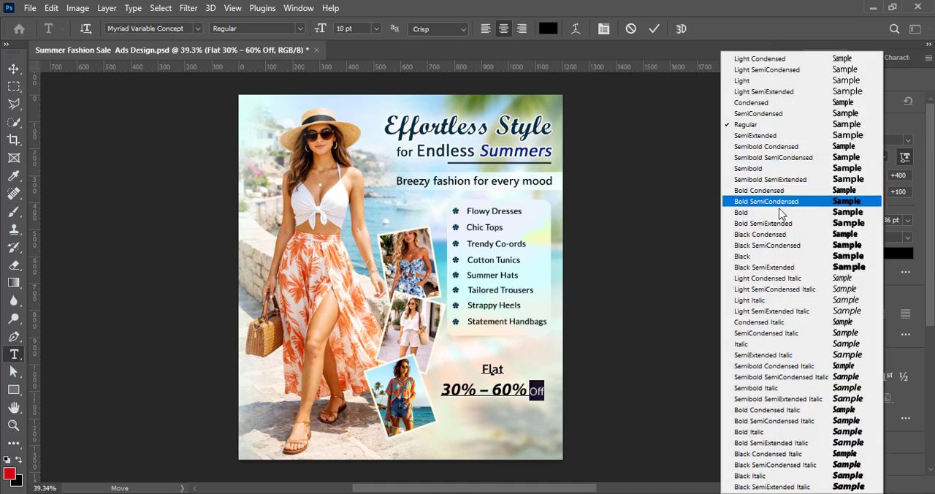
left_click(774, 170)
left_click(654, 29)
key("v")
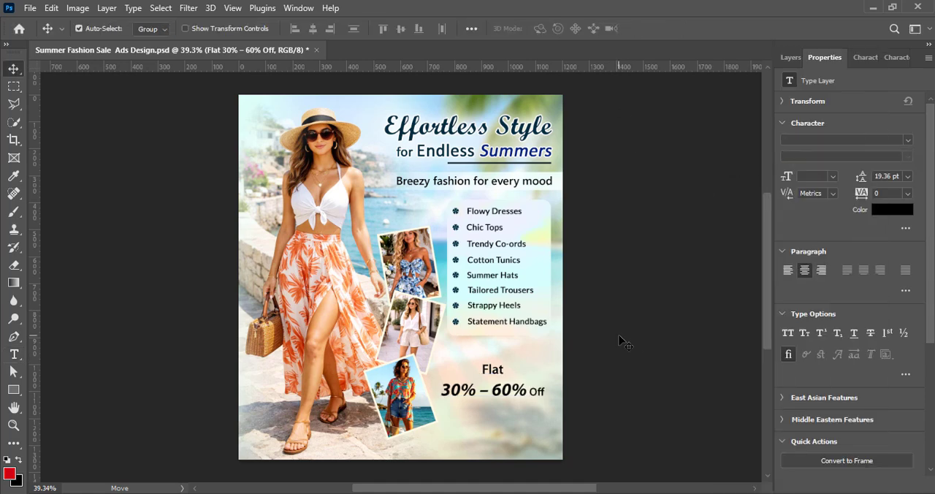
Color the "30% – 60%" part of the discount text dark red (a00000)
double_click(492, 395)
left_click_drag(442, 391, 527, 390)
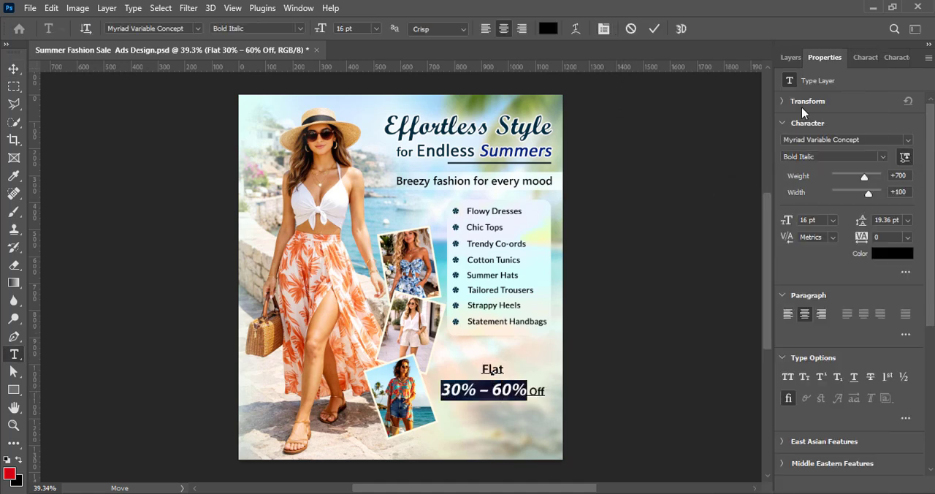
left_click(866, 57)
left_click(914, 141)
left_click(250, 240)
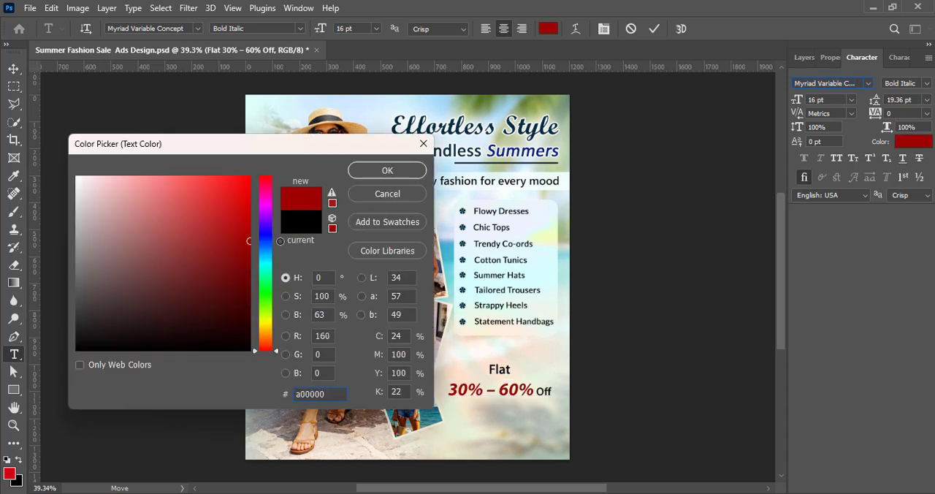
left_click(387, 169)
left_click(654, 29)
key("v")
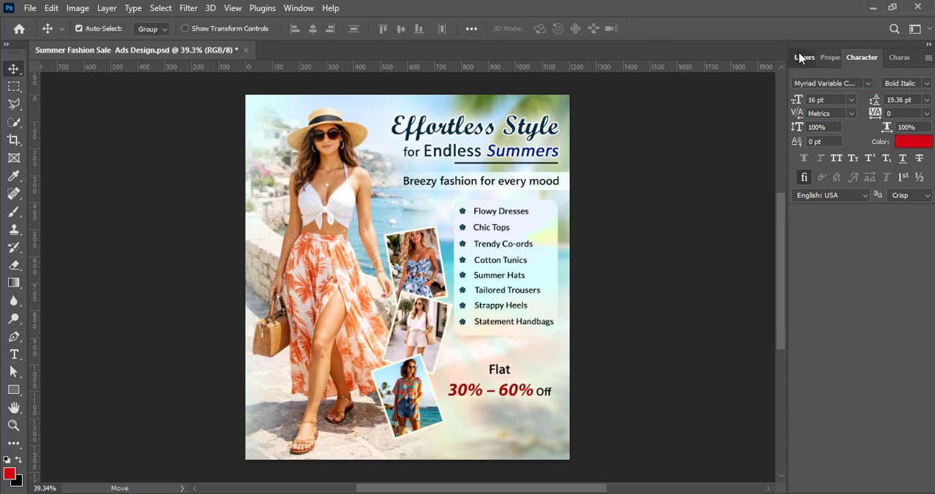
Add an empty top layer and give the discount text a white drop shadow with 100% opacity, 0 px distance, 44% spread and 90 px size
left_click(804, 57)
left_click(894, 485)
left_click(822, 171)
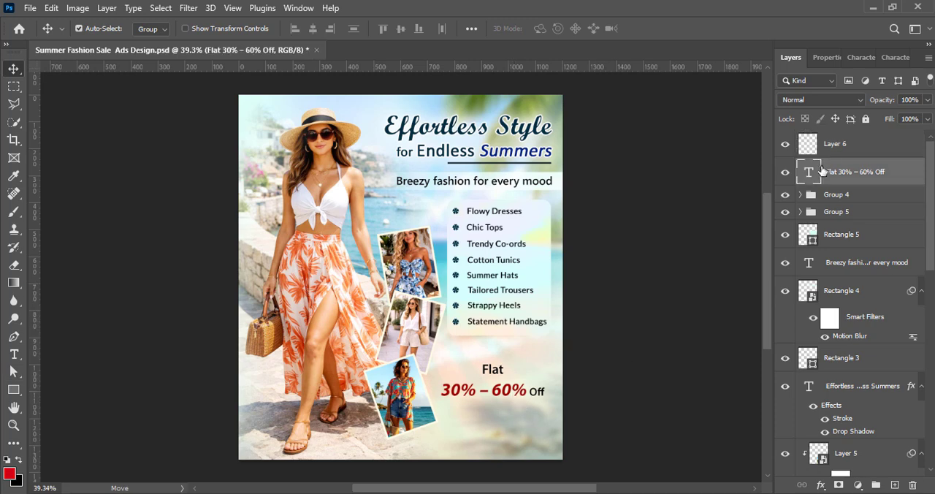
right_click(822, 171)
left_click(797, 182)
left_click_drag(514, 134, 639, 19)
left_click(546, 309)
left_click_drag(760, 159, 781, 161)
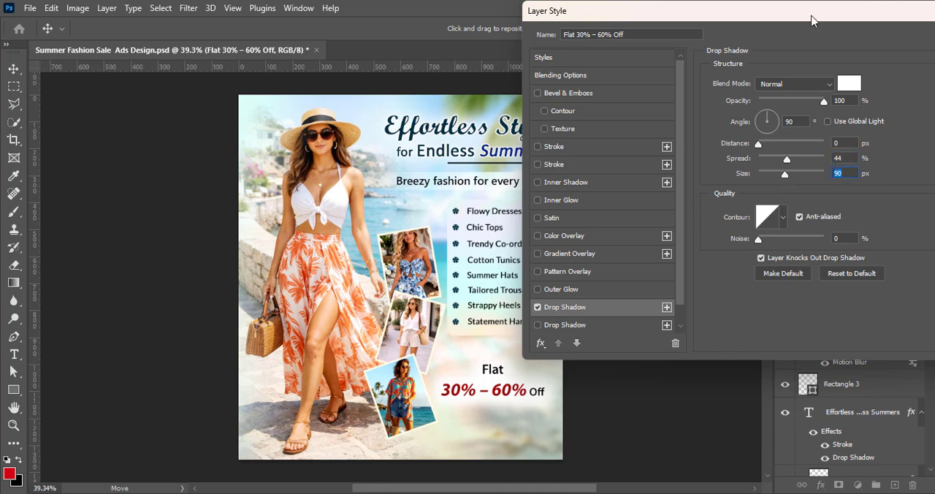
left_click_drag(812, 21, 534, 29)
key("Return")
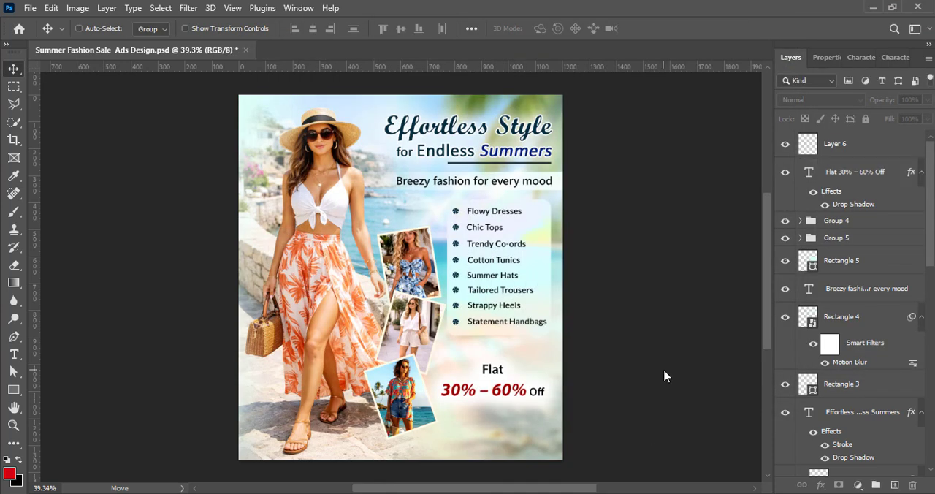
Move the discount text slightly up toward the product list, deselect it and save the document
left_click_drag(520, 400, 521, 391)
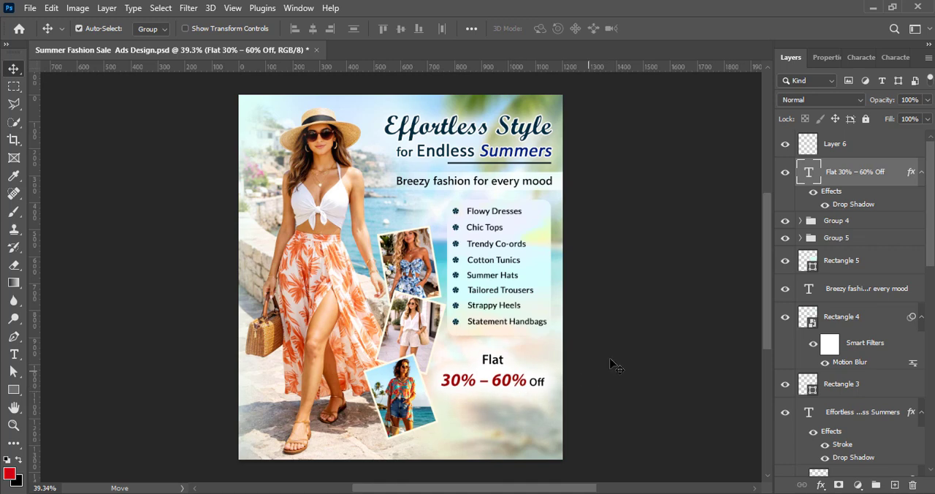
left_click(622, 359)
key("ctrl+s")
On a new layer, create a 252 × 69 px rectangle with 34.5 px corner radii below the discount text
key("ctrl+shift+alt+n")
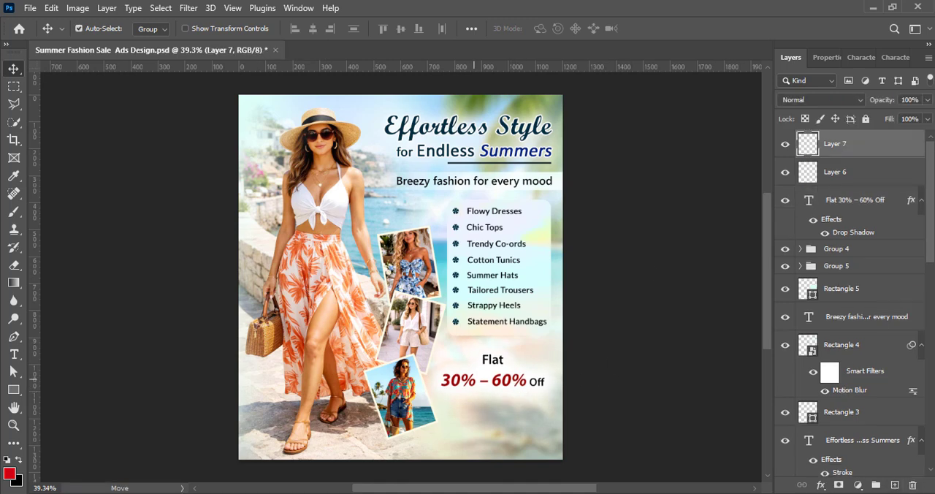
key("u")
scroll(463, 413, "up", 3)
left_click_drag(474, 407, 593, 439)
key("Return")
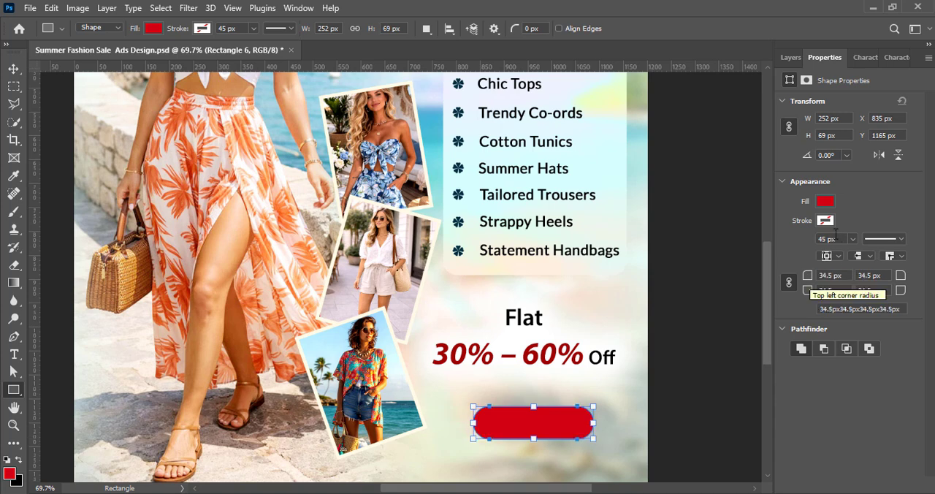
Fill the rounded button shape with dark navy teal and move it slightly up to X 828 px, Y 1147 px
left_click(827, 204)
left_click(773, 274)
key("Escape")
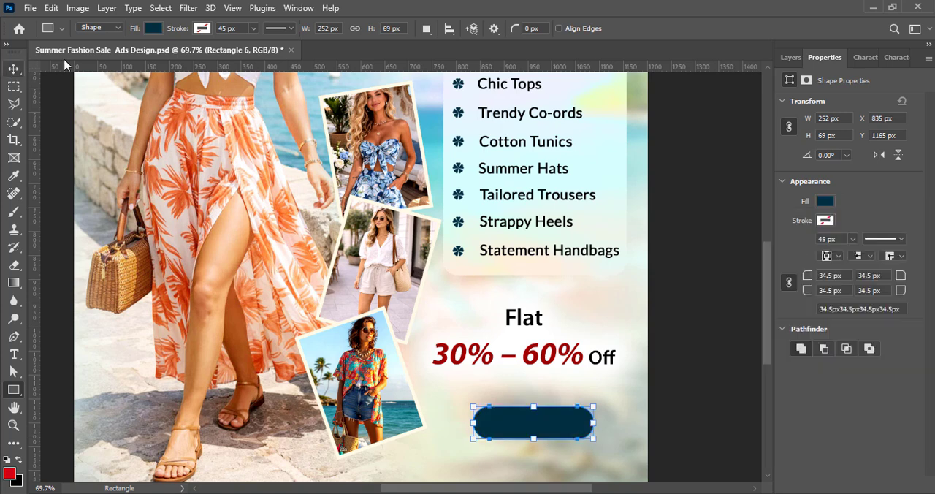
key("v")
mouse_move(545, 437)
left_mouse_down()
mouse_move(541, 418)
mouse_move(541, 428)
left_mouse_up()
Add a white stroke about 5 px wide to the navy button shape and deselect it
left_click(837, 58)
left_click(825, 221)
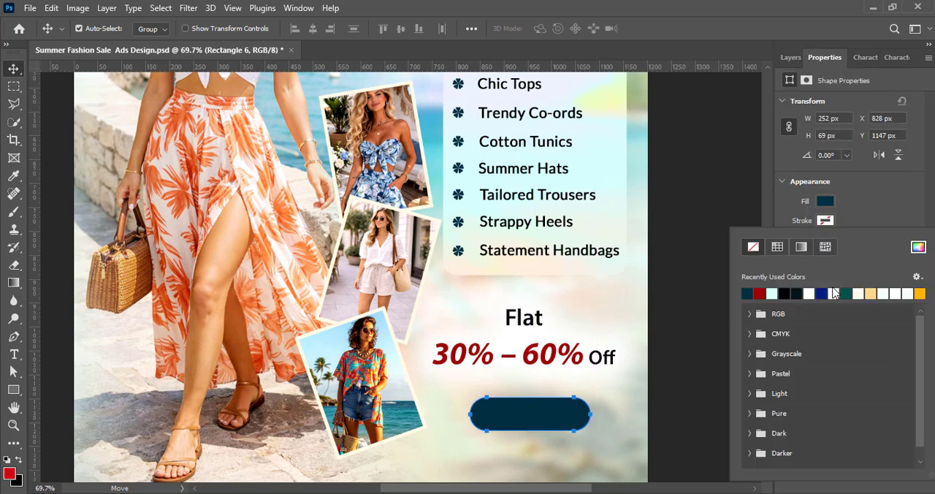
left_click(834, 293)
left_click(853, 239)
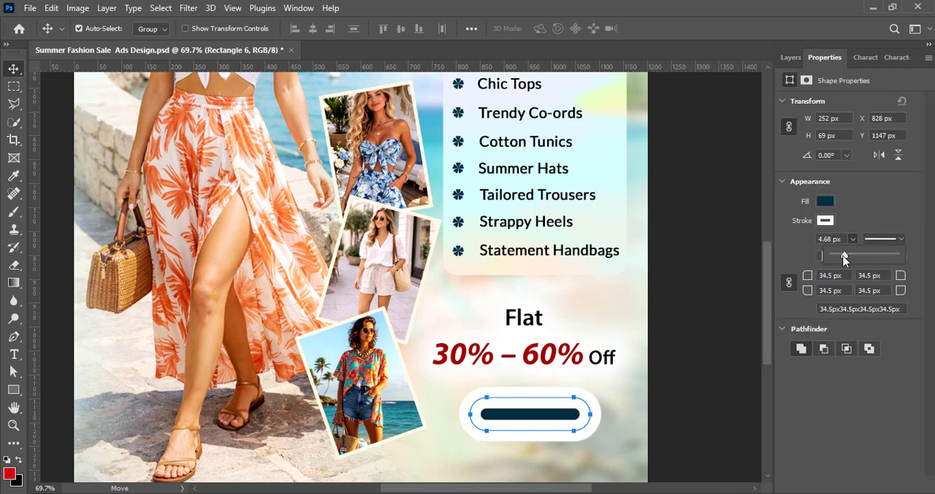
left_click(791, 57)
left_click(728, 358)
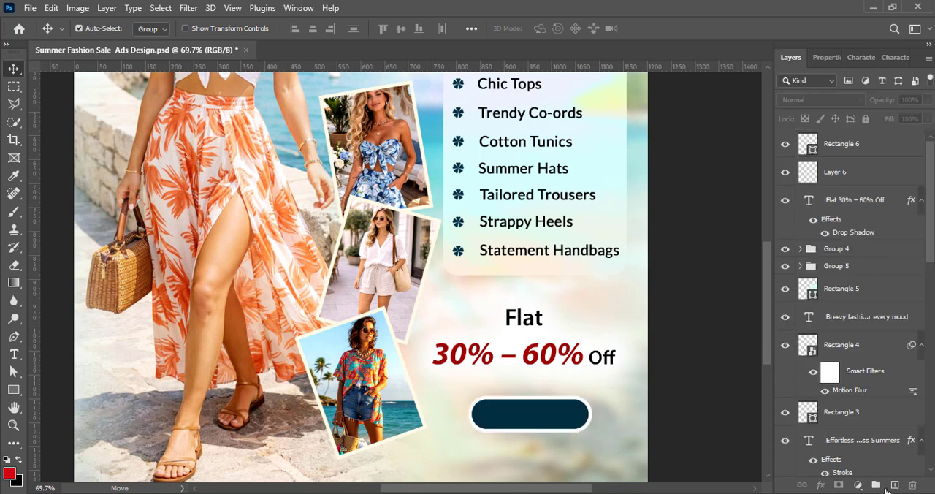
Add the text "Shop Now" on a new layer over the navy button shape
left_click(896, 486)
left_click(14, 355)
left_click(489, 420)
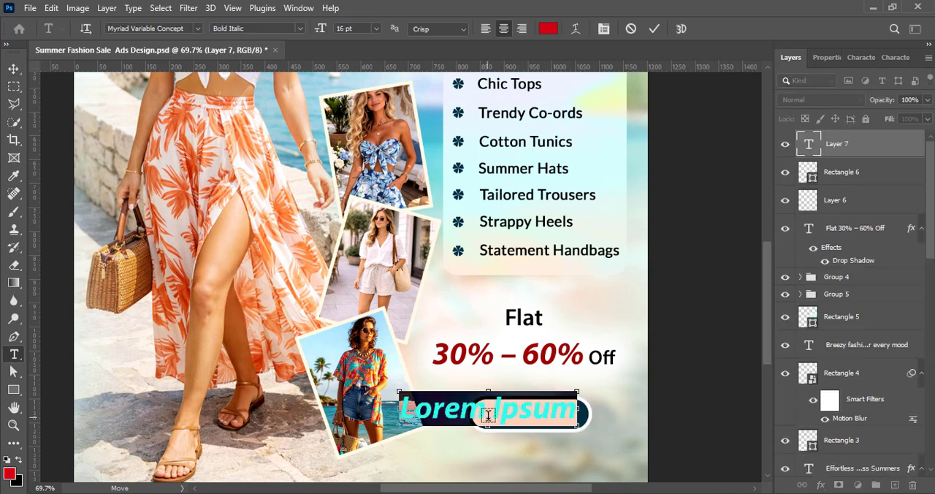
type("Shop Now")
left_click(14, 69)
Recolor the "Shop Now" text white and set its font style to Bold
double_click(508, 413)
left_click(862, 57)
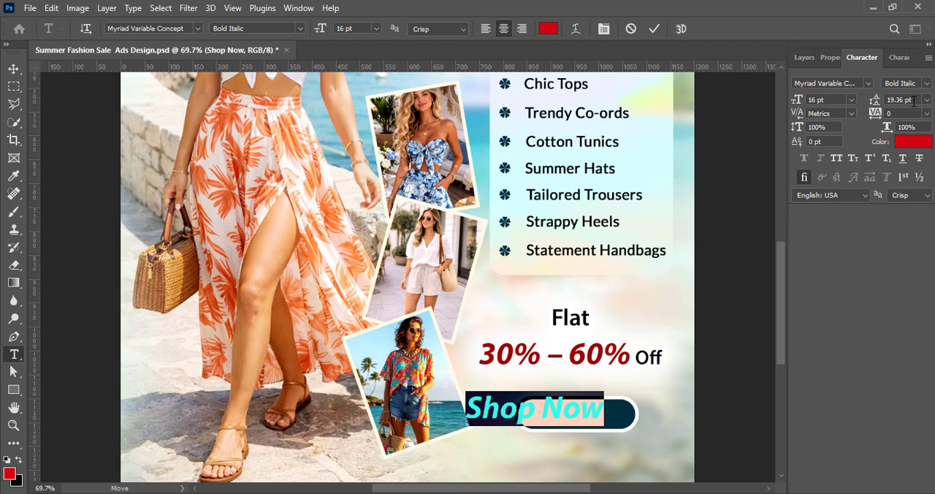
left_click(913, 141)
left_click(80, 182)
left_click(385, 168)
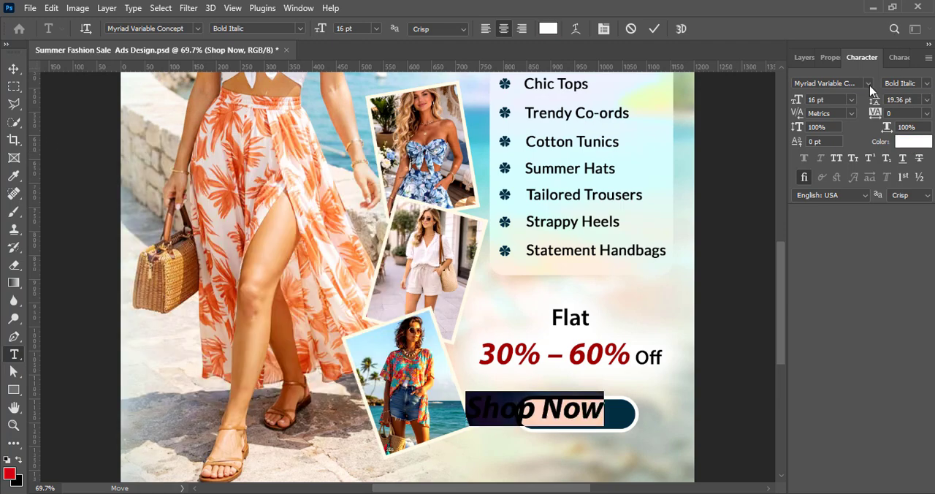
left_click(925, 83)
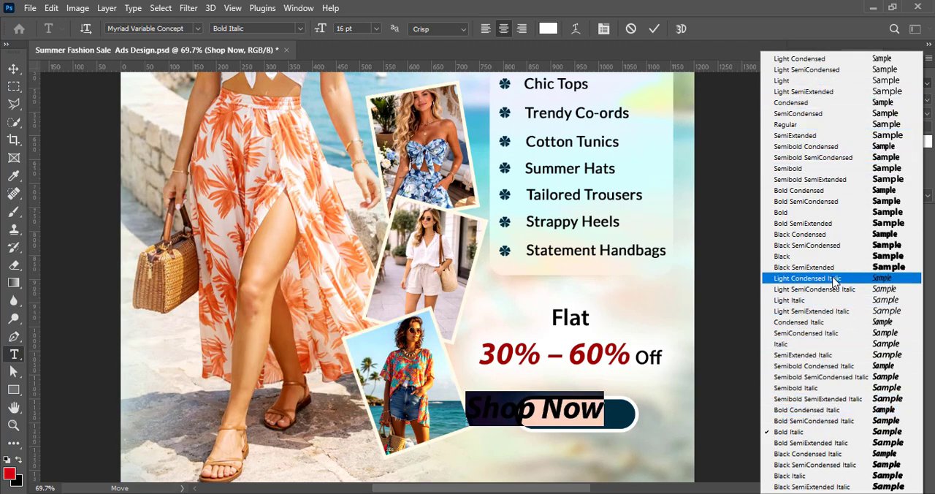
left_click(804, 211)
Reduce the "Shop Now" text to 9 pt and center it on the navy button shape
left_click(834, 220)
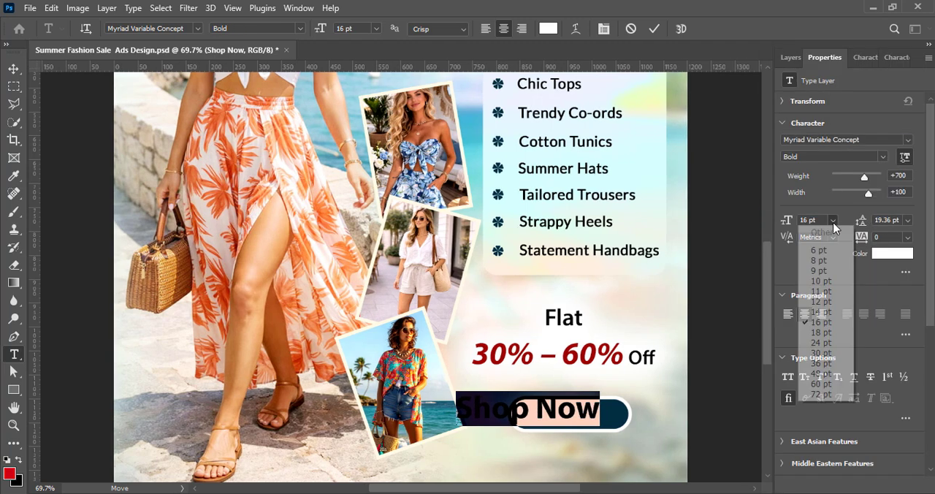
left_click(830, 281)
left_click(656, 31)
key("v")
left_click_drag(528, 414, 569, 423)
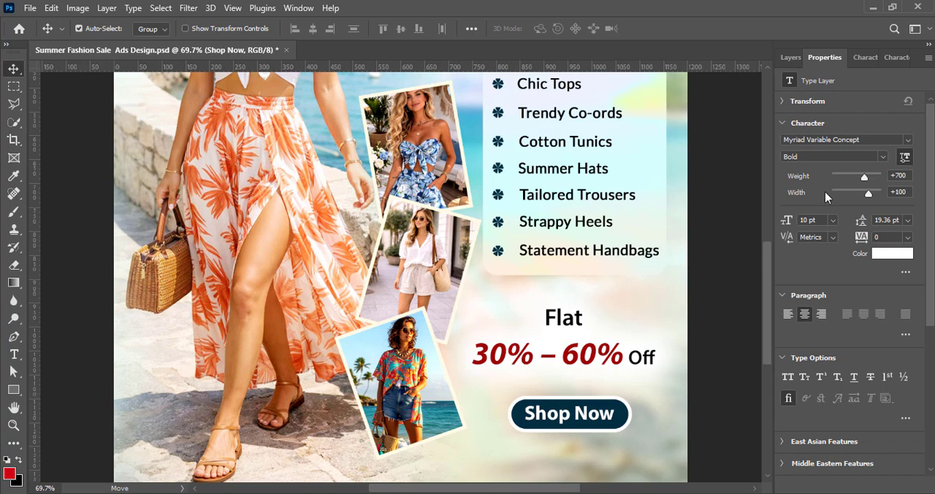
left_click(833, 221)
left_click(824, 270)
left_click(724, 355)
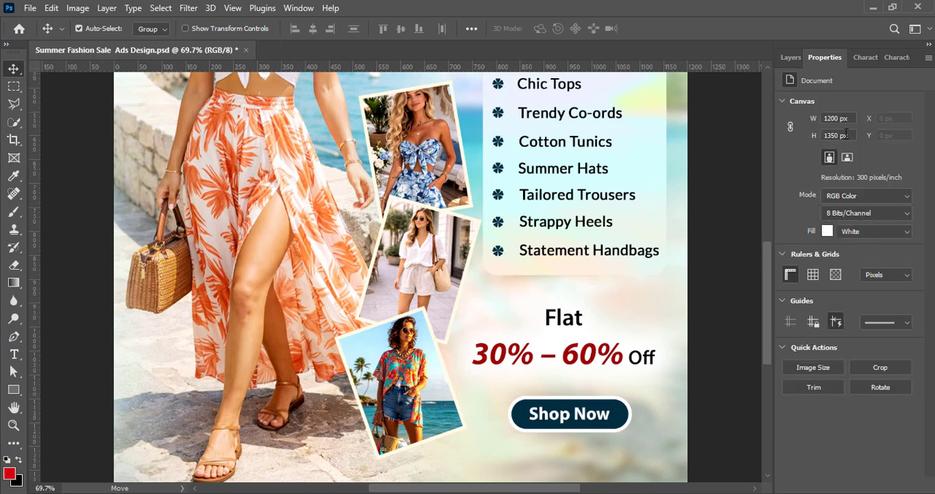
Add a drop shadow to the navy button shape and set the shadow color to black (000000)
left_click(791, 57)
left_click(810, 172)
double_click(808, 184)
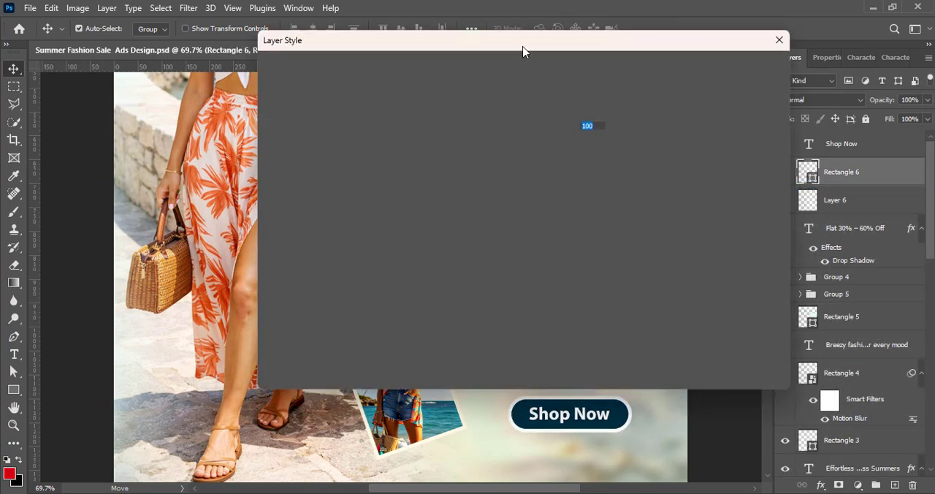
left_click(319, 338)
left_click(318, 337)
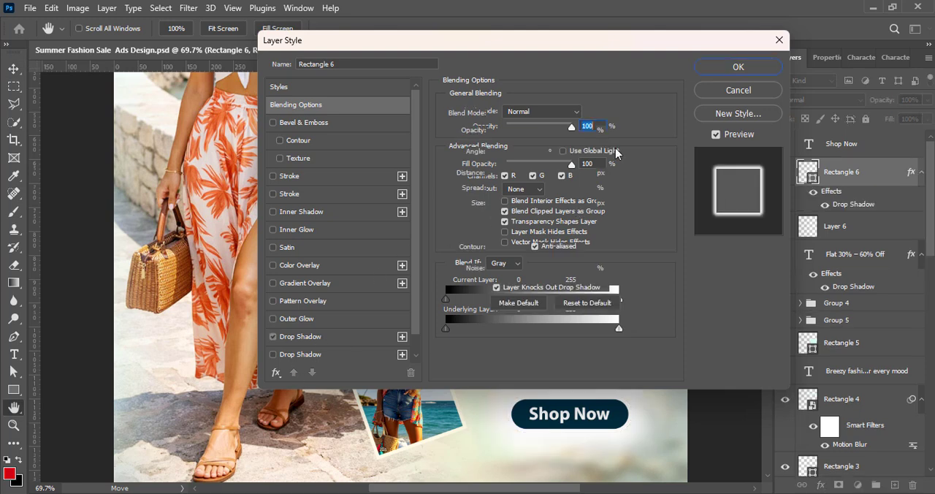
left_click(585, 113)
type("000000")
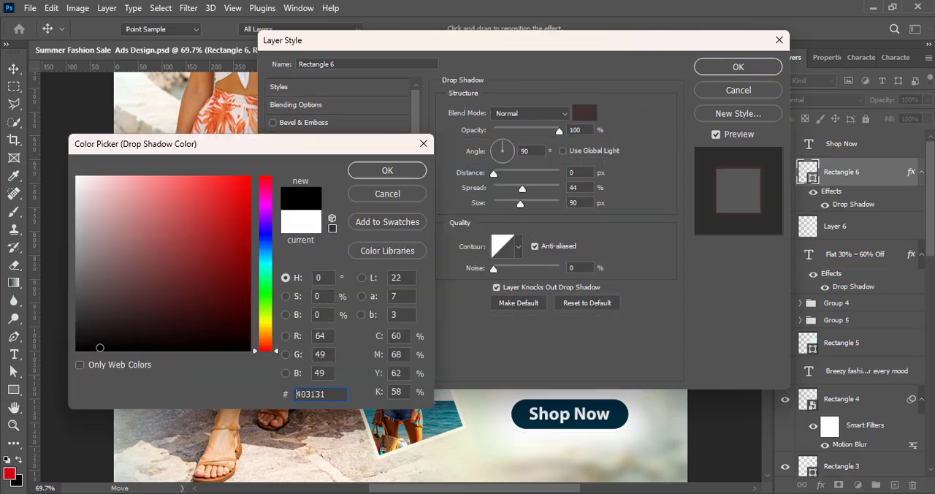
left_click(388, 169)
Set the button's drop shadow to Hard Light, 90° angle, 0 px distance, 0% spread and 29 px size, and apply it
left_click_drag(522, 188, 501, 209)
left_click_drag(494, 175, 503, 209)
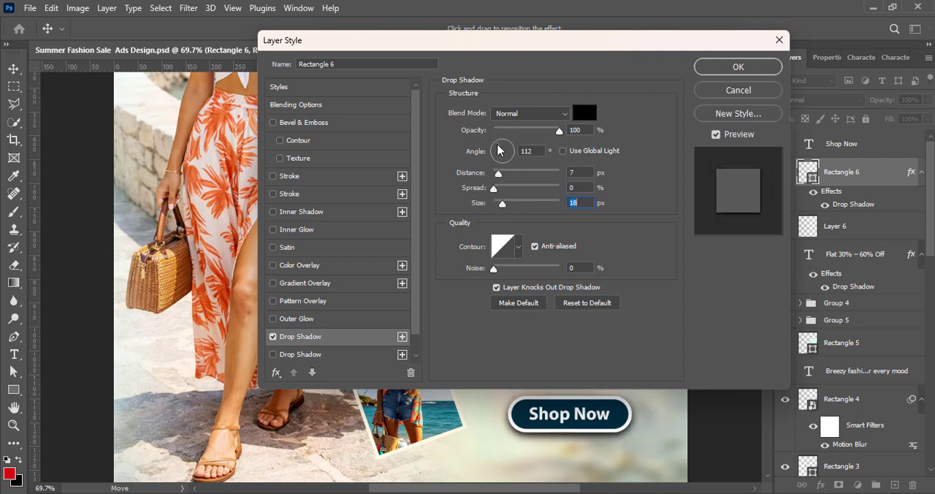
left_click_drag(498, 150, 506, 203)
type("90")
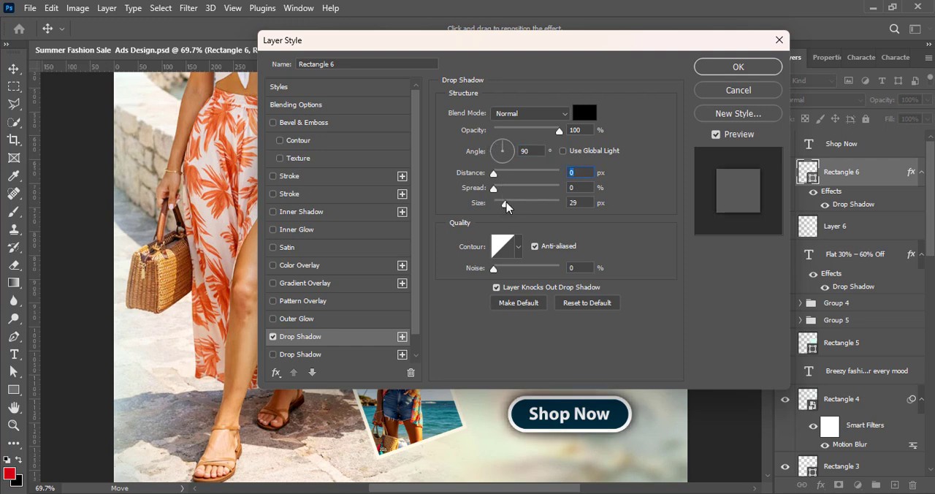
left_click(527, 115)
left_click(518, 281)
left_click(529, 115)
left_click(523, 306)
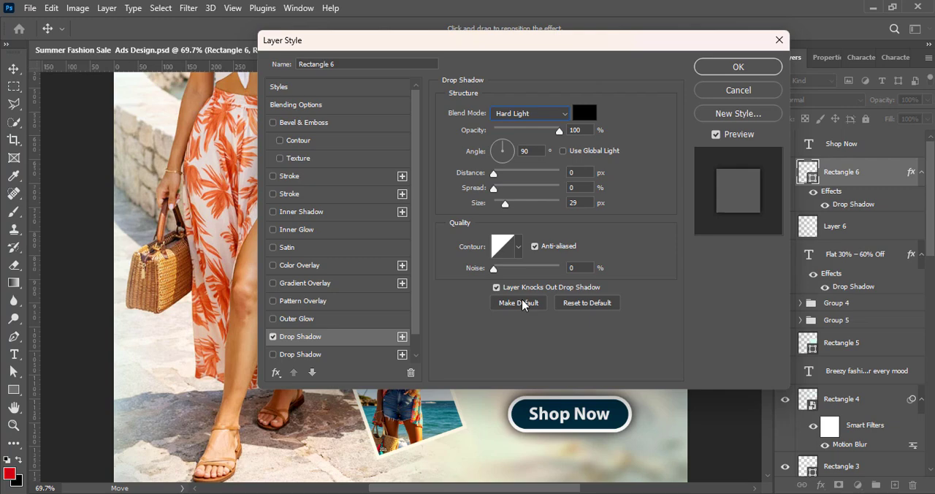
left_click(738, 67)
Scale the "Shop Now" text and its button shape down together and hide the button's drop shadow
scroll(657, 314, "down", 3)
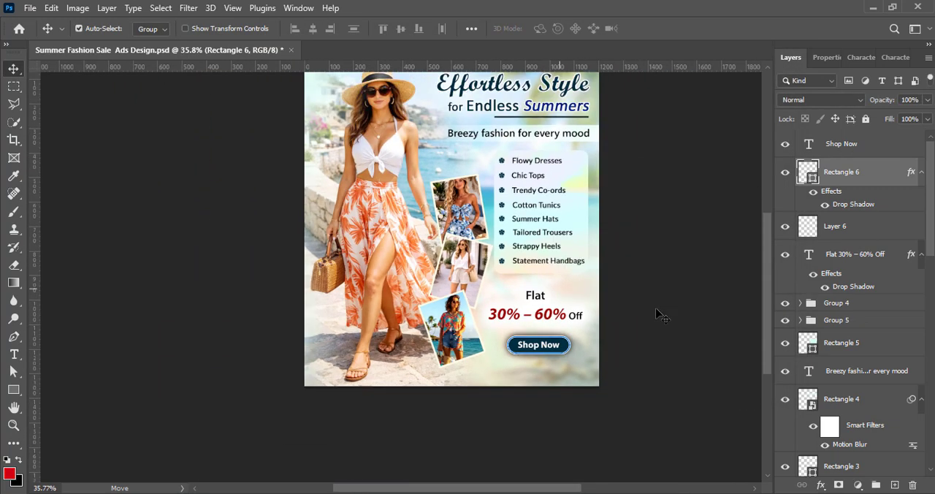
scroll(657, 314, "up", 1)
scroll(497, 336, "up", 1)
left_click(701, 325)
left_click(848, 174)
left_click(850, 149, "shift")
key("ctrl+t")
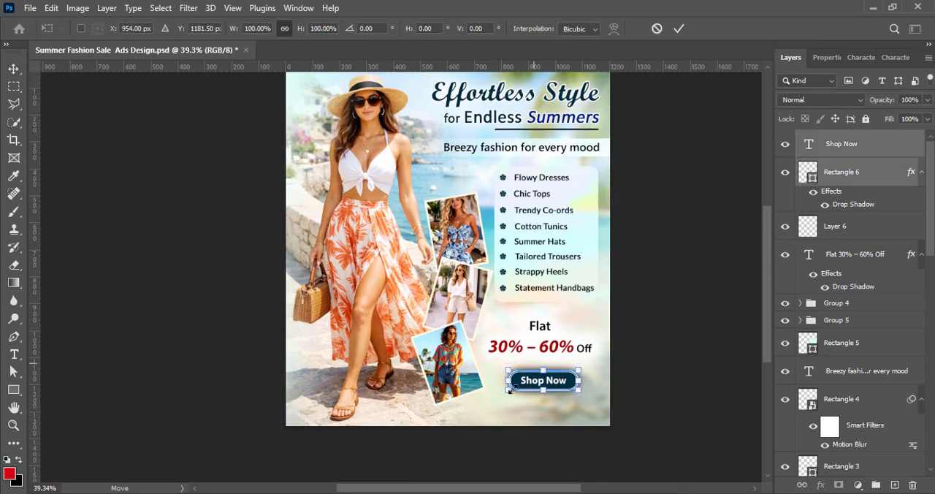
left_click_drag(510, 390, 559, 382)
left_click(679, 28)
left_click(703, 252)
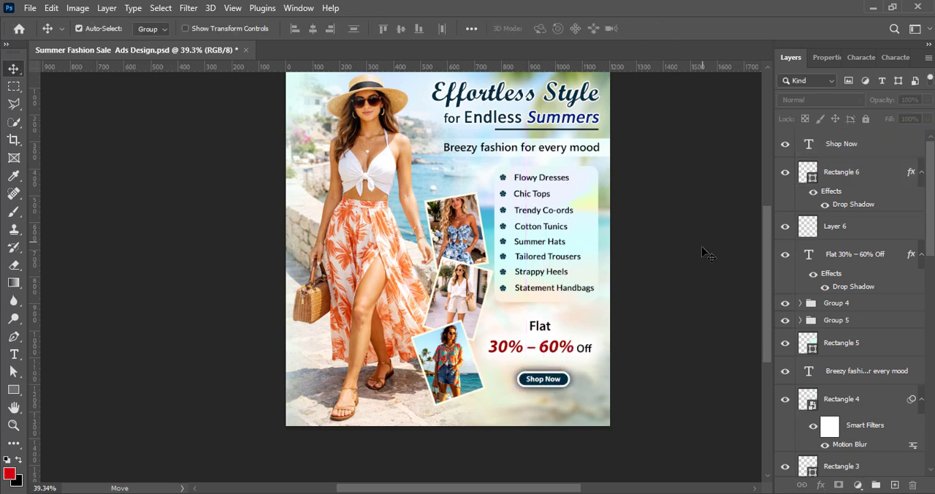
Add the text "wwww.brandwebsite.com" on a new layer and position it below the "Shop Now" button
left_click(893, 486)
key("t")
left_click(498, 400)
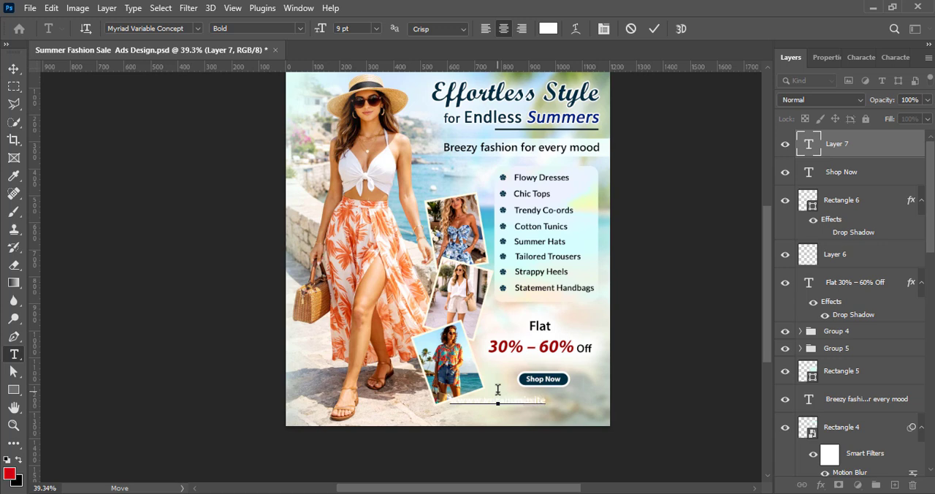
key("ctrl+Return")
key("v")
left_click_drag(514, 407, 559, 404)
Format the website address as Semibold, 8 pt and black (000000)
double_click(559, 400)
left_click(856, 58)
left_click(927, 83)
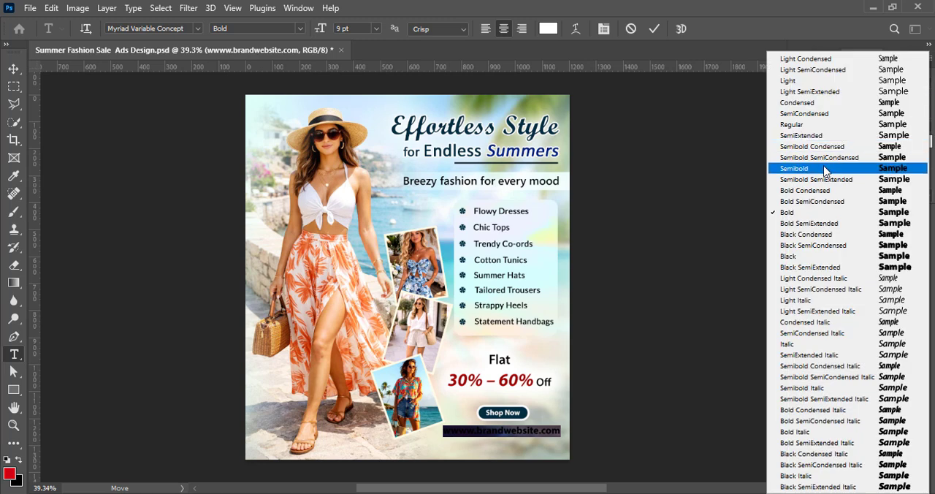
left_click(822, 169)
left_click(833, 220)
left_click(818, 252)
left_click(892, 252)
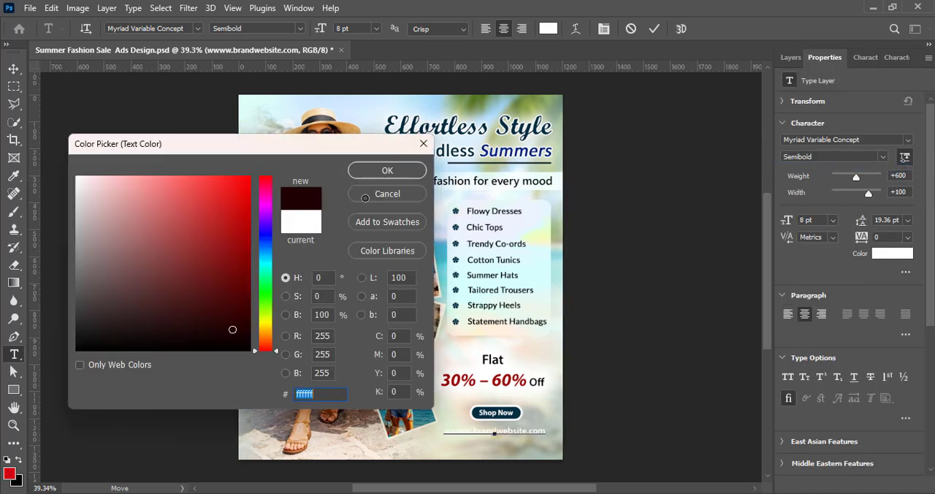
type("000000")
left_click(382, 171)
key("Escape")
key("v")
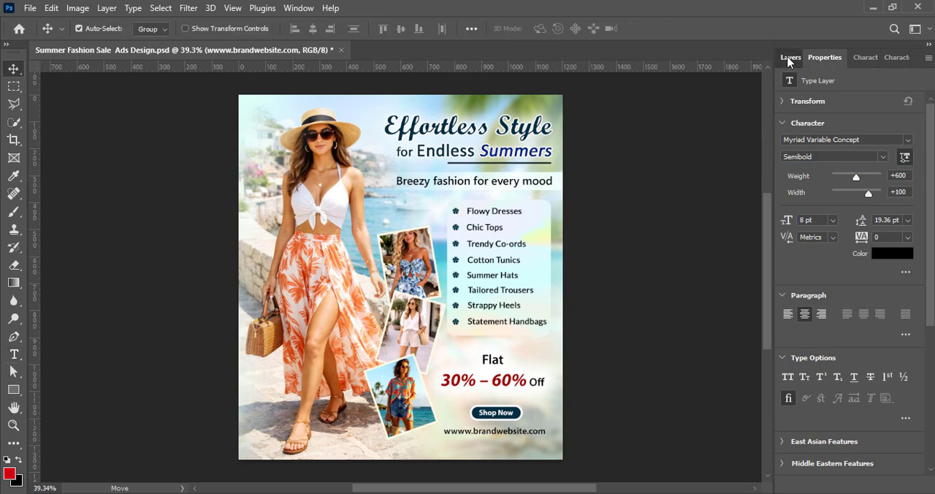
Move the "Shop Now" text, its button shape and the website address down together toward the ad's lower edge
left_click(790, 57)
left_click(844, 207, "shift")
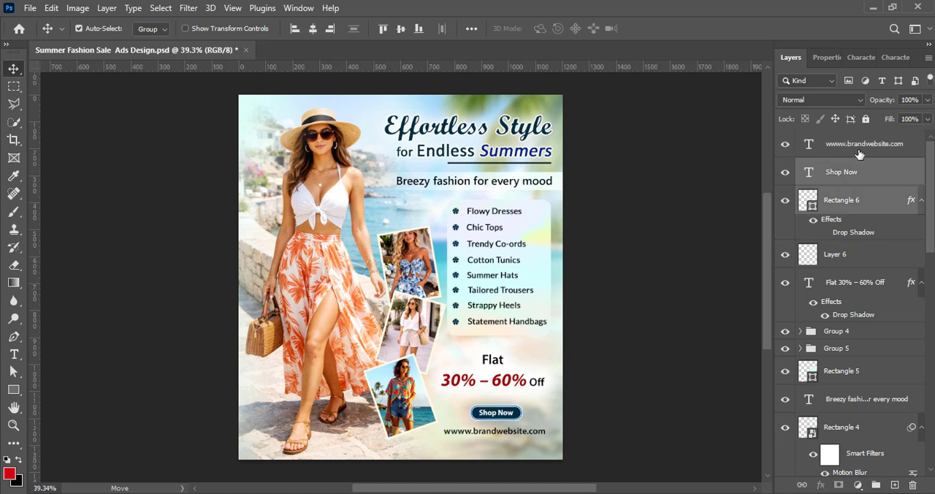
key("shift+Down")
key("shift+Down")
key("shift+Down")
key("shift+Down")
left_click(682, 257)
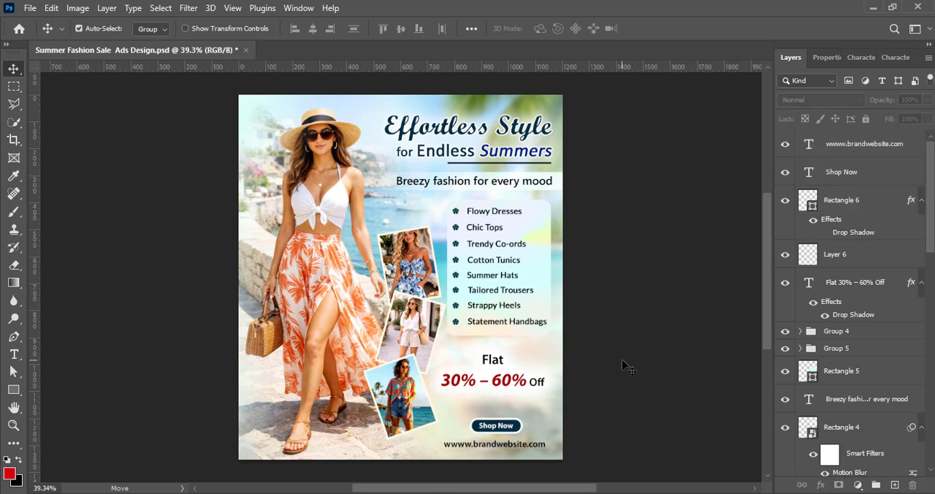
Nudge the "Shop Now" button and the "Flat 30% – 60% Off" text slightly down
left_click(850, 203)
left_click(844, 179, "shift")
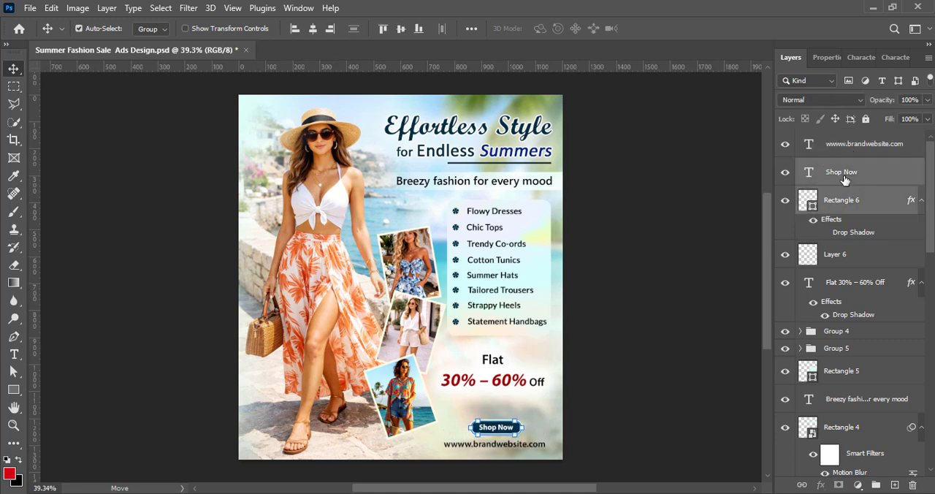
left_click(654, 294)
left_click_drag(498, 381, 498, 385)
left_click(620, 377)
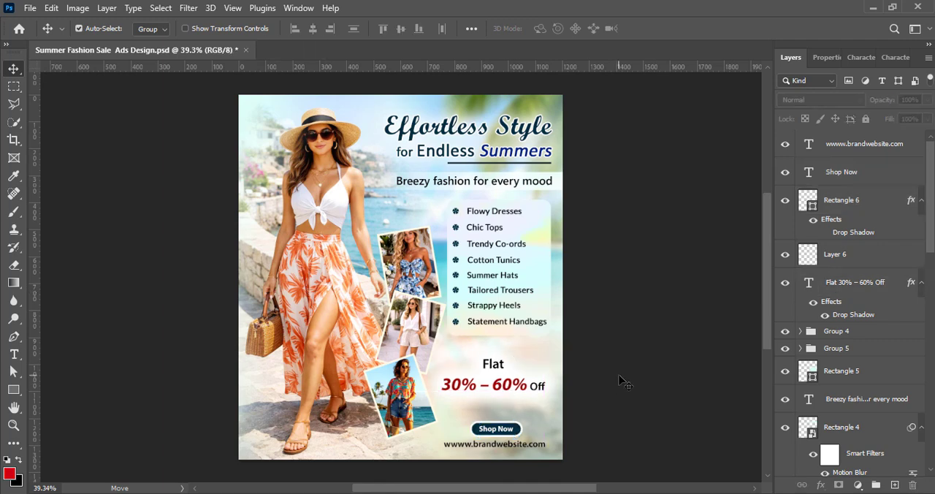
Add a new layer above the website address and duplicate the tagline's blurred band down behind the address
left_click(809, 145)
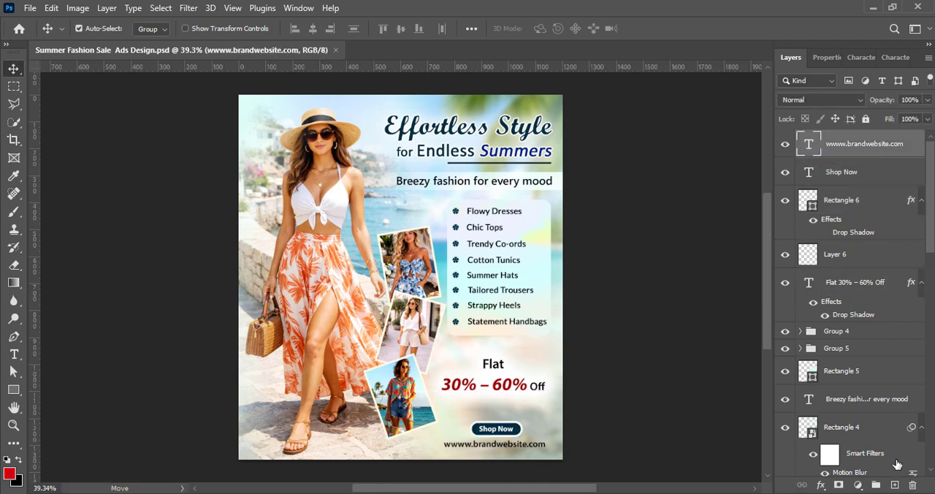
left_click(894, 485)
left_click_drag(555, 196, 559, 453)
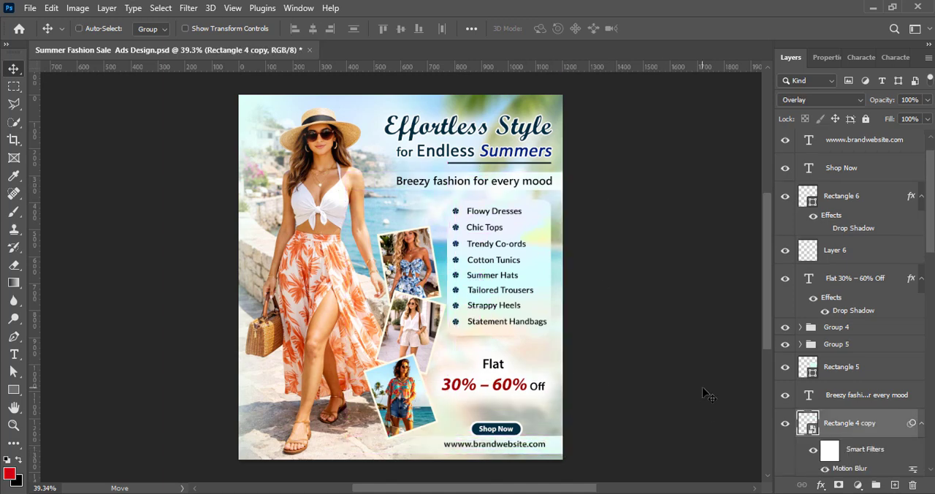
Shift the copied band to the right behind the website address and deselect it
key("ctrl+t")
key("Return")
left_click_drag(433, 445, 467, 446)
key("Return")
left_click(655, 296)
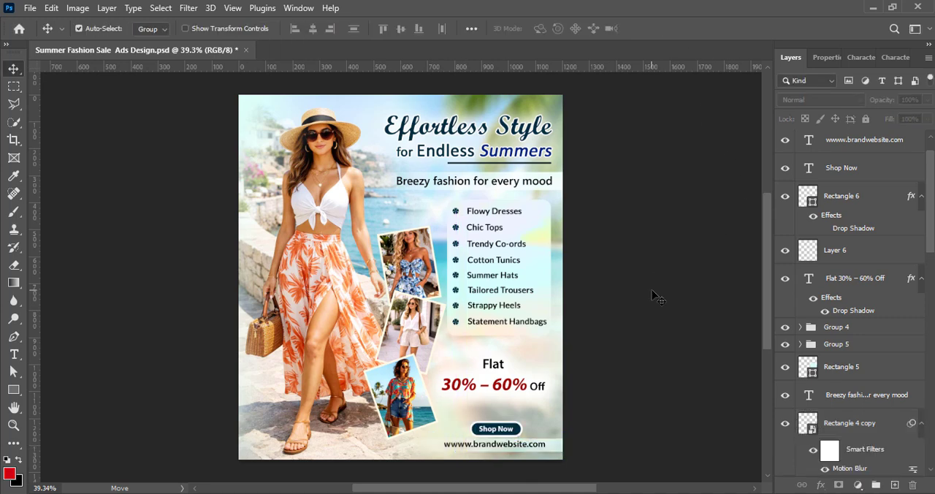
Nudge the "Shop Now" text and button shape slightly up and save the document
left_click(847, 169)
key("Up")
key("Up")
key("Up")
key("Up")
key("Up")
key("Up")
key("Up")
key("Up")
key("Up")
key("Up")
key("Up")
key("Up")
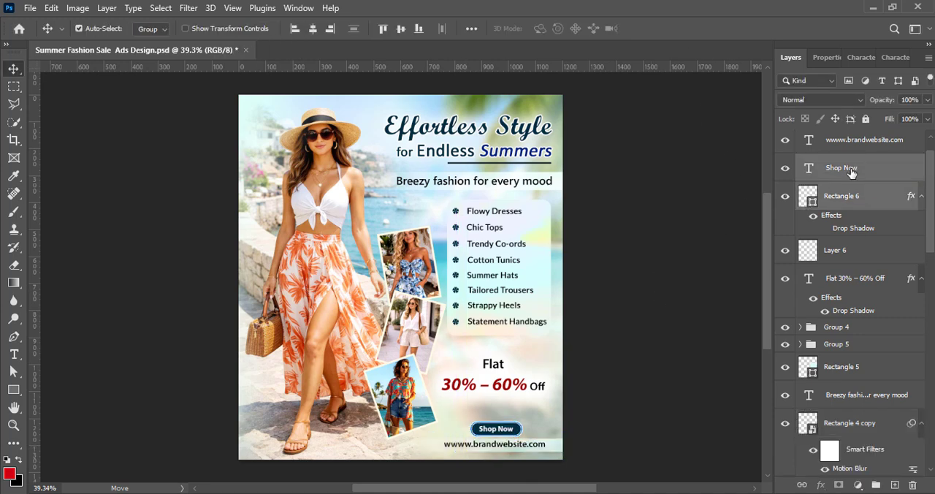
left_click(651, 321)
key("ctrl+s")
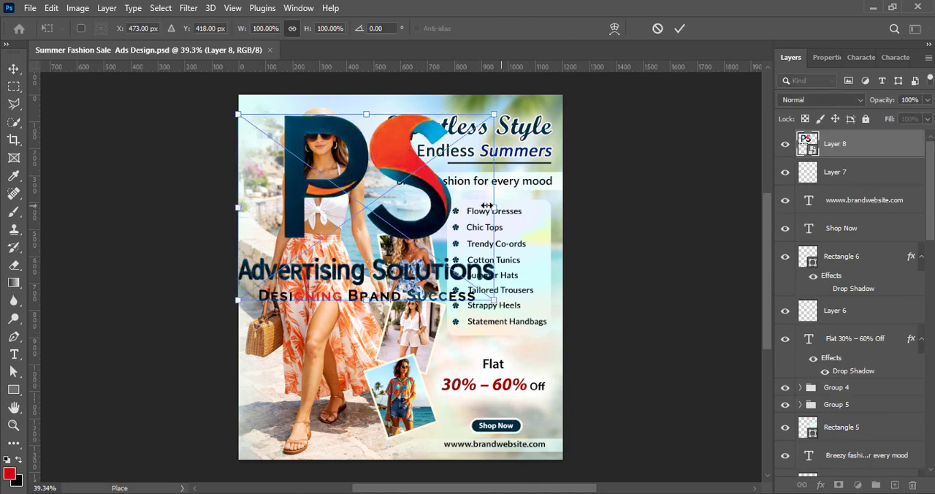
Place the PS Advertising Solutions logo in the ad's upper-left corner at 14.10% scale
left_click_drag(486, 205, 264, 121)
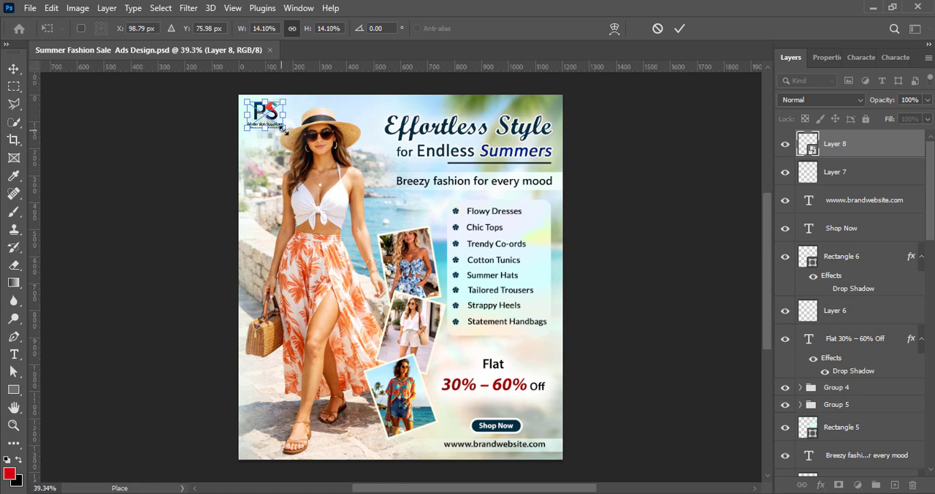
left_click(680, 28)
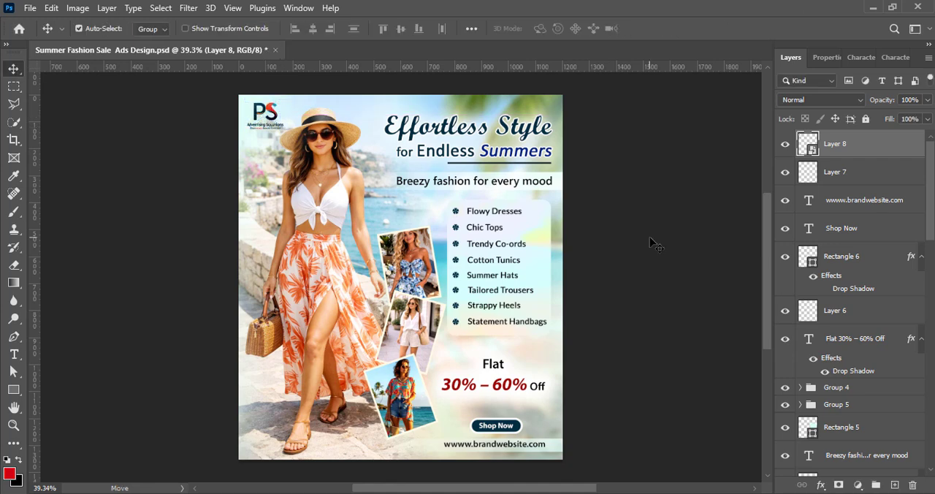
left_click(353, 360)
left_click(605, 297)
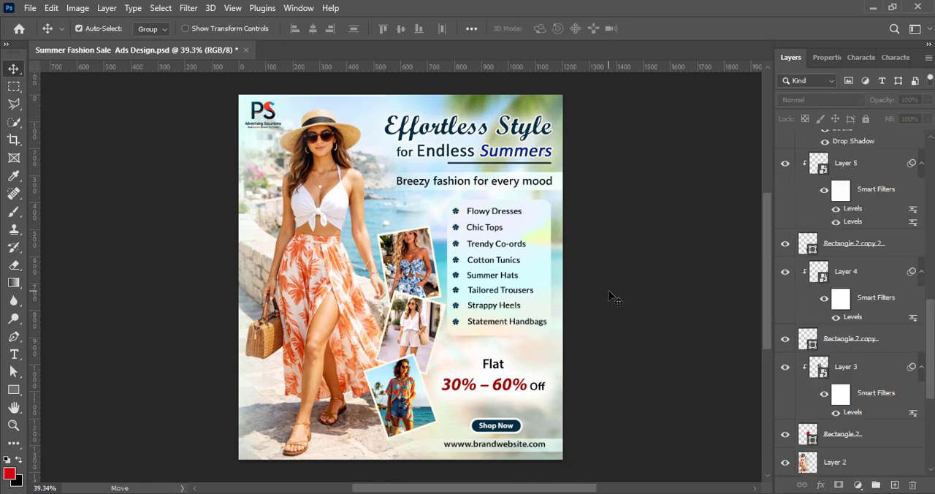
left_click(322, 317)
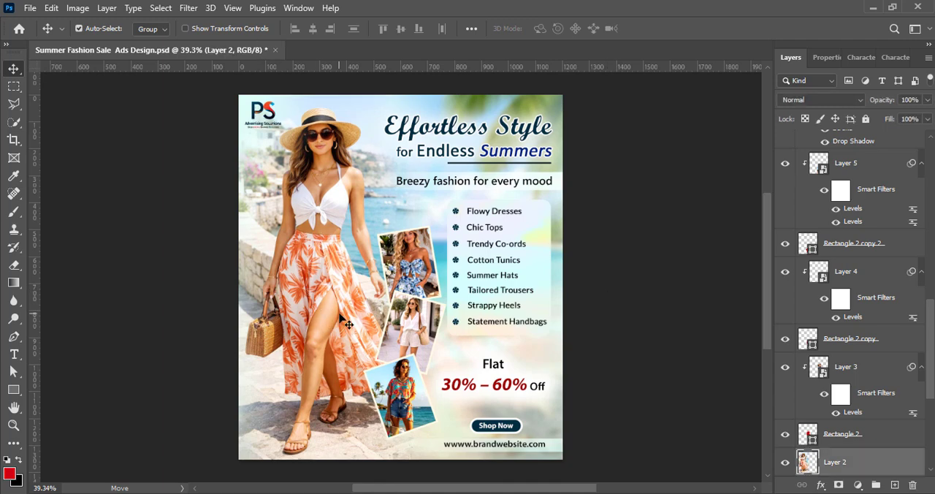
Scale the logo down slightly in the ad's upper-left corner
left_click(268, 110)
key("ctrl+t")
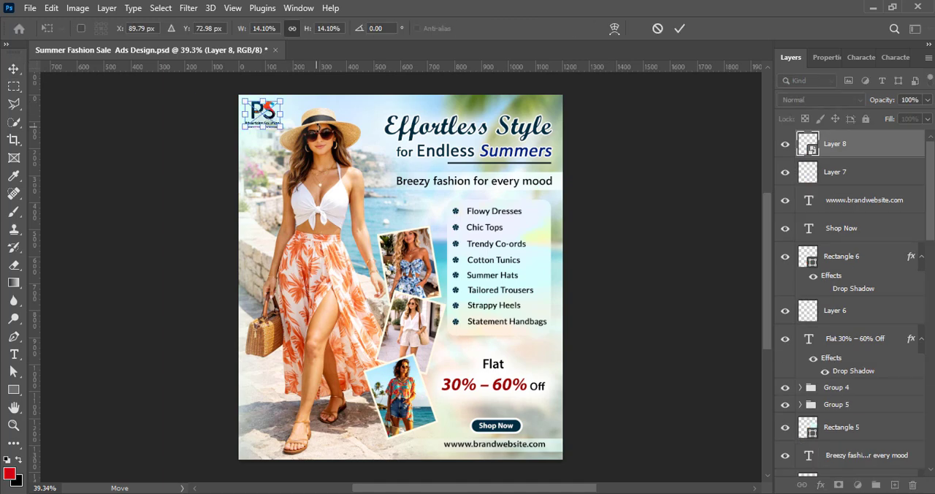
left_click_drag(283, 129, 279, 126)
left_click(678, 29)
left_click(626, 264)
Paint a soft red dab with a 250 px brush over the logo on a new layer and move that layer beneath the logo
left_click(893, 485)
key("b")
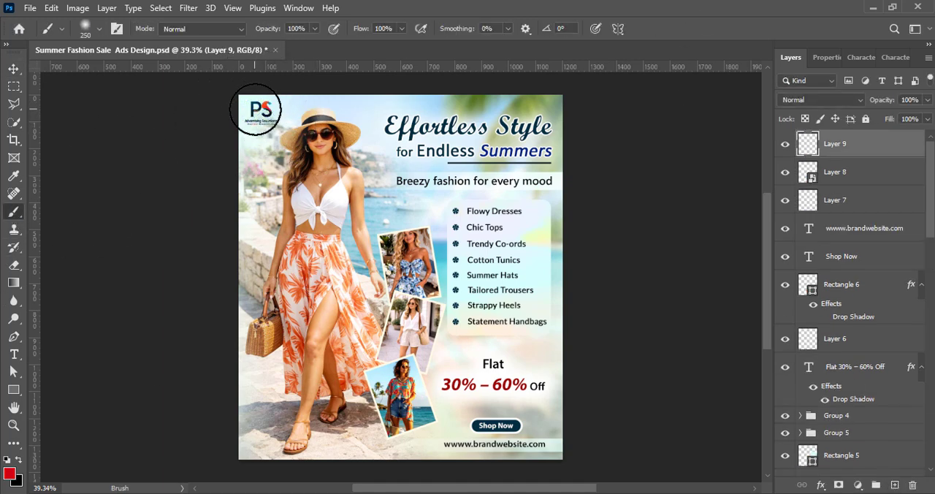
left_click(255, 110)
key("v")
left_click_drag(841, 144, 861, 177)
Convert the red dab layer beneath the logo to a smart object and soften it with a Box Blur
right_click(860, 177)
left_click(735, 209)
left_click(188, 8)
mouse_move(292, 182)
left_click(386, 221)
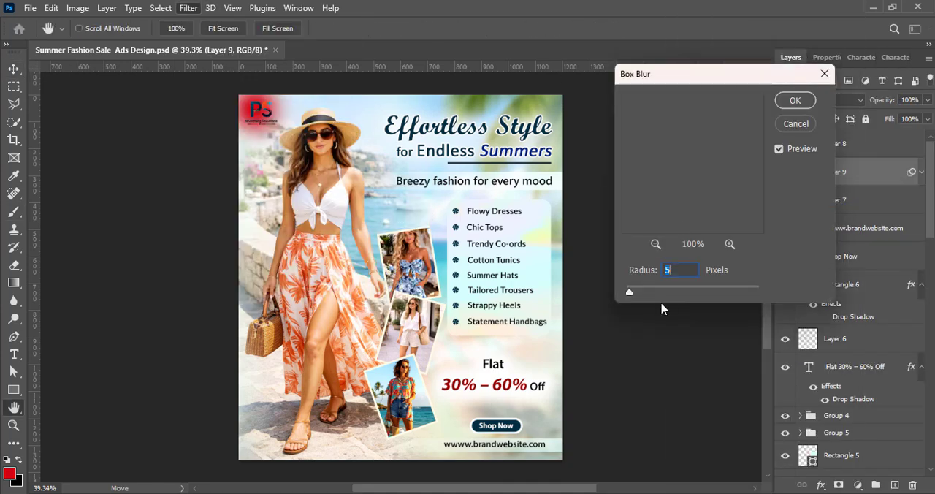
left_click_drag(630, 293, 635, 296)
left_click(794, 100)
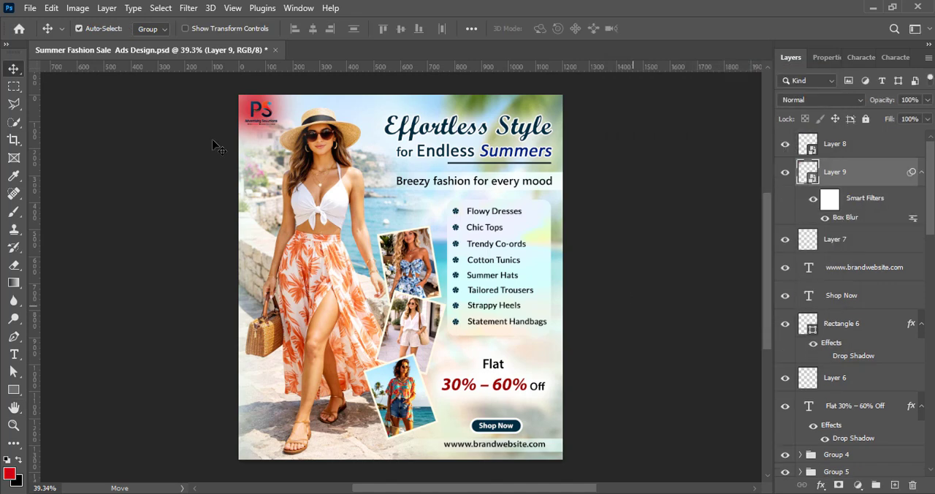
Add a Gaussian Blur to the red dab layer to diffuse its color behind the logo
left_click(188, 8)
mouse_move(211, 186)
left_click(410, 234)
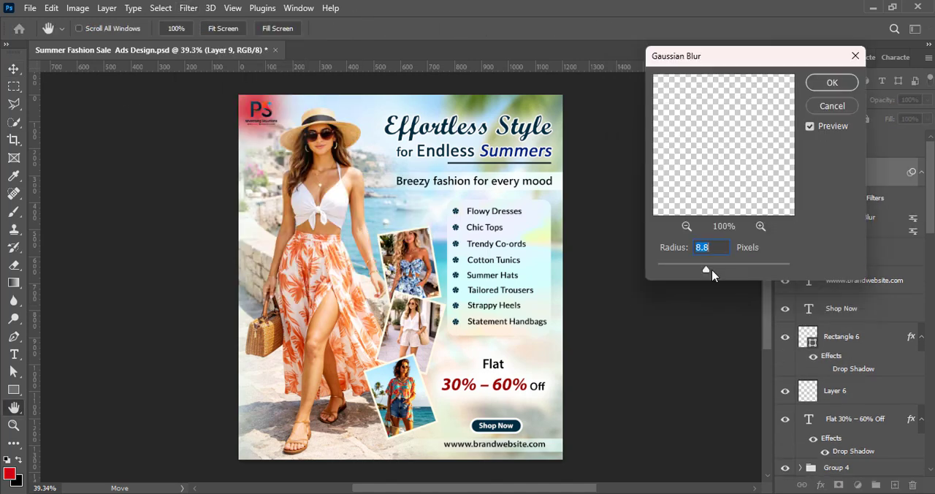
left_click(832, 82)
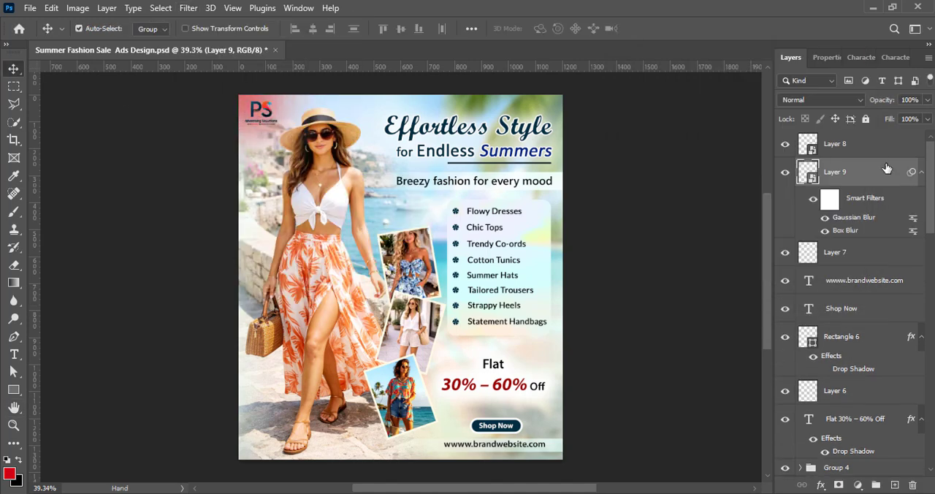
Set the blurred dab layer's blend mode to Divide and save the document
left_click(821, 100)
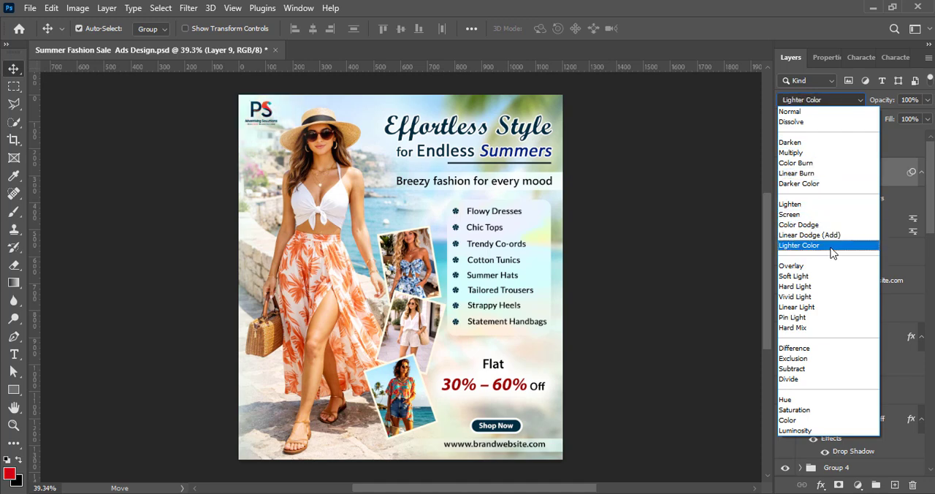
left_click(830, 379)
left_click(636, 262)
key("ctrl+s")
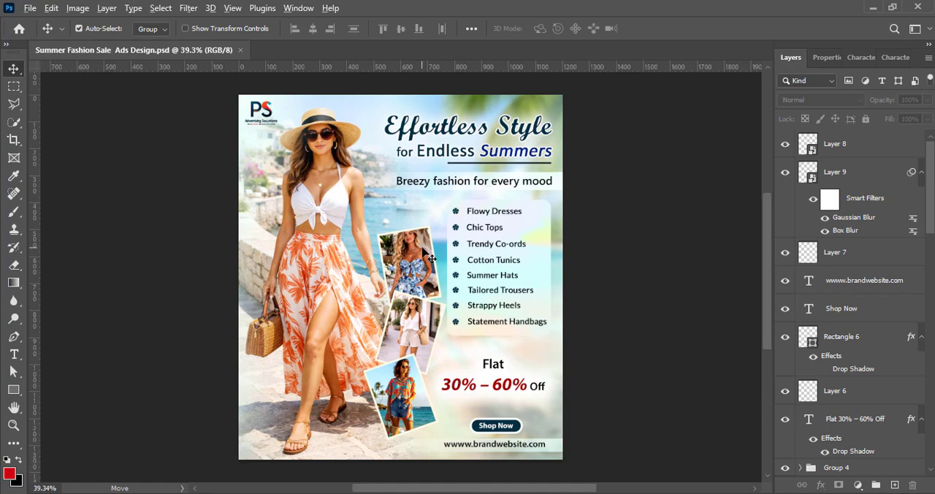
scroll(431, 258, "down", 1)
scroll(427, 305, "up", 1)
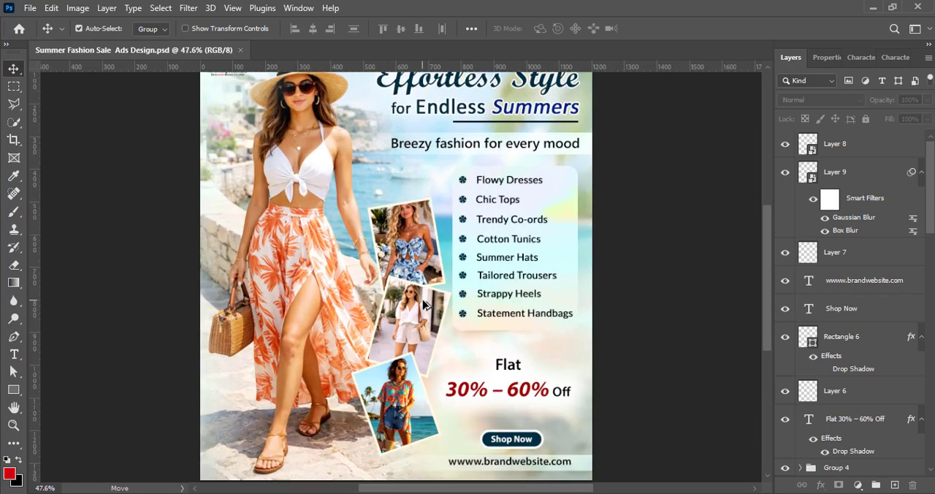
scroll(427, 305, "down", 1)
scroll(428, 310, "up", 1)
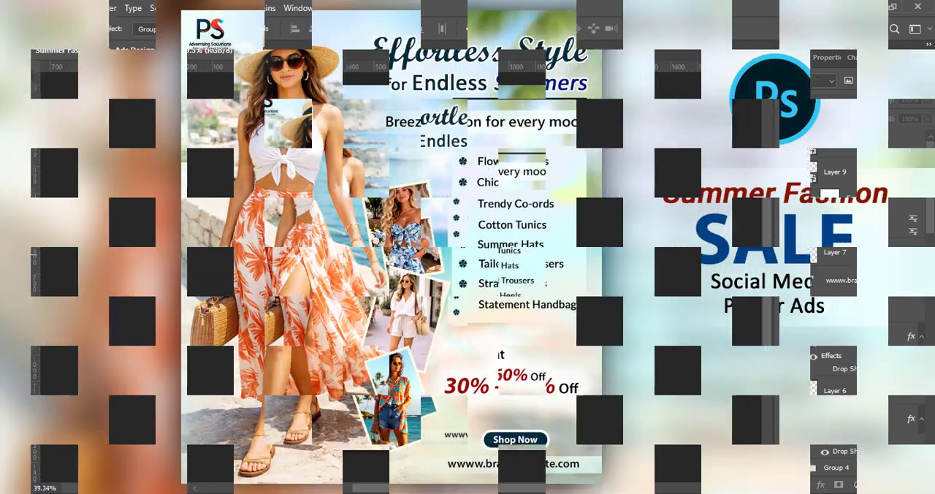